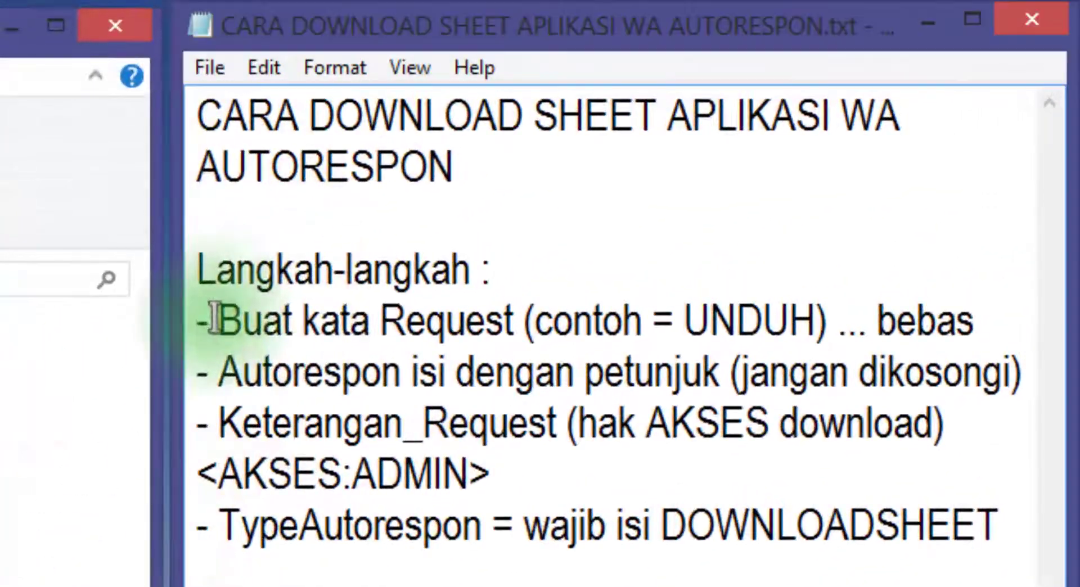
Highlight the 'Buat kata Request' instruction and its example word UNDUH in Notepad.
left_click_drag(787, 111, 865, 110)
left_click_drag(460, 324, 506, 325)
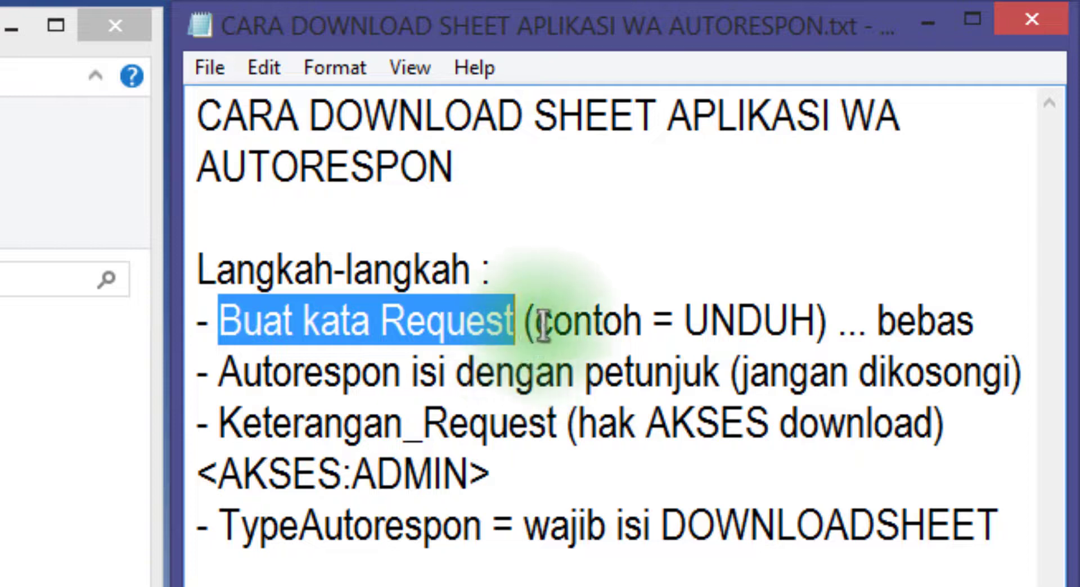
left_click_drag(538, 326, 817, 322)
left_click(698, 324)
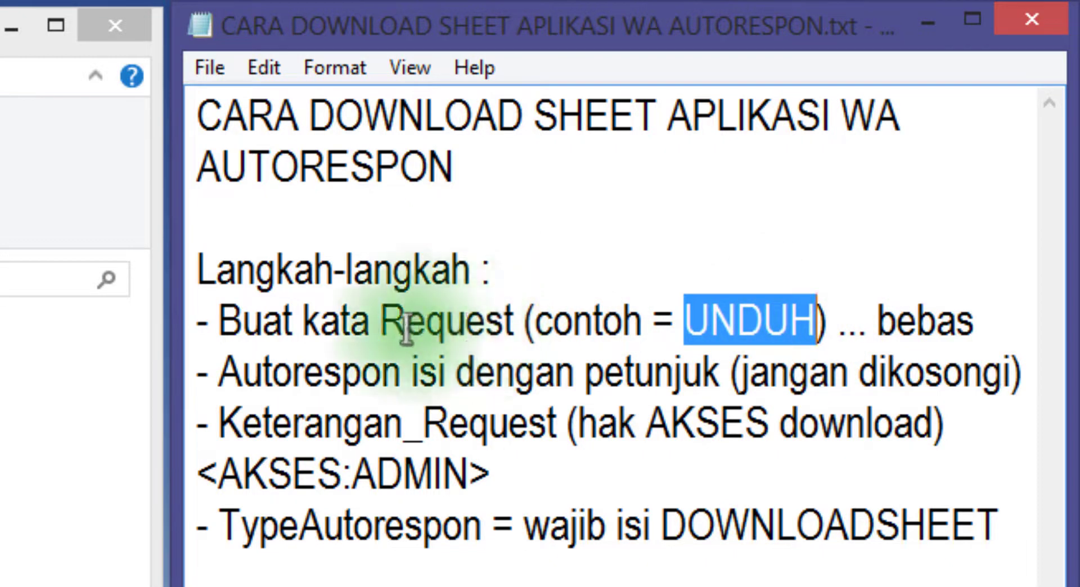
left_click_drag(293, 322, 521, 322)
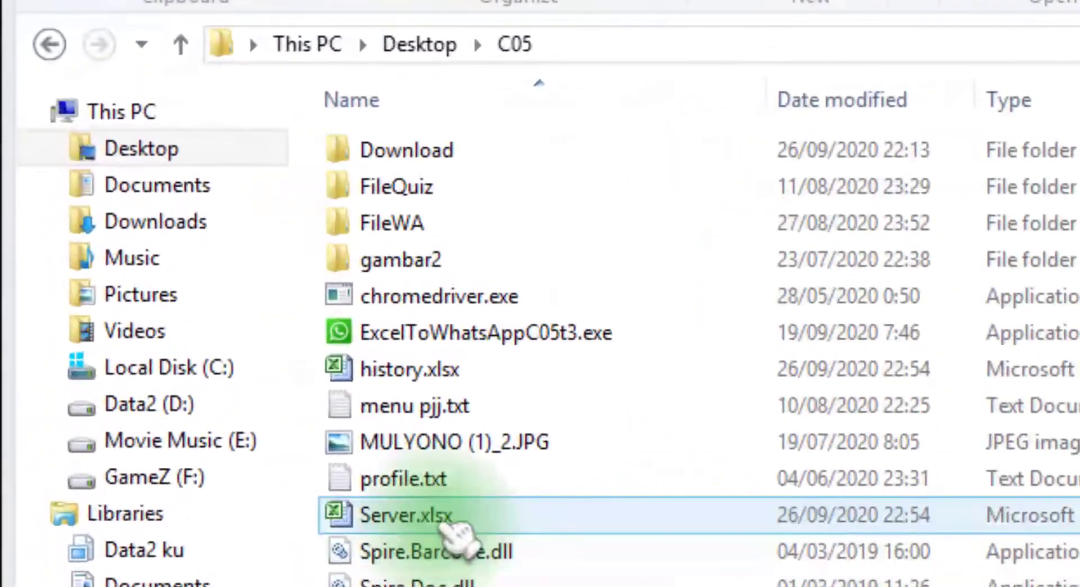
Open Server.xlsx from the C05 folder in Excel and reposition its window.
left_click(143, 249)
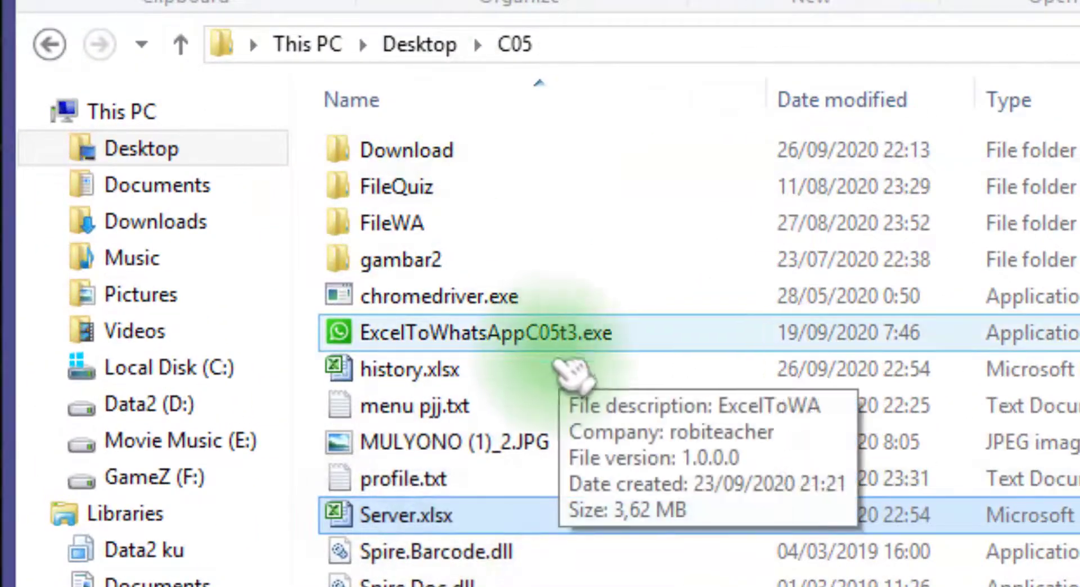
double_click(506, 532)
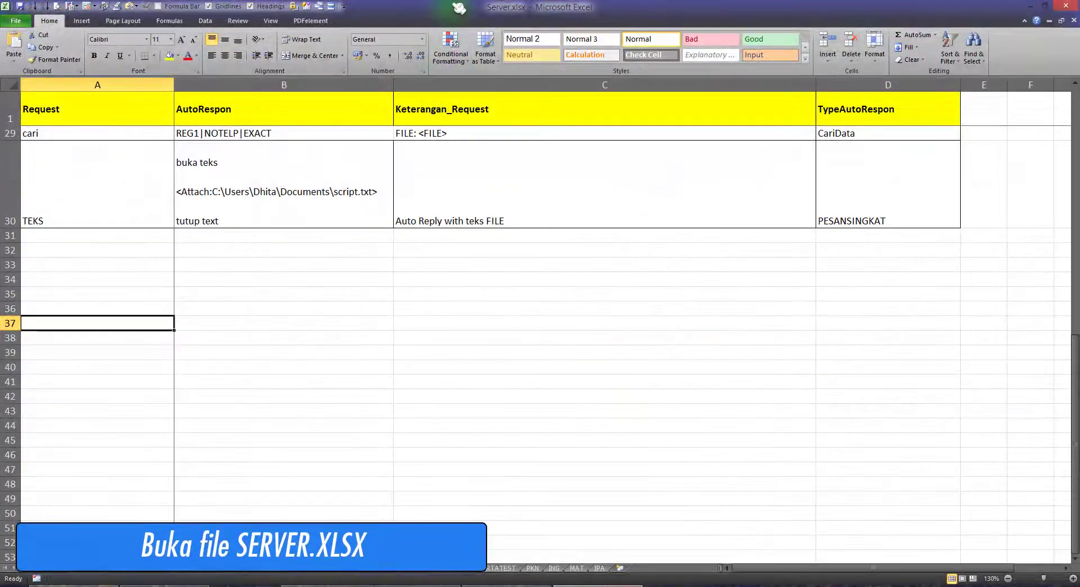
left_click_drag(454, 11, 461, 18)
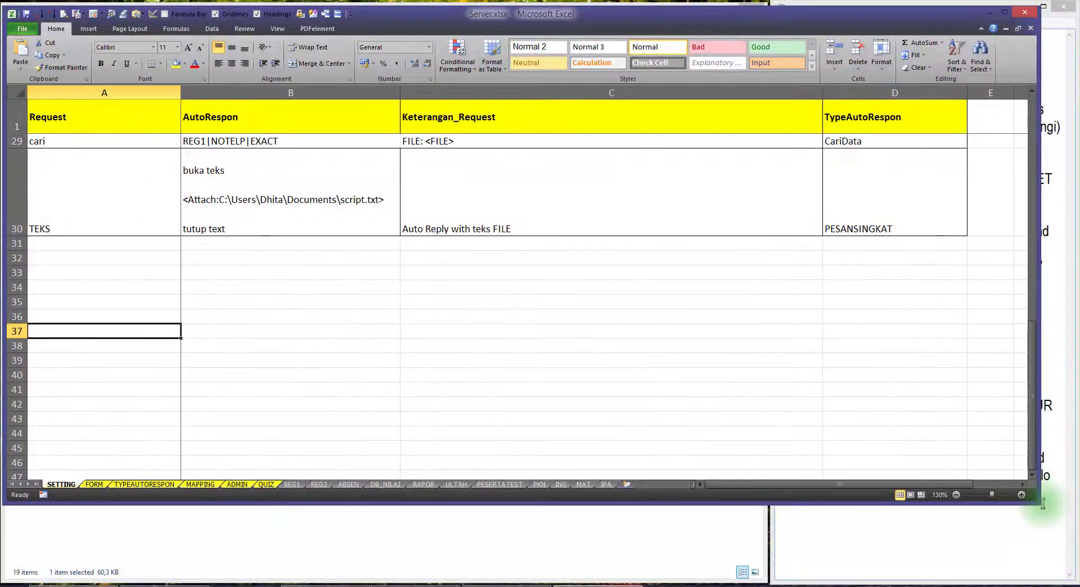
Resize Excel to sit beside the Notepad instructions and browse the request list.
left_click_drag(1031, 501, 768, 579)
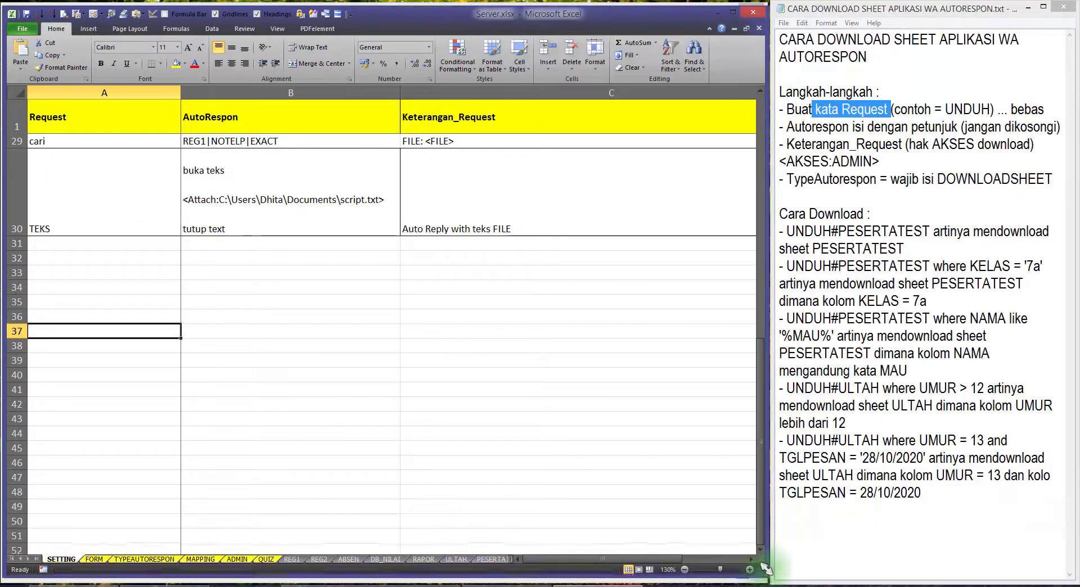
left_click(533, 371)
scroll(529, 368, "down", 1, "ctrl")
scroll(511, 352, "down", 1, "ctrl")
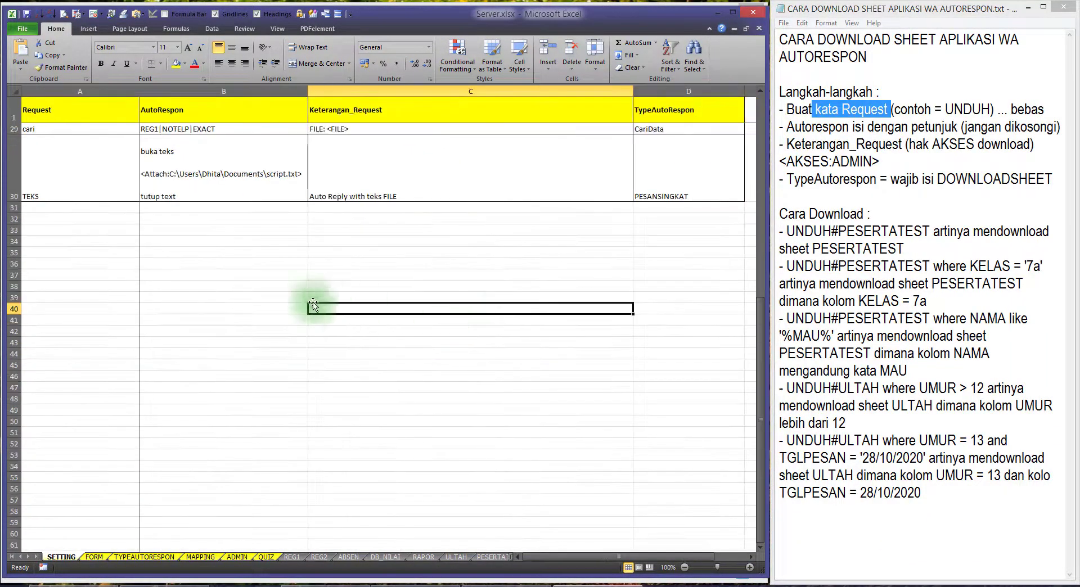
scroll(149, 310, "up", 9)
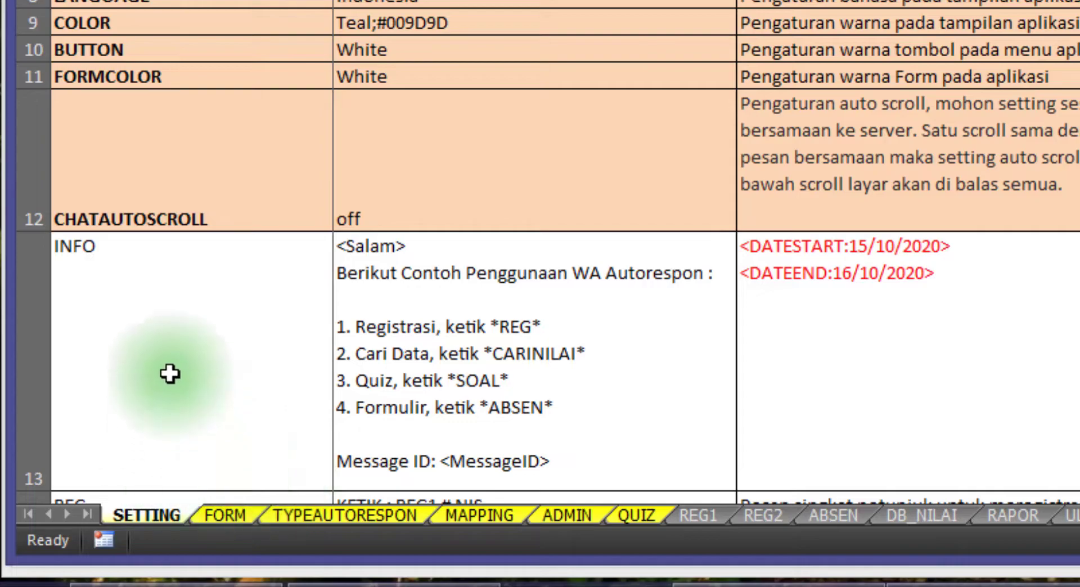
left_click(169, 360)
scroll(169, 360, "down", 2)
scroll(172, 427, "down", 1)
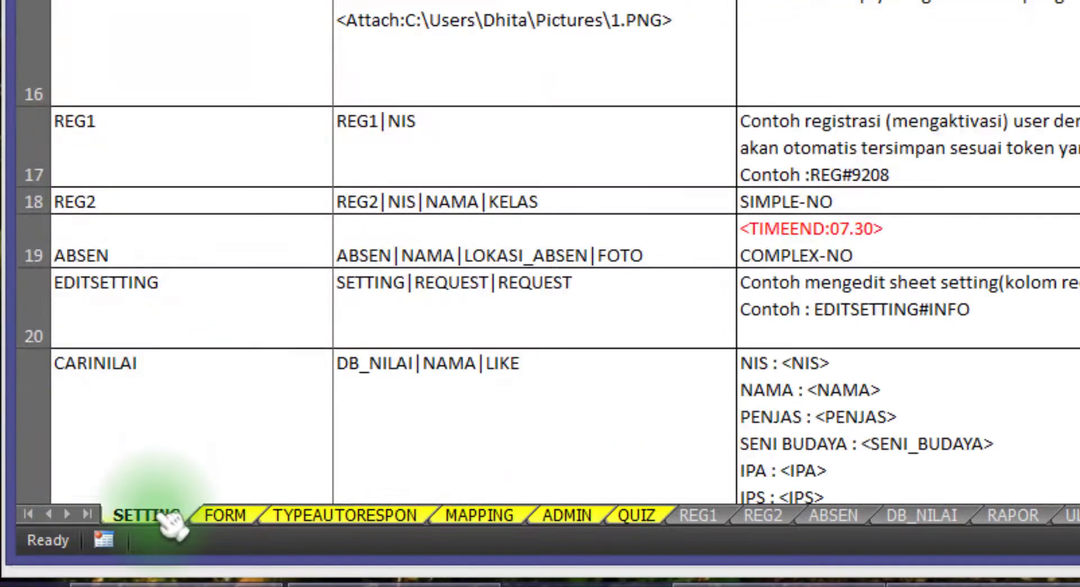
scroll(195, 457, "down", 3)
scroll(67, 259, "up", 5)
scroll(67, 259, "up", 3)
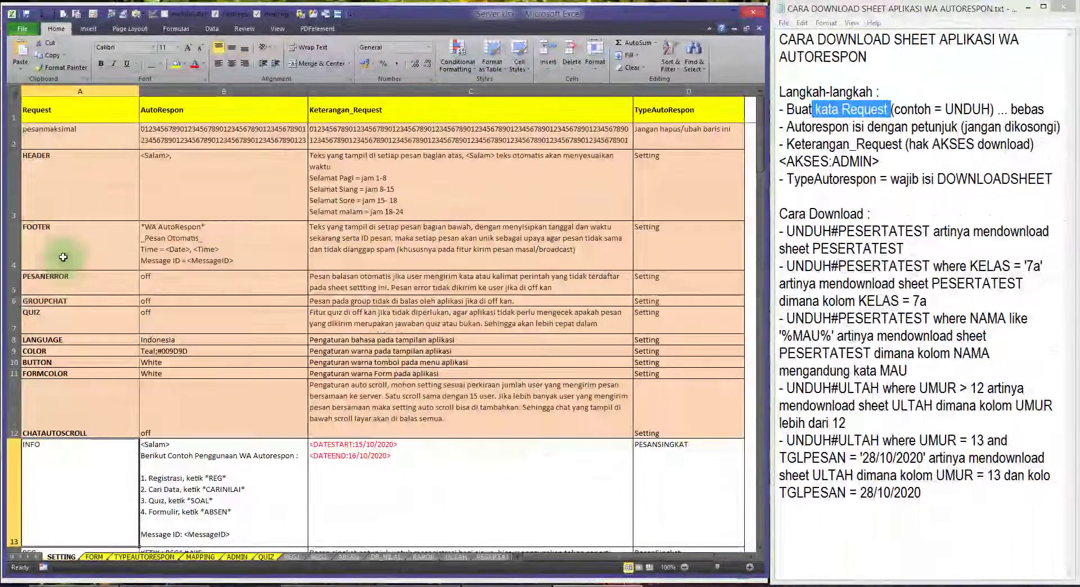
Check the Request, AutoRespon, Keterangan_Request and TypeAutoRespon headers, then pick empty cell A31.
left_click(194, 110)
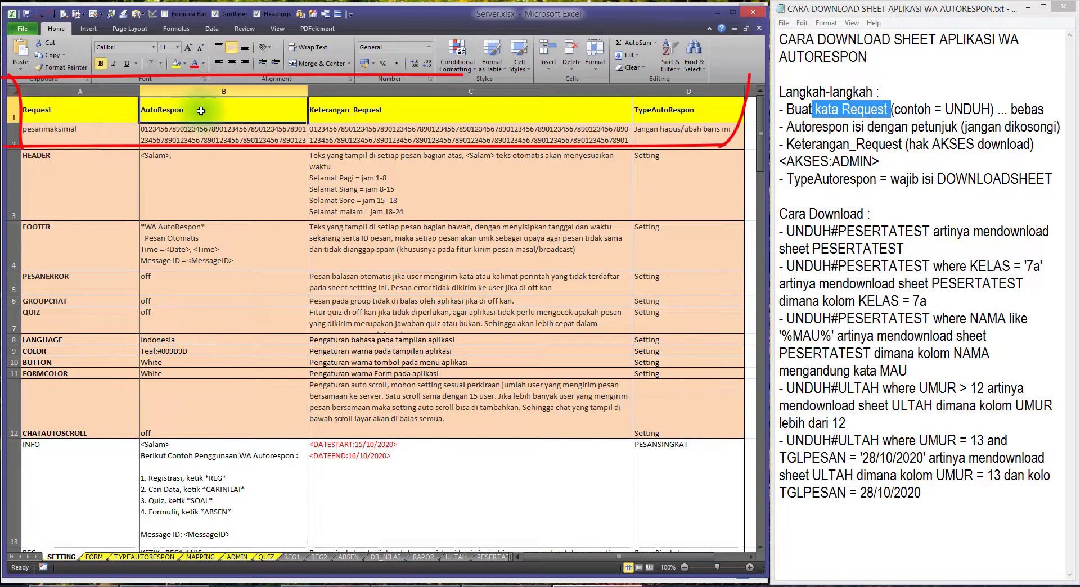
left_click(356, 110)
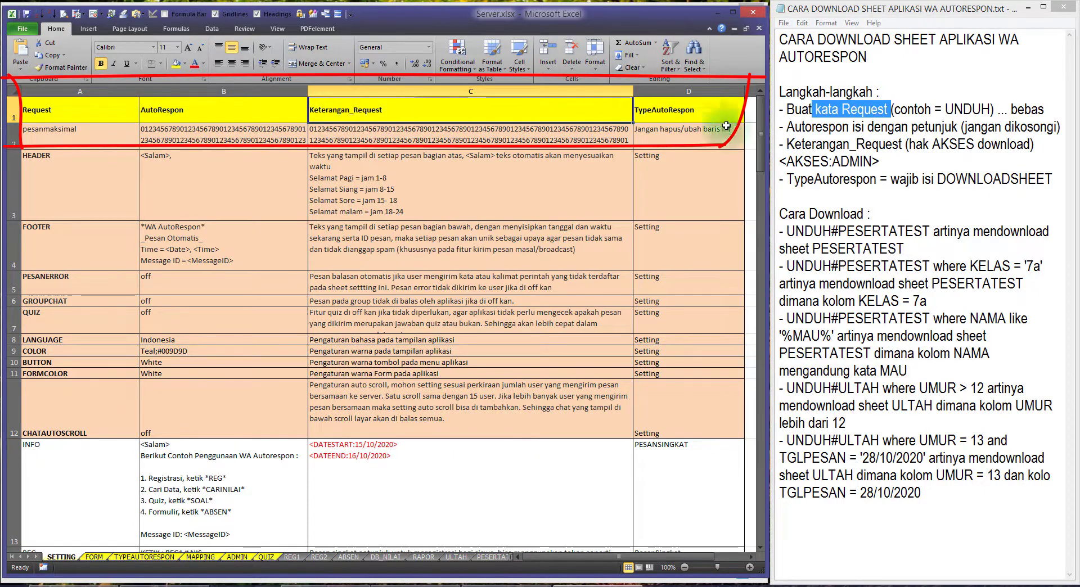
left_click(689, 114)
scroll(345, 260, "down", 6)
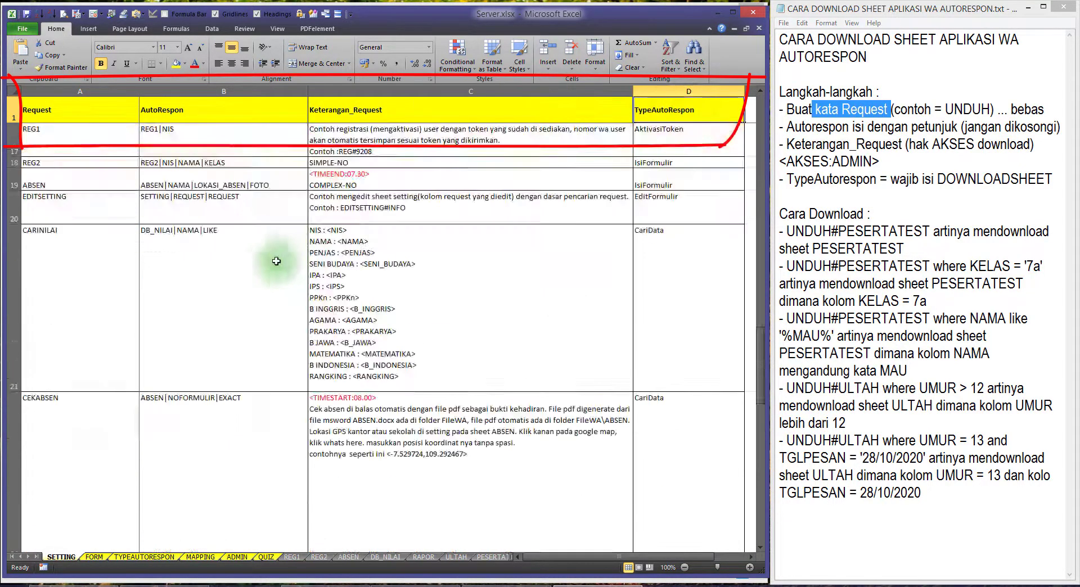
scroll(141, 222, "down", 3)
left_click(53, 114)
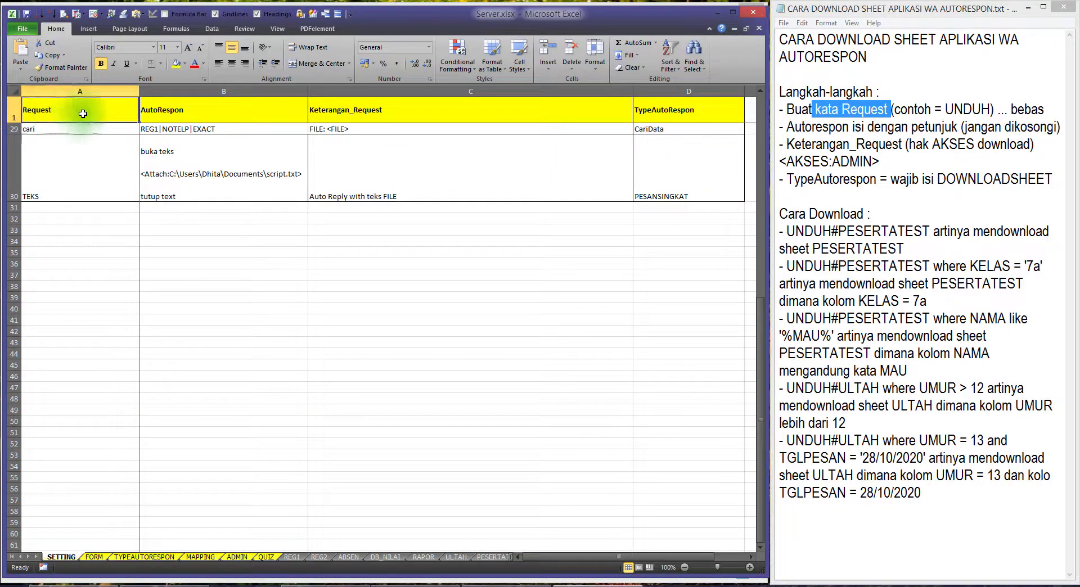
scroll(78, 155, "up", 1)
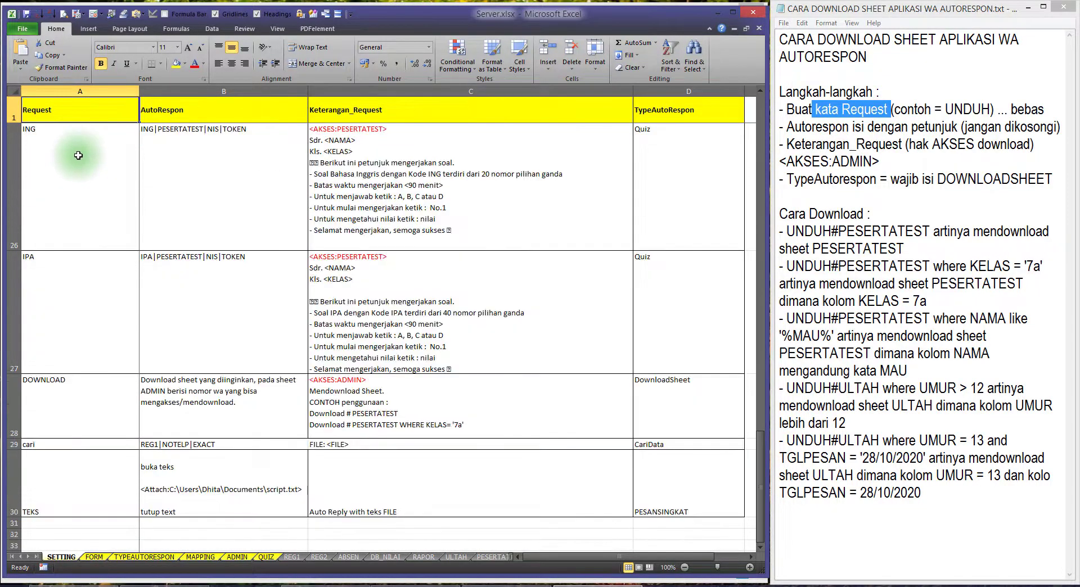
scroll(78, 156, "down", 1)
left_click(49, 208)
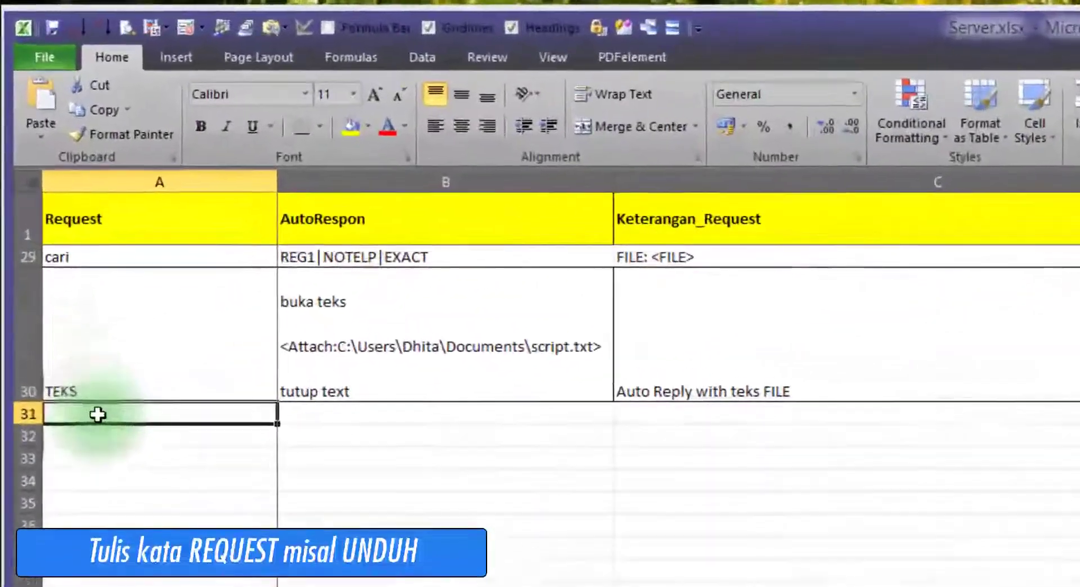
Enter UNDUH as the new request in cell A31.
type("U")
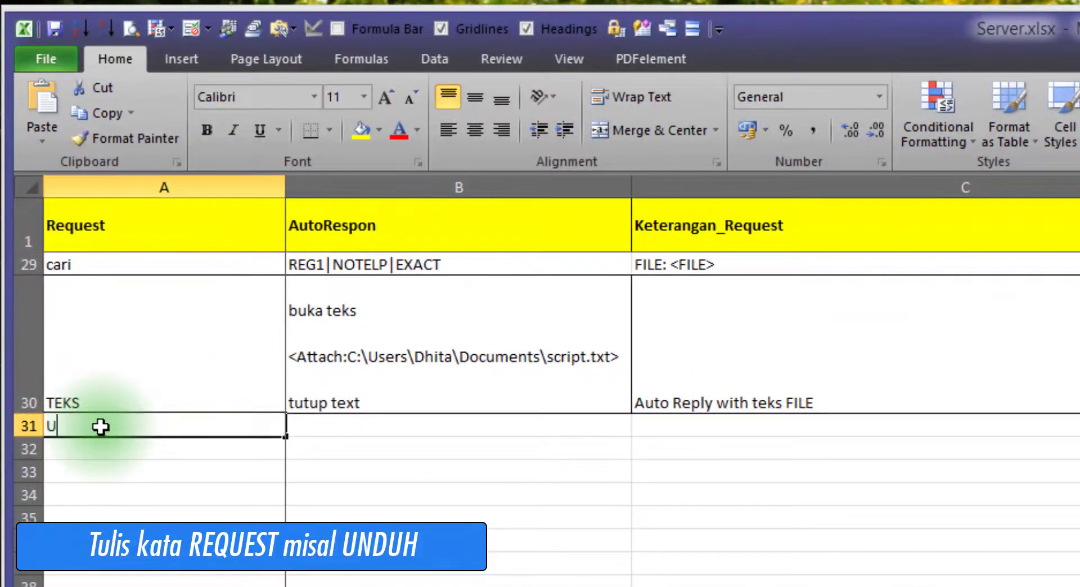
type("NDUH")
key("Return")
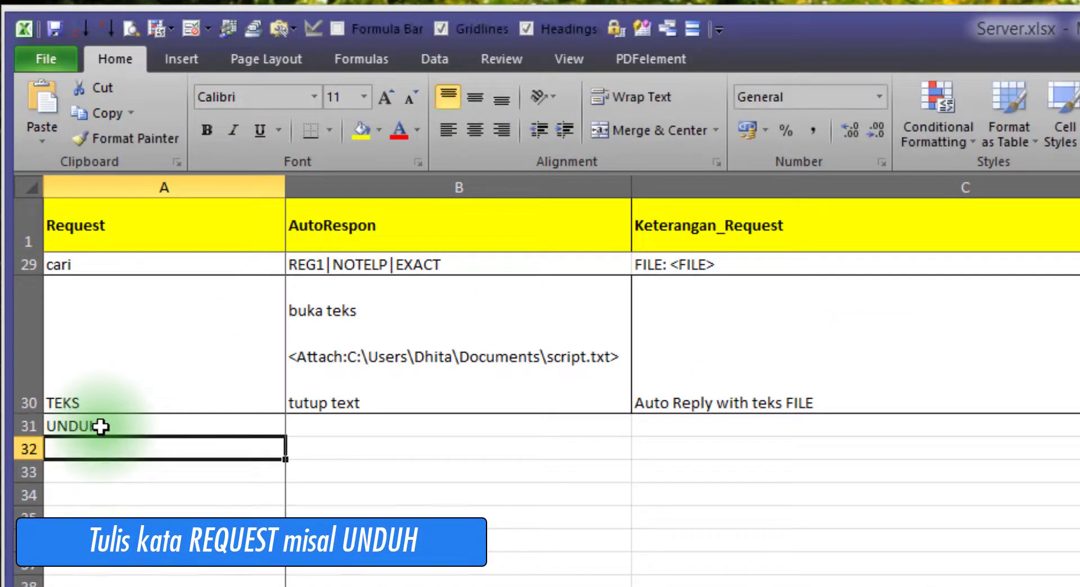
left_click(101, 426)
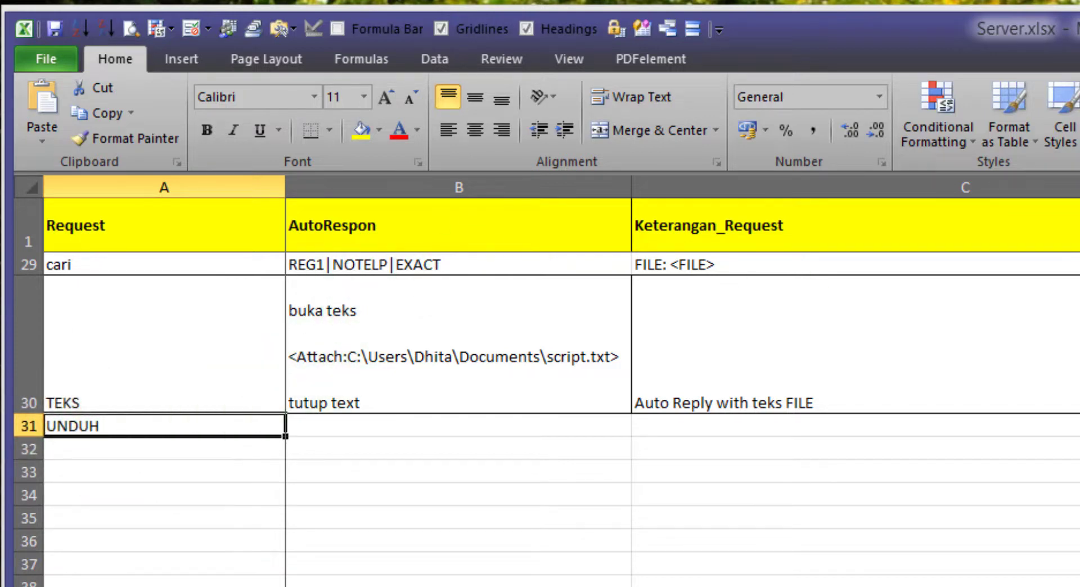
key("alt+Tab")
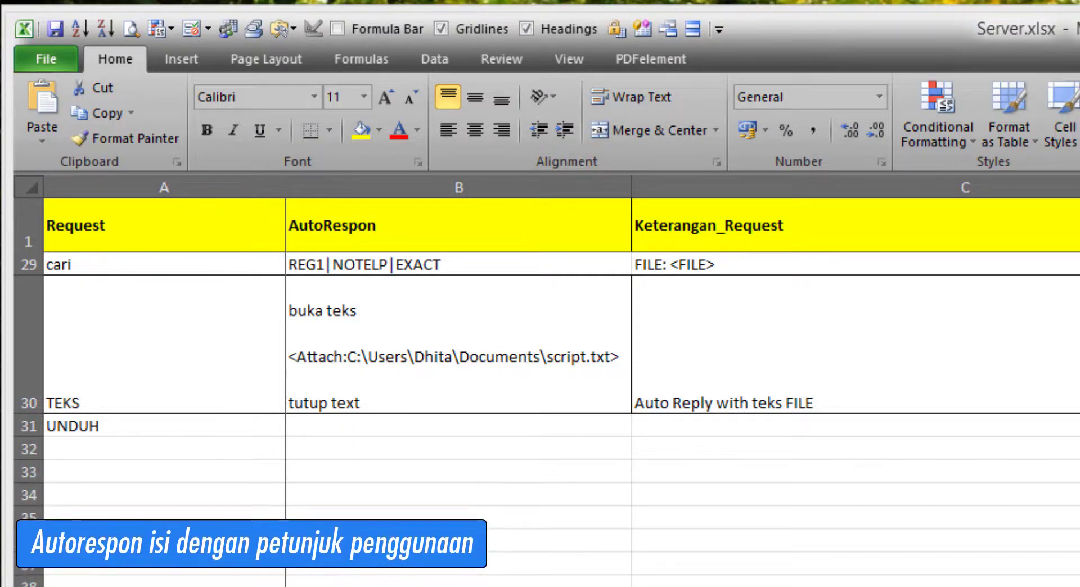
left_click(360, 426)
Type 'ini merupakan fitur untuk download sheet.' as the AutoRespon in B31.
left_click(363, 425)
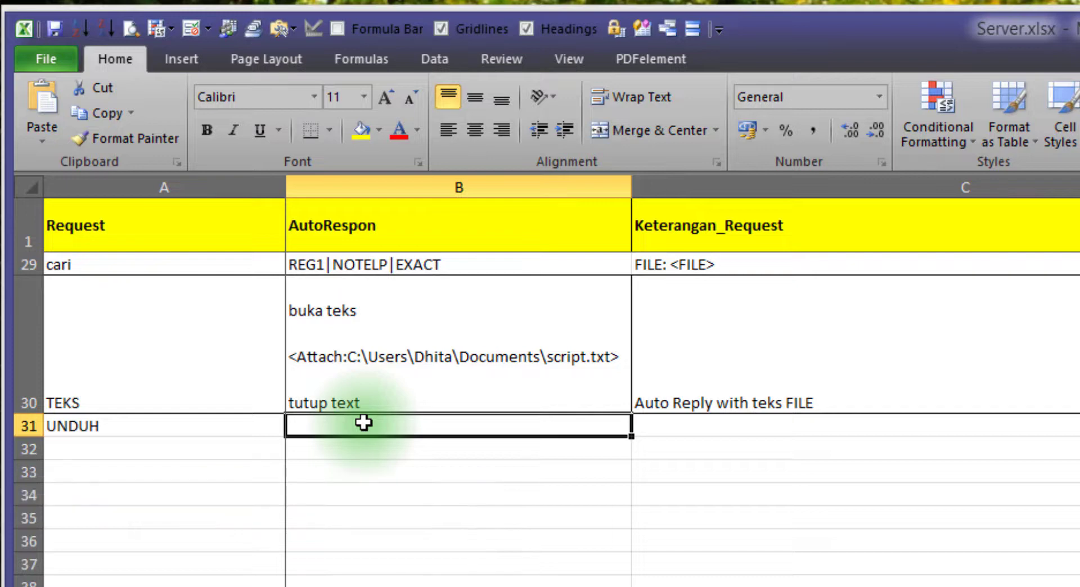
type("in")
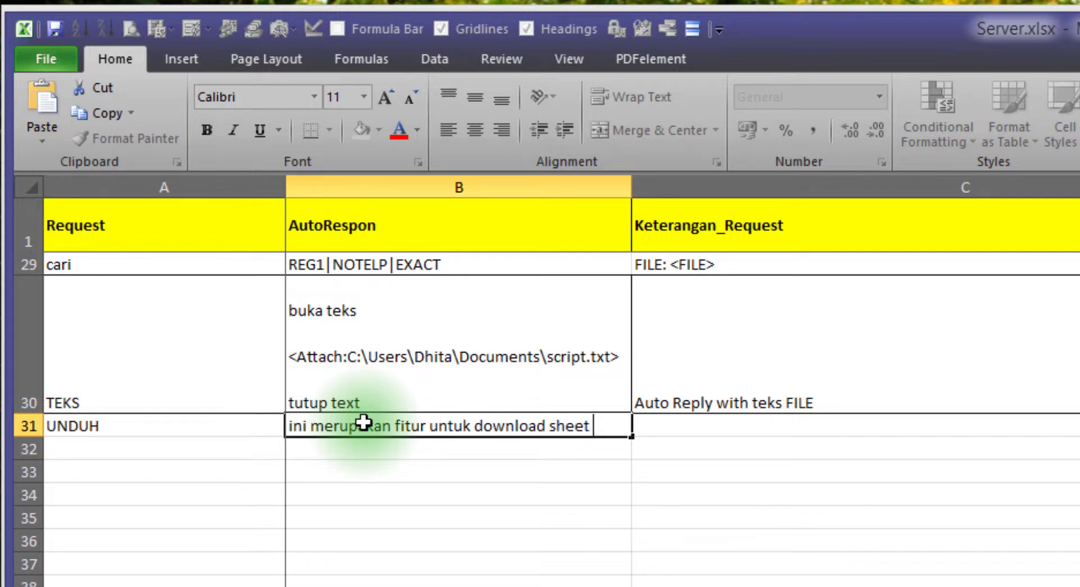
type(".")
key("Return")
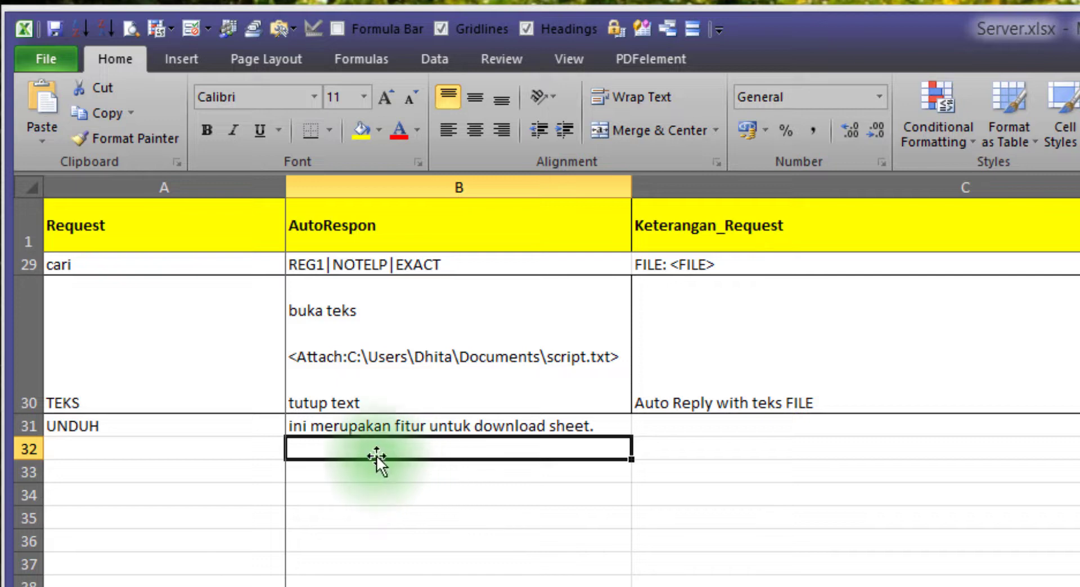
left_click(346, 425)
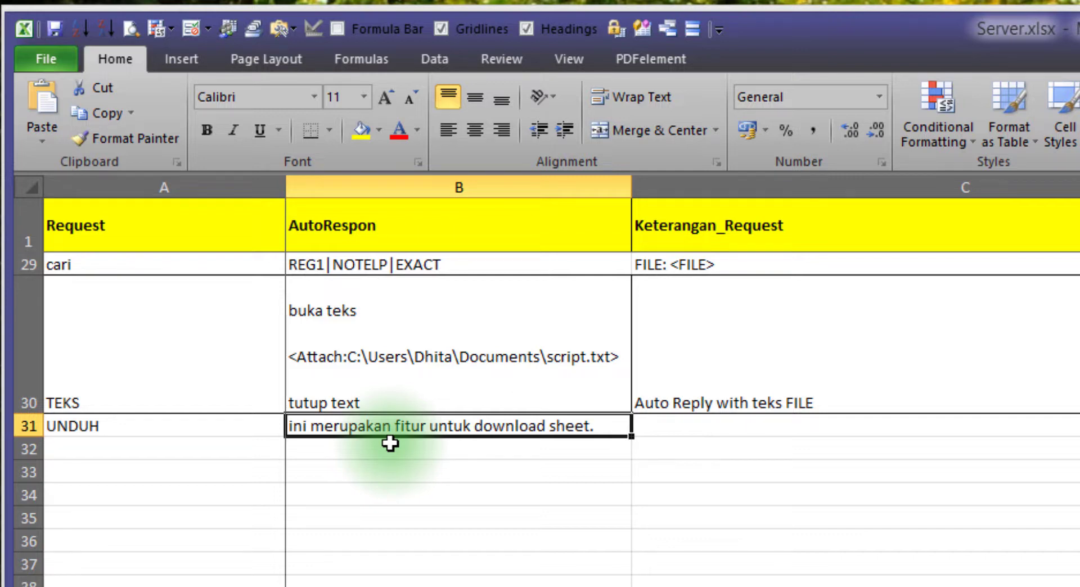
Test overwriting B31, restore the original AutoRespon text, and move to C31.
type("a")
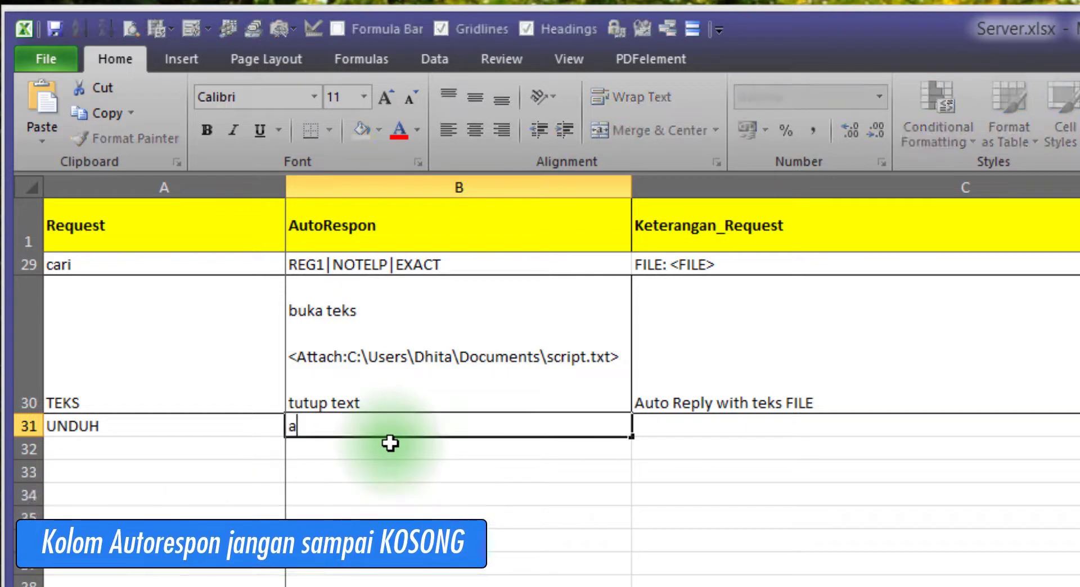
key("Return")
key("Up")
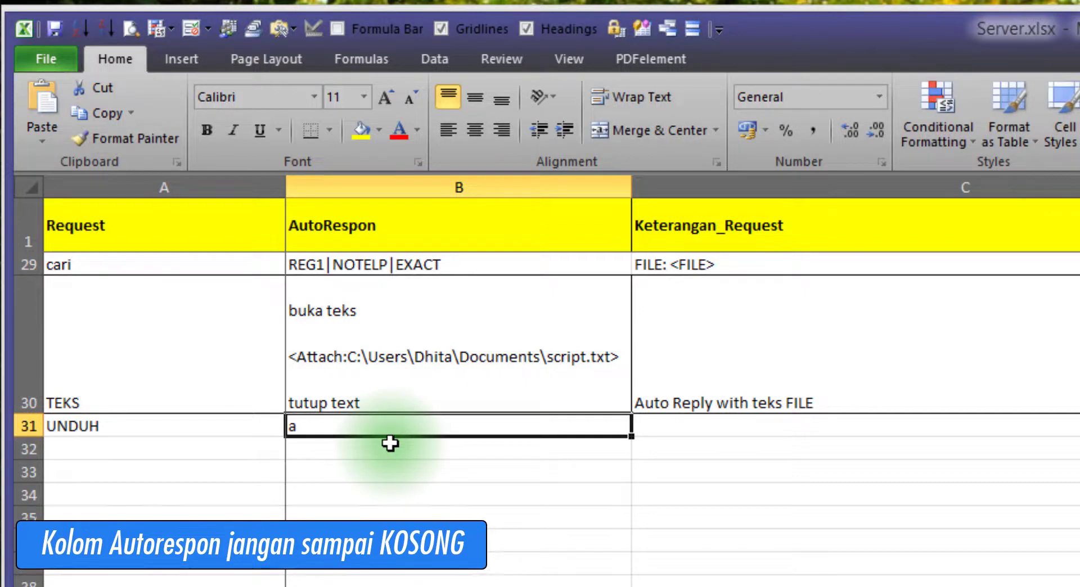
type("x")
key("Return")
key("Up")
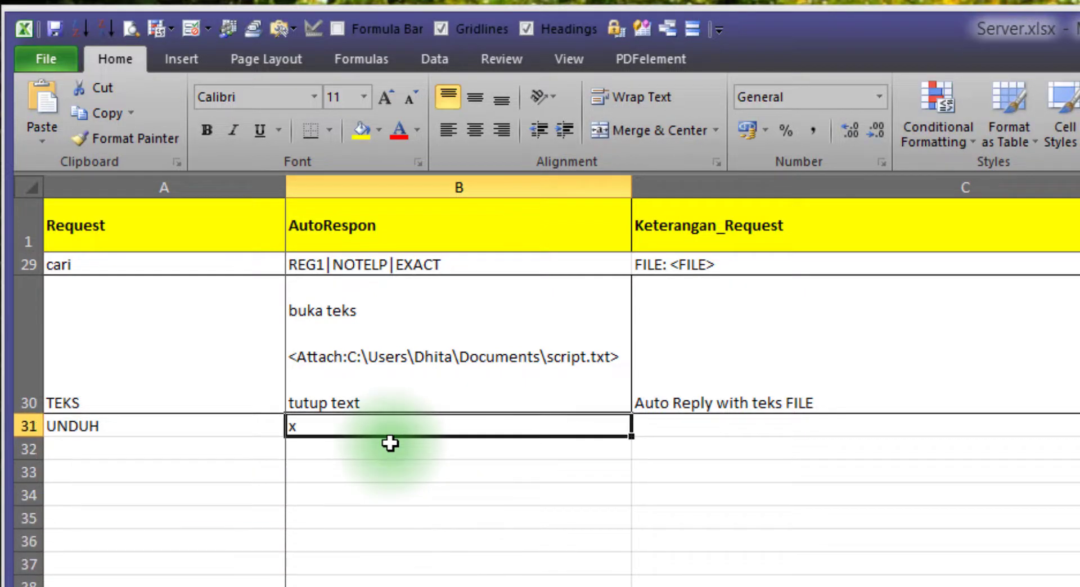
type("ini merupakan fitur untuk download sheet.")
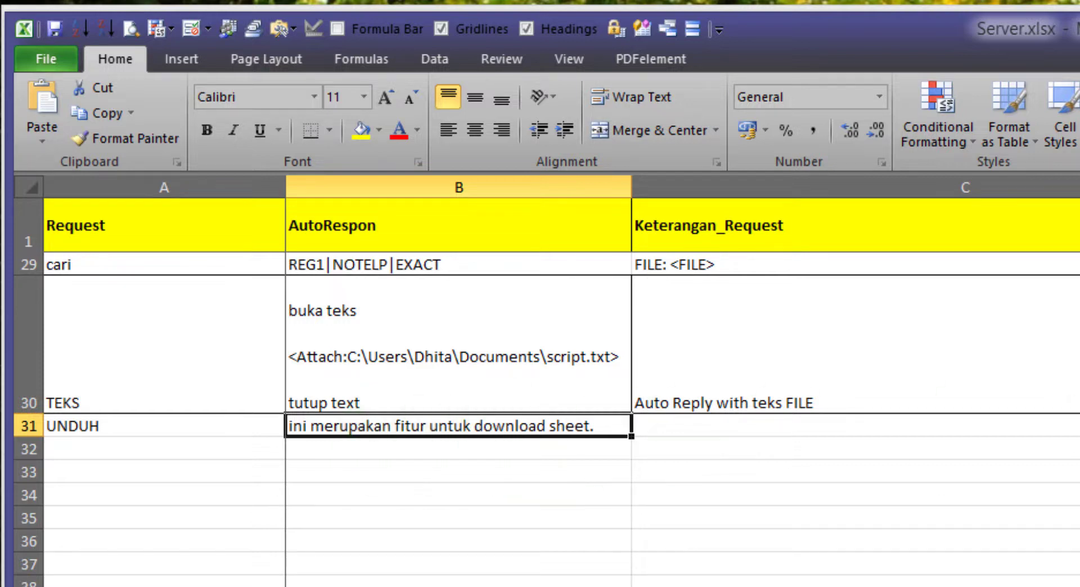
left_click(764, 184)
left_click(720, 431)
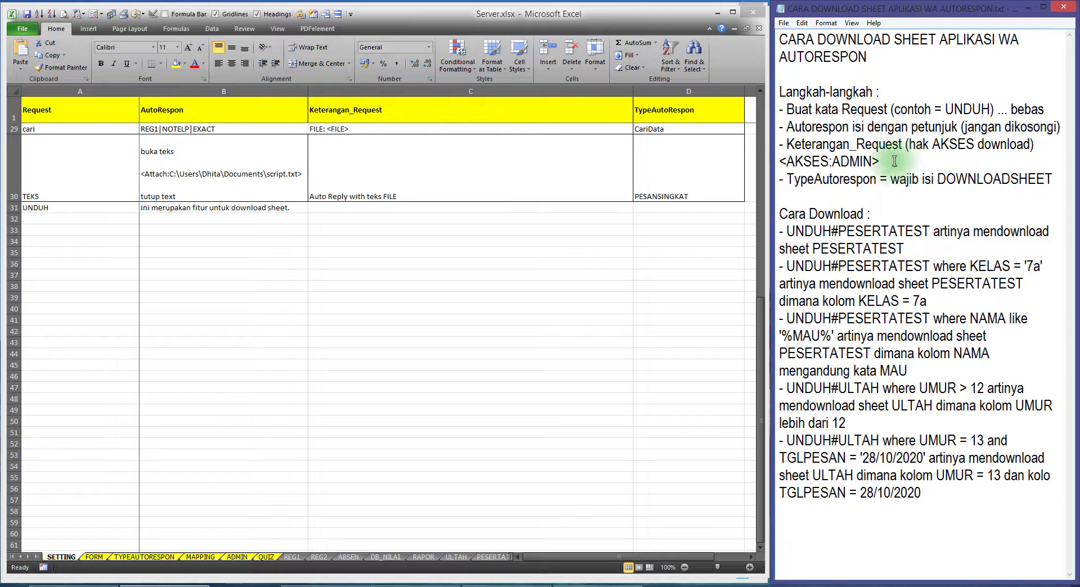
Select the full <AKSES:ADMIN> access tag in the Notepad download instructions.
left_click_drag(895, 161, 780, 162)
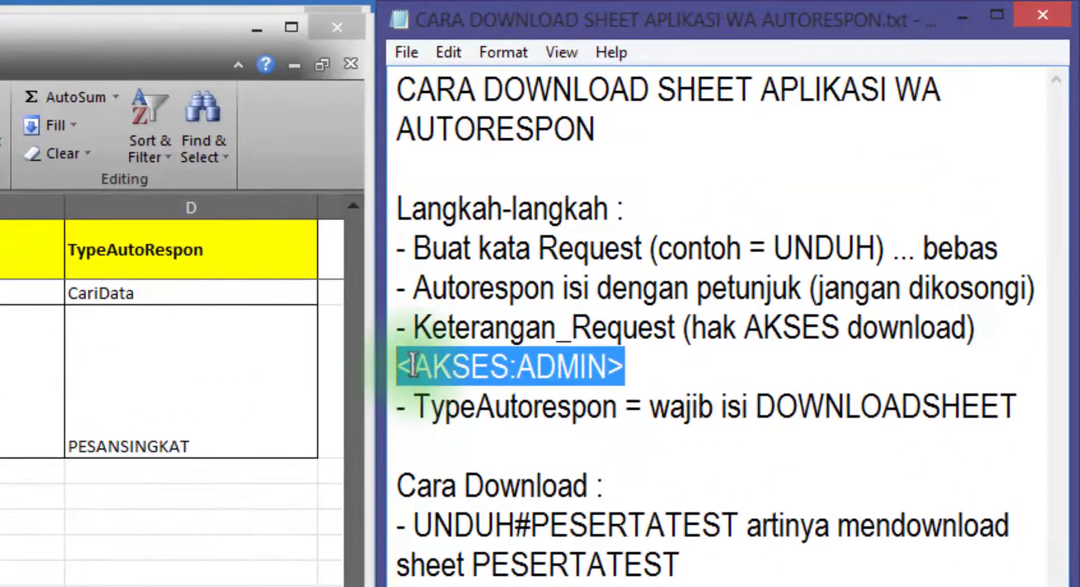
left_click_drag(398, 364, 415, 399)
key("ctrl+c")
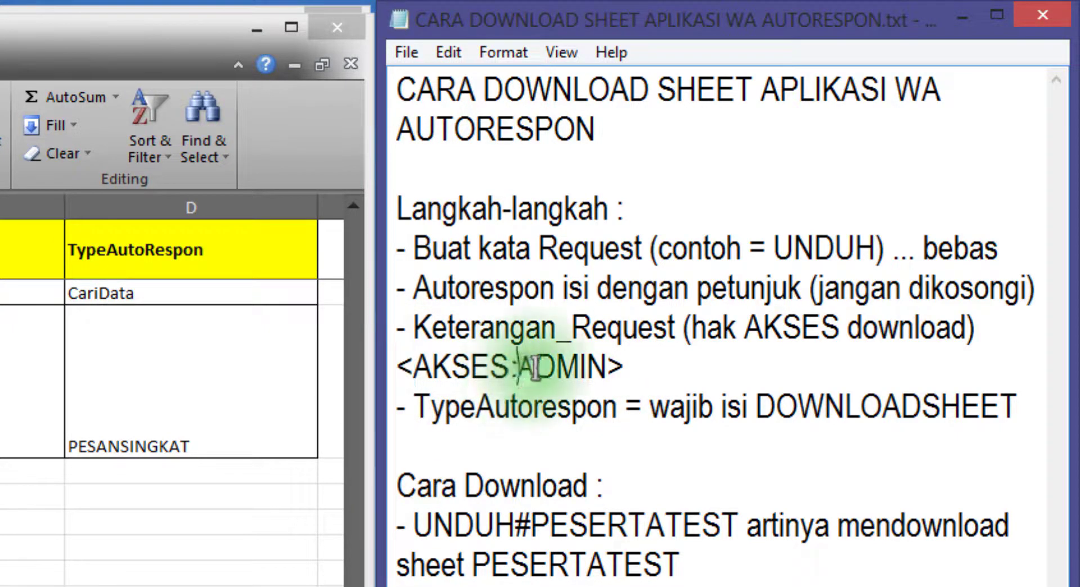
left_click_drag(518, 369, 604, 369)
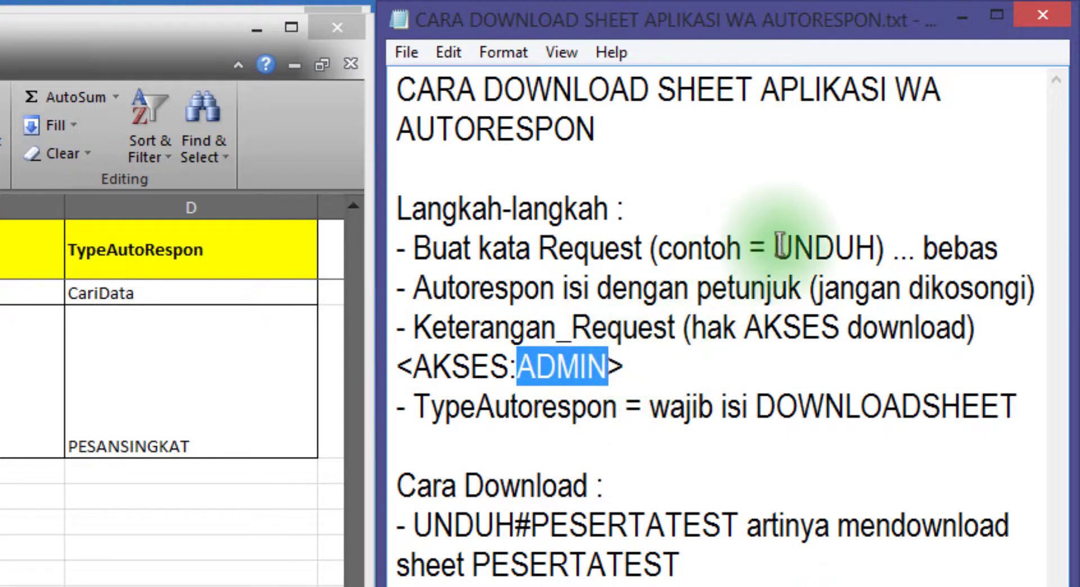
left_click_drag(774, 249, 863, 250)
left_click(650, 371)
mouse_move(657, 371)
left_mouse_down()
mouse_move(350, 366)
mouse_move(470, 369)
left_mouse_up()
Paste <AKSES:ADMIN> into cell C31 as the UNDUH row's Keterangan_Request.
left_click(523, 389)
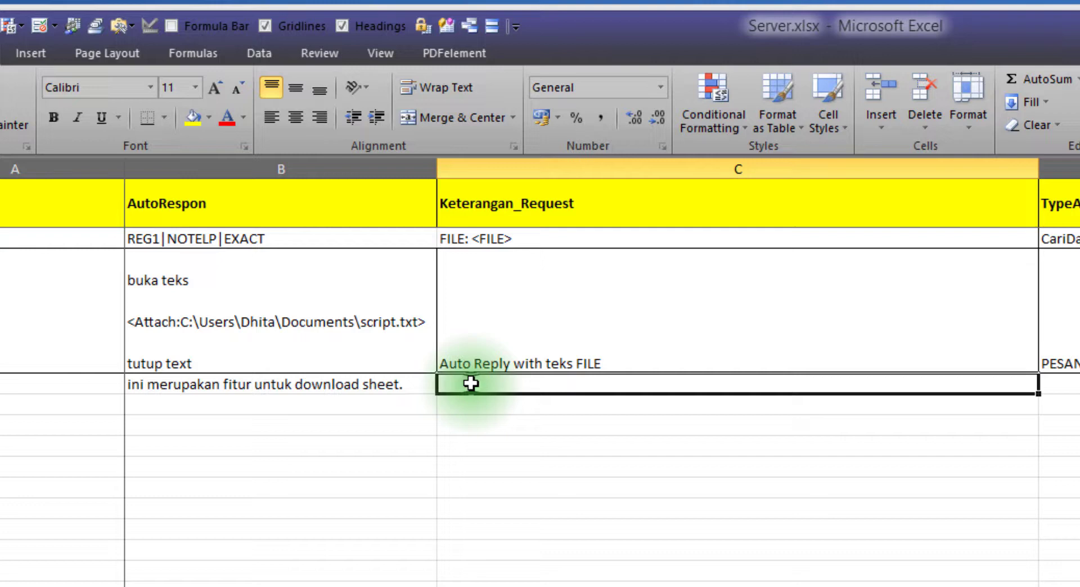
double_click(471, 383)
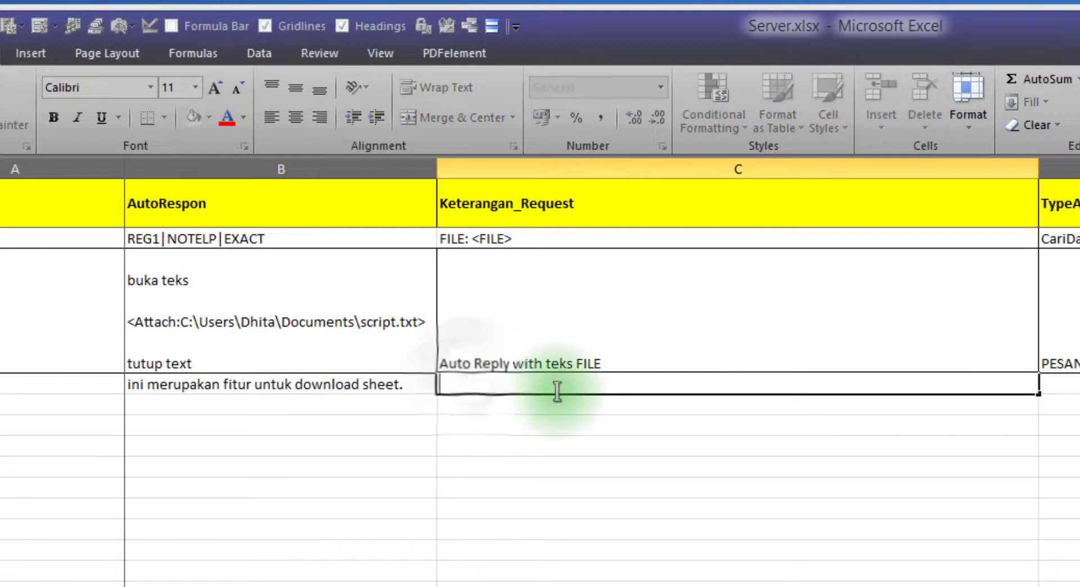
key("ctrl+v")
left_click_drag(450, 387, 537, 387)
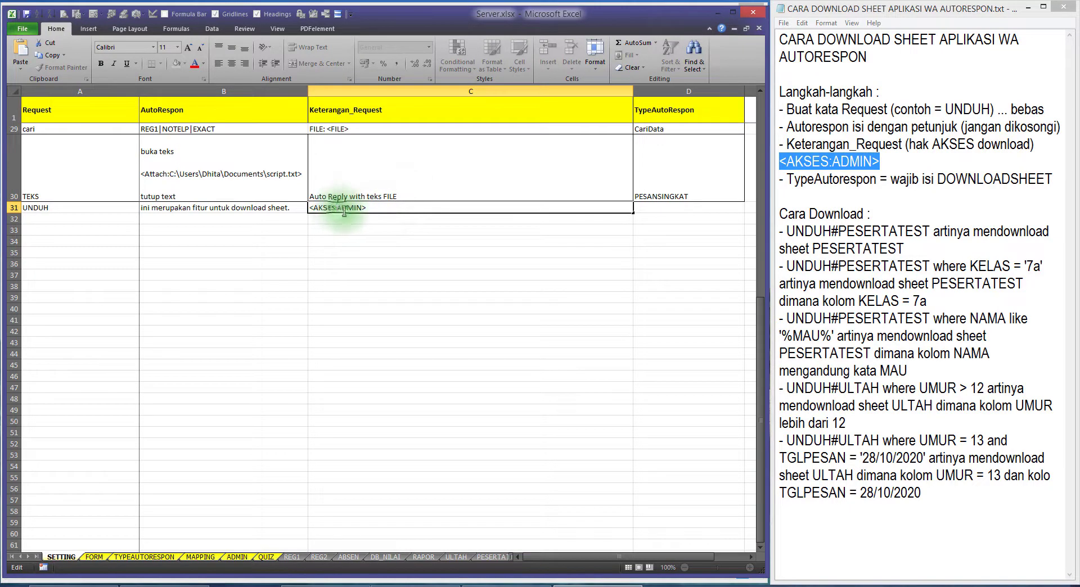
left_click_drag(344, 211, 364, 212)
key("Escape")
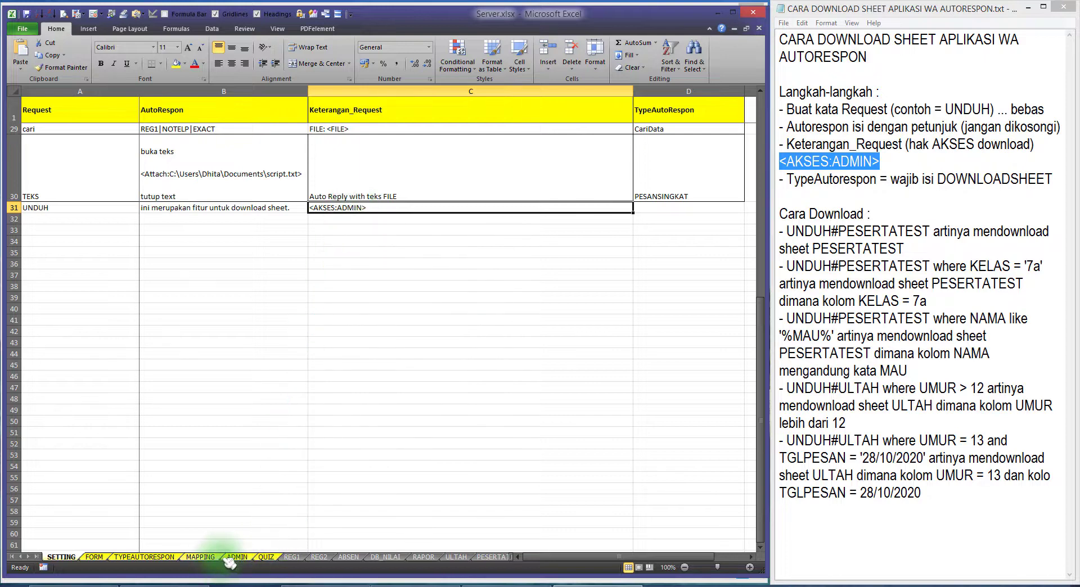
On the ADMIN sheet, enter an allowed phone number in A2 under NOTELP.
left_click(237, 557)
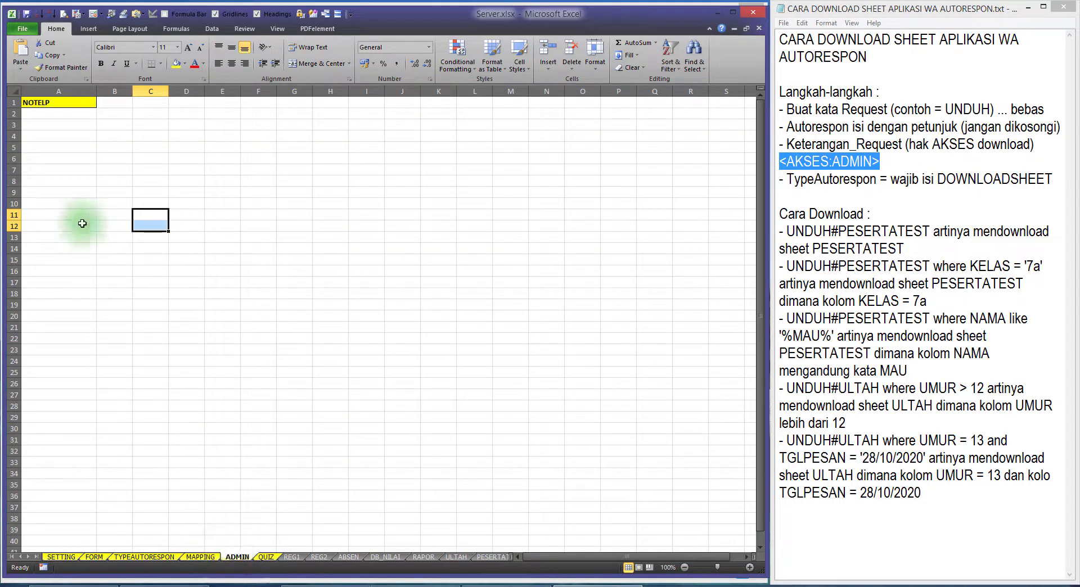
left_click(56, 103)
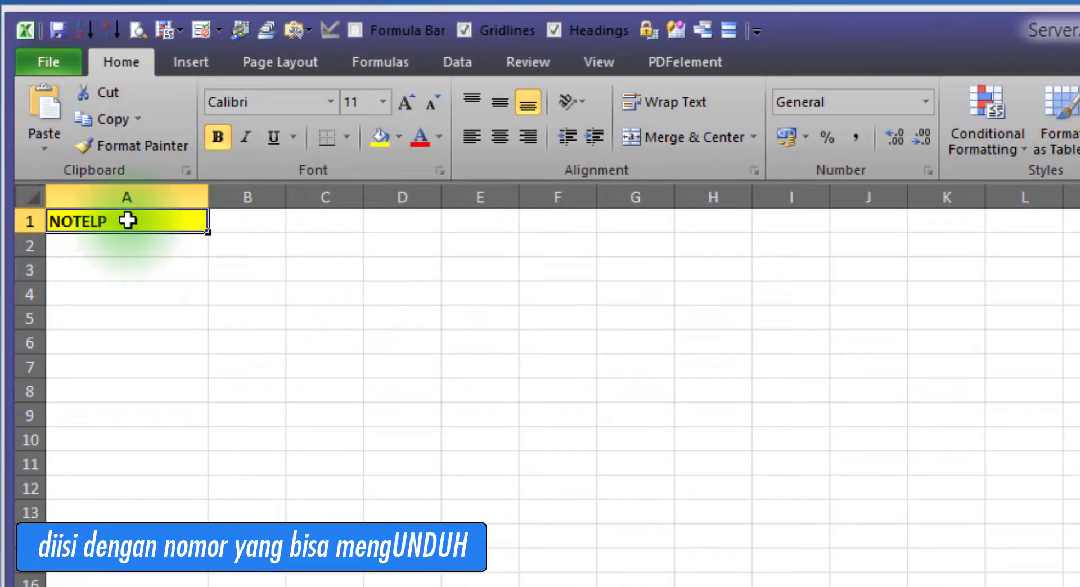
left_click(101, 253)
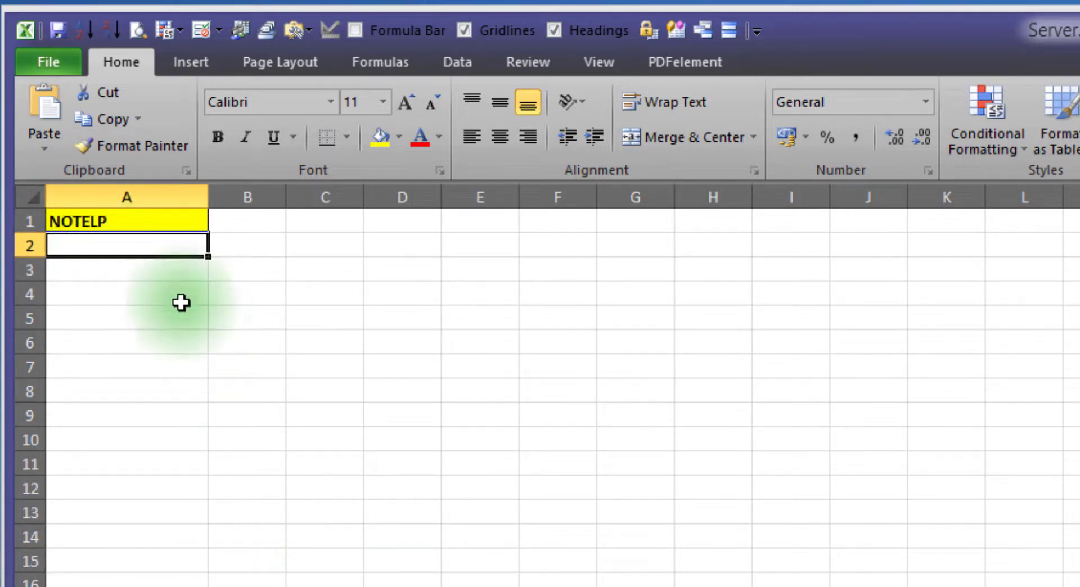
left_click_drag(109, 259, 103, 541)
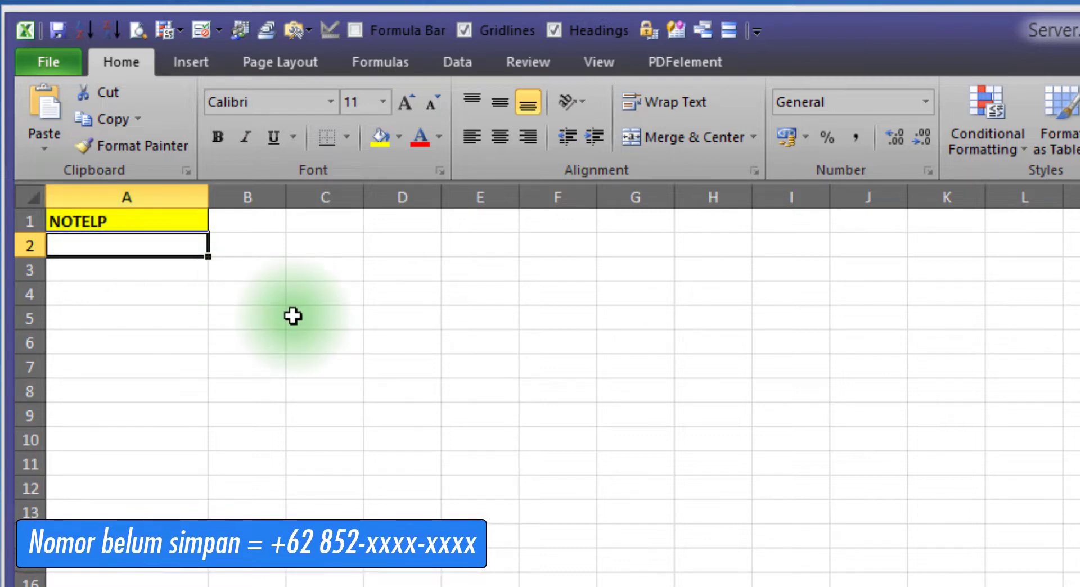
type("+62 852-0000-0000")
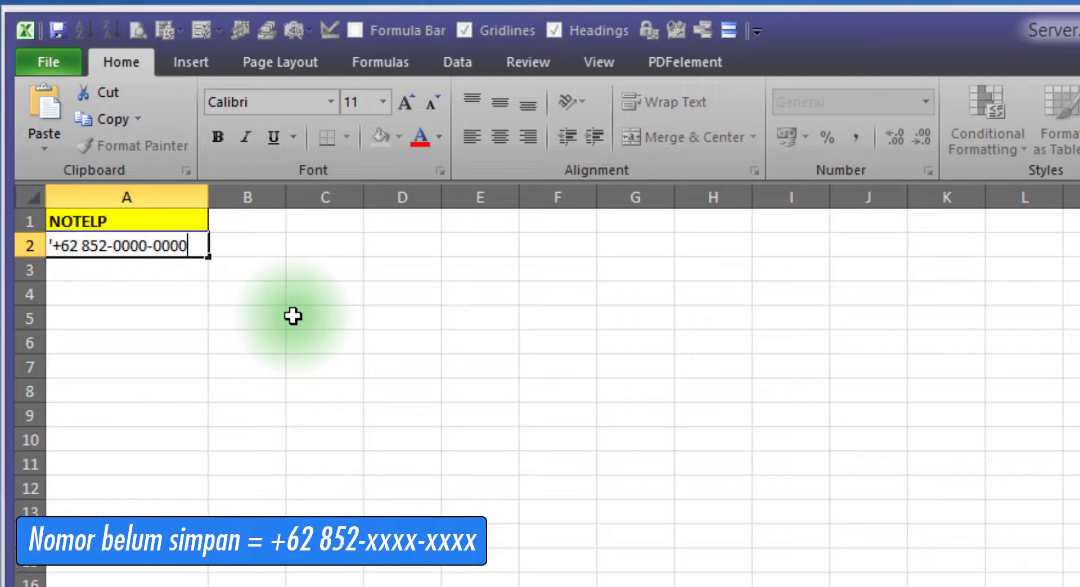
key("Return")
left_click(150, 252)
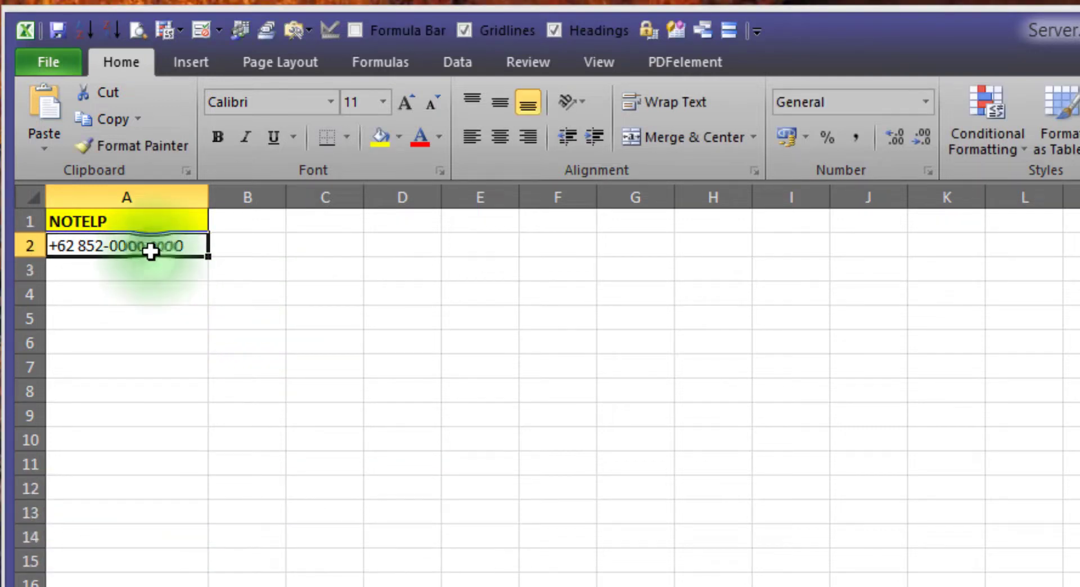
Enter a name in A3 below the phone number, then reopen it for editing.
left_click(138, 267)
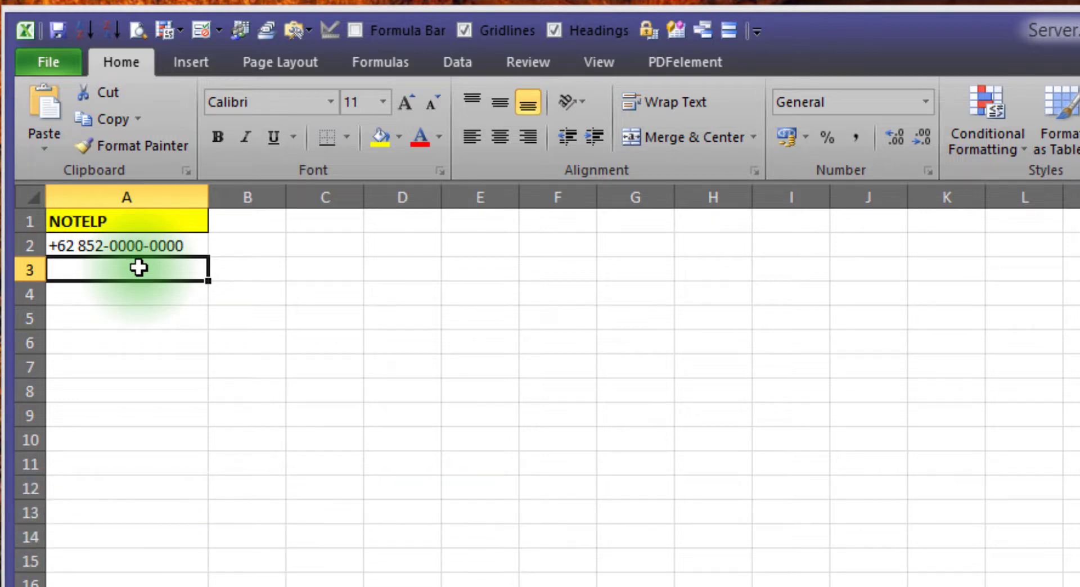
type("'Andi")
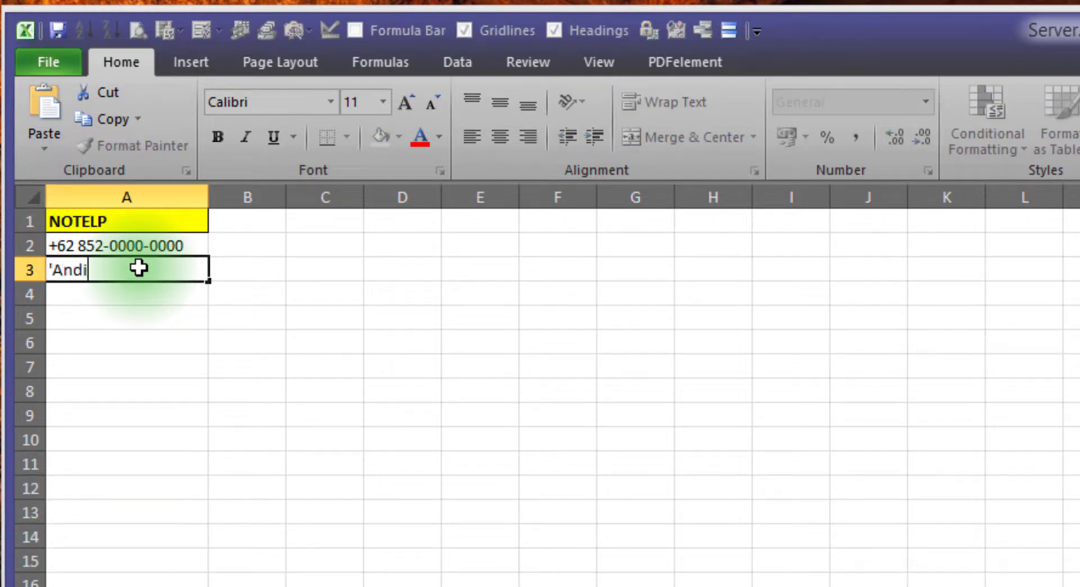
key("Return")
left_click(139, 267)
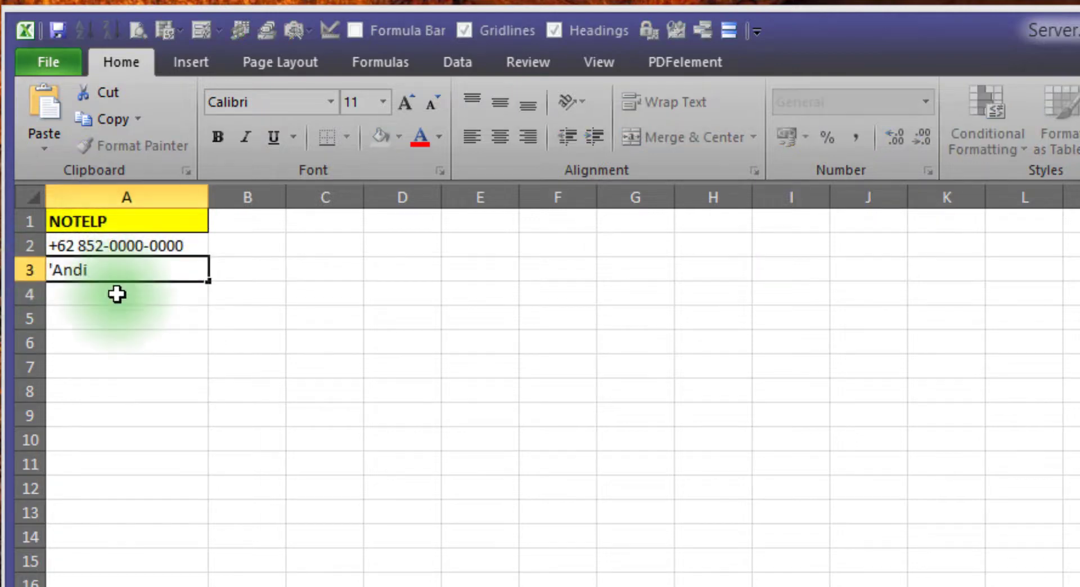
left_click(116, 293)
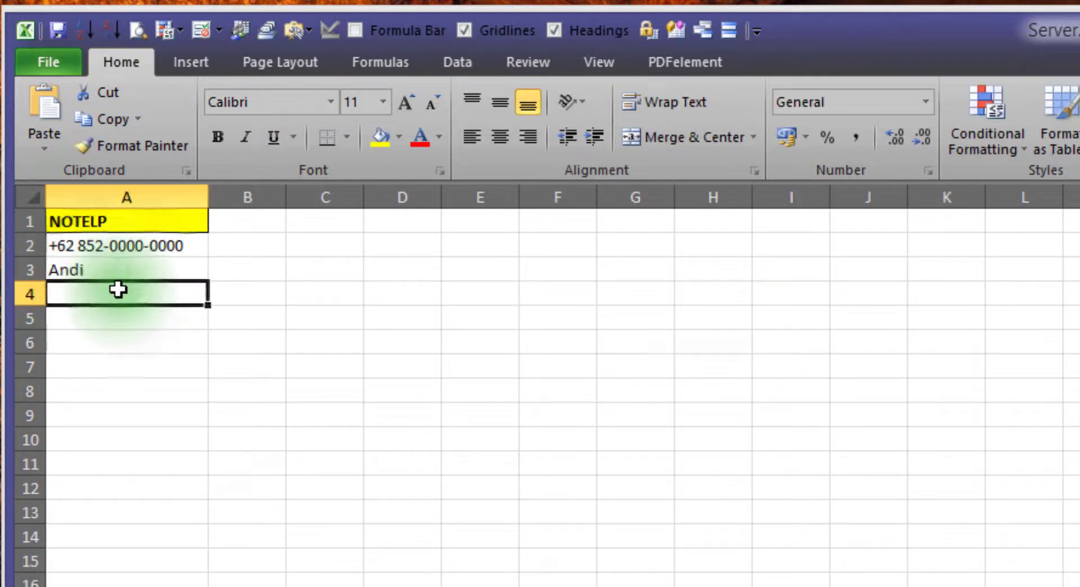
left_click(119, 269)
left_click(118, 244)
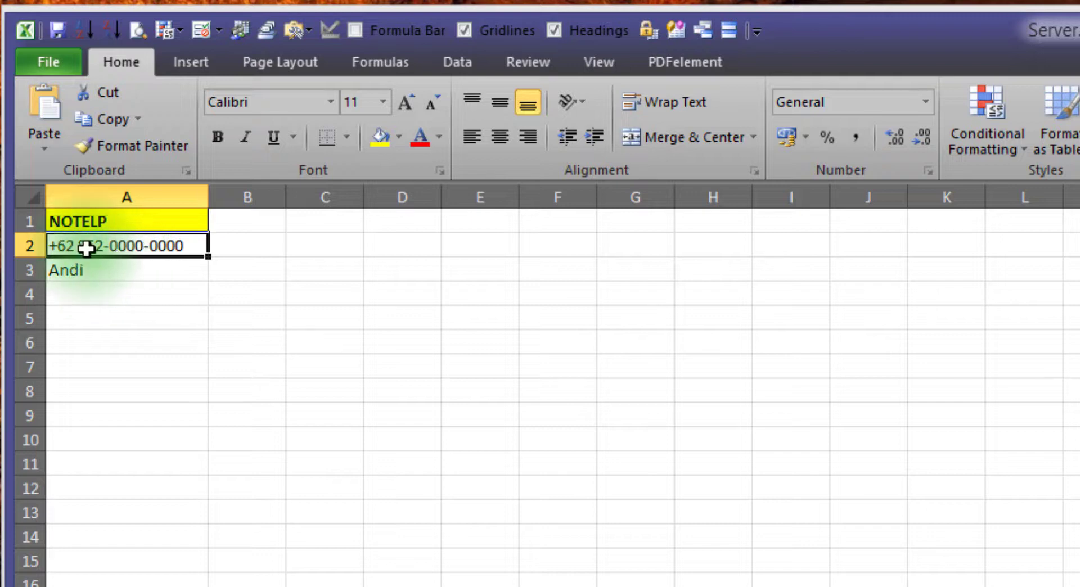
left_click(107, 270)
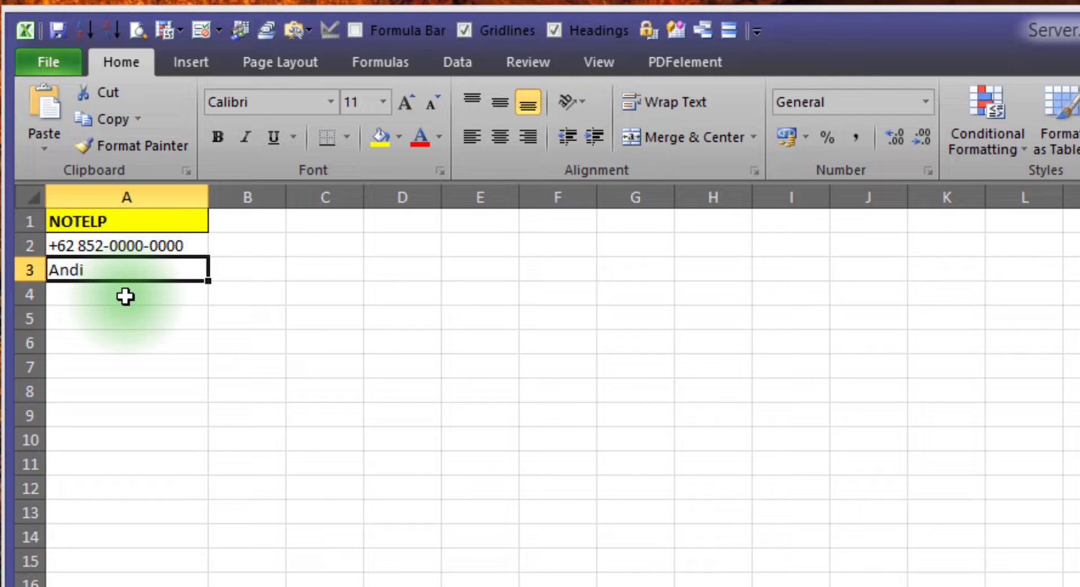
double_click(93, 270)
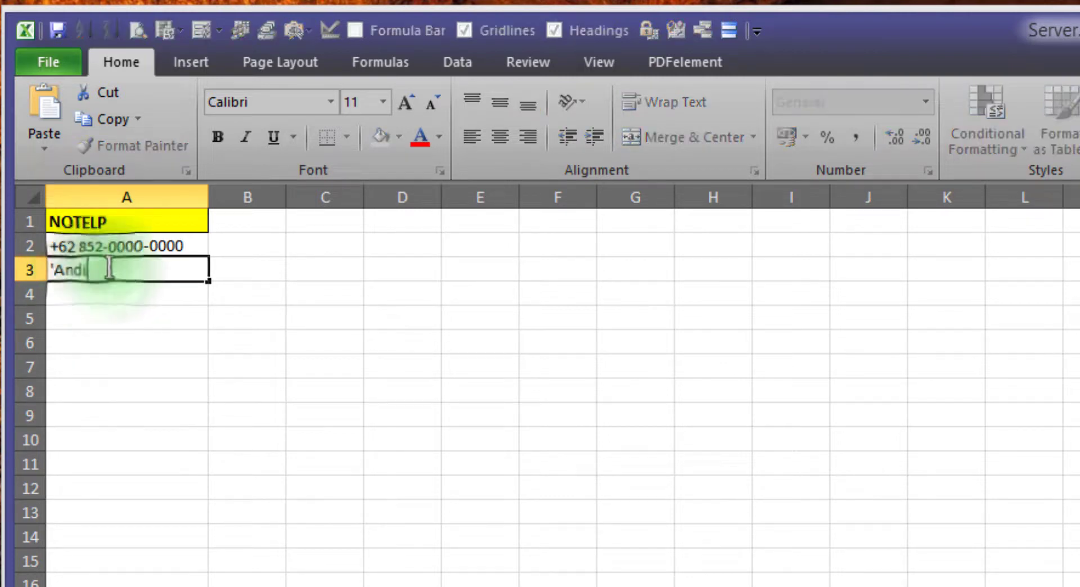
Leave the name unchanged and check the <AKSES:ADMIN> tag in C31 without editing.
left_click(169, 344)
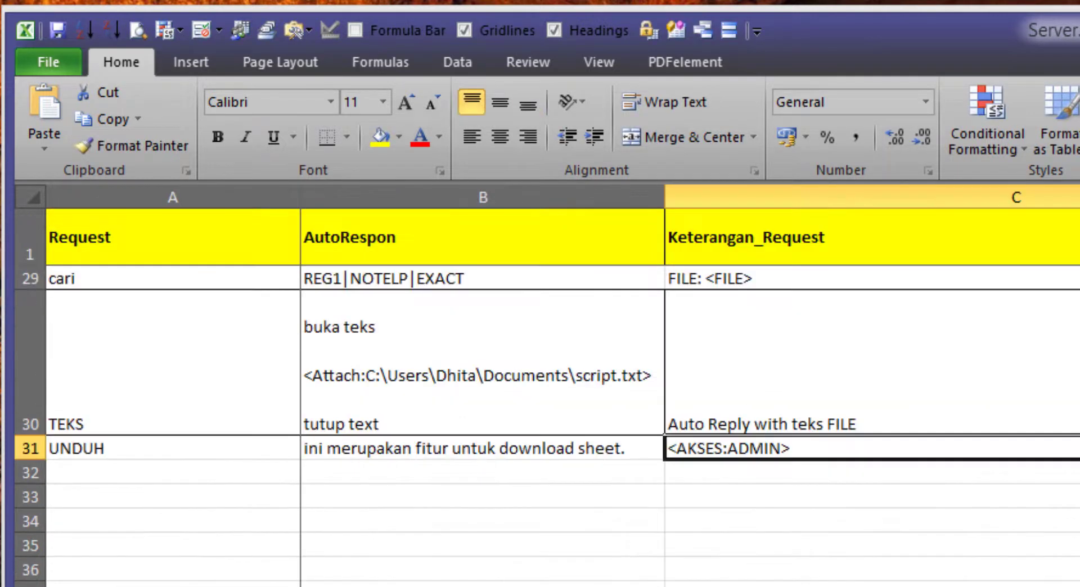
double_click(803, 449)
left_click_drag(731, 448, 353, 212)
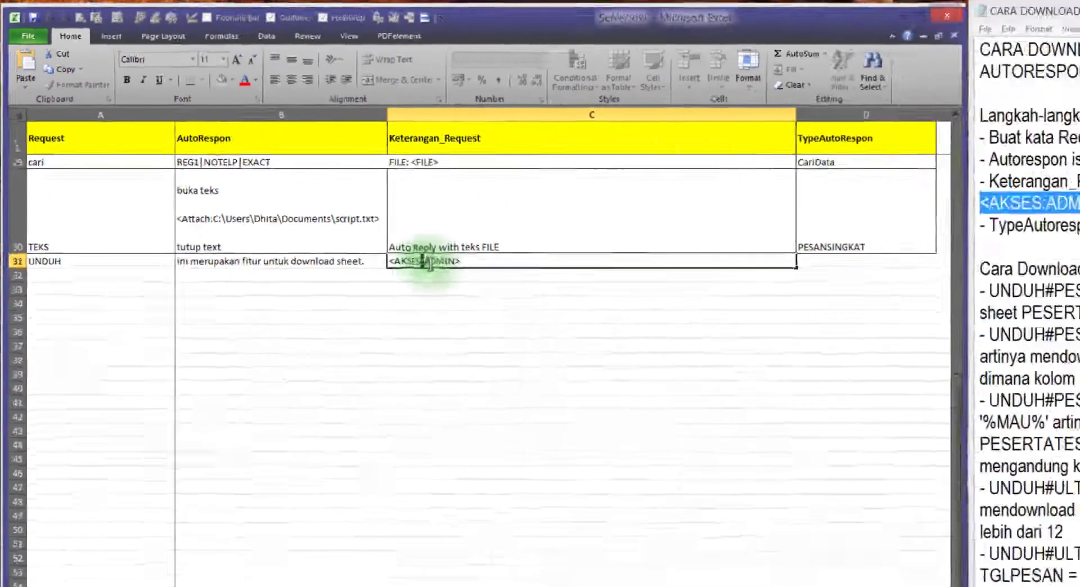
key("Escape")
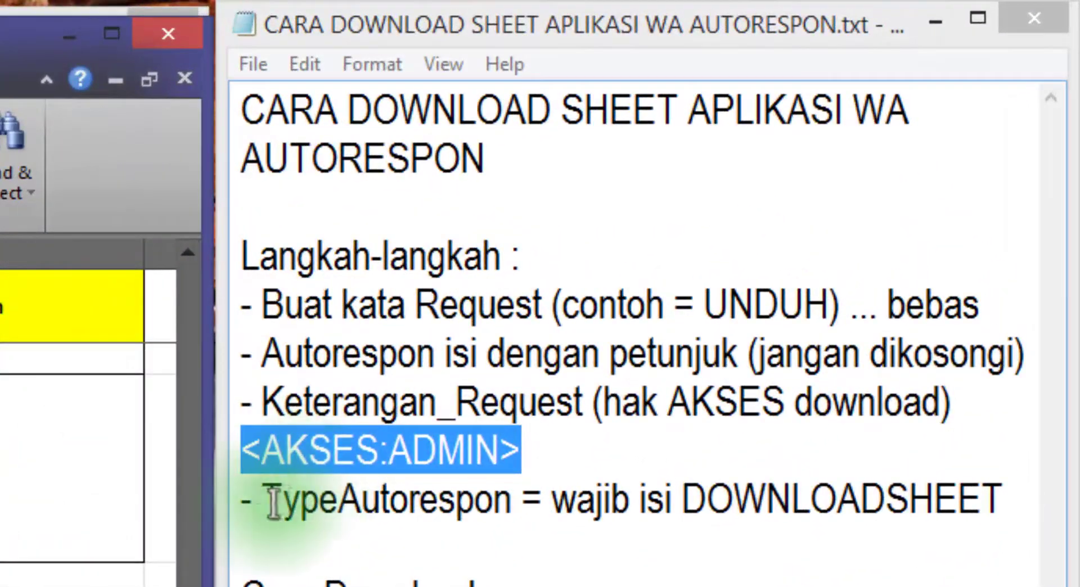
Highlight TypeAutorespon and its required value DOWNLOADSHEET in the Notepad instructions.
left_click_drag(732, 215, 764, 216)
left_click_drag(342, 505, 510, 505)
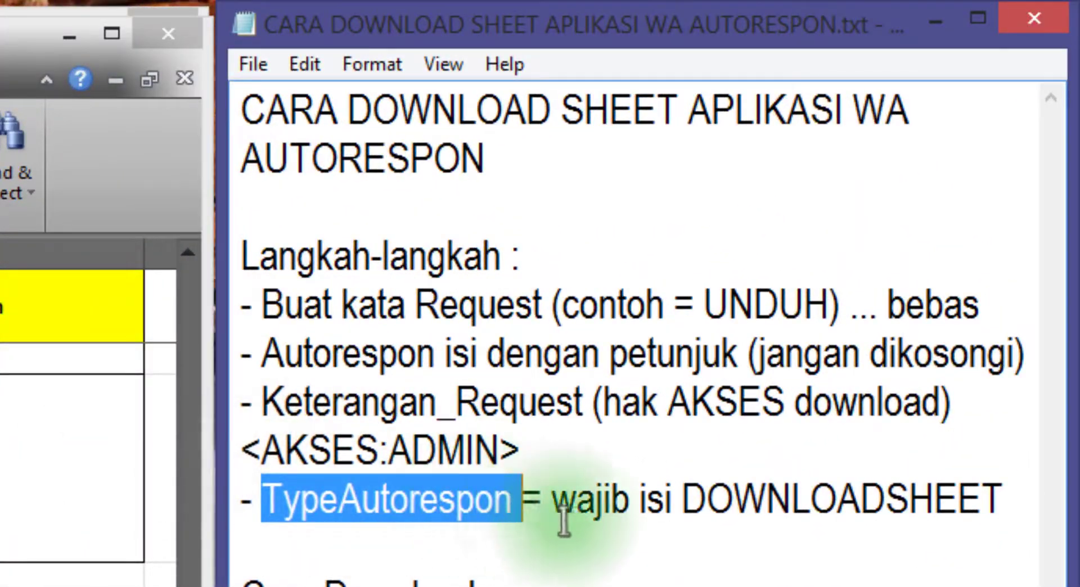
left_click(688, 498)
left_click_drag(688, 498, 1006, 504)
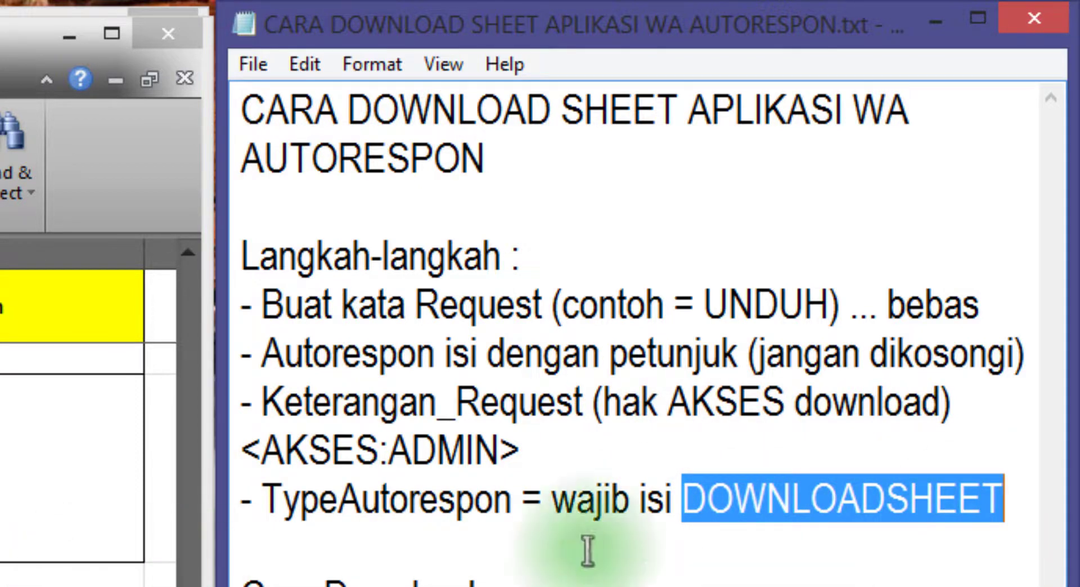
Copy the existing DownloadSheet value into D31 and confirm it from the validation dropdown.
left_click(145, 565)
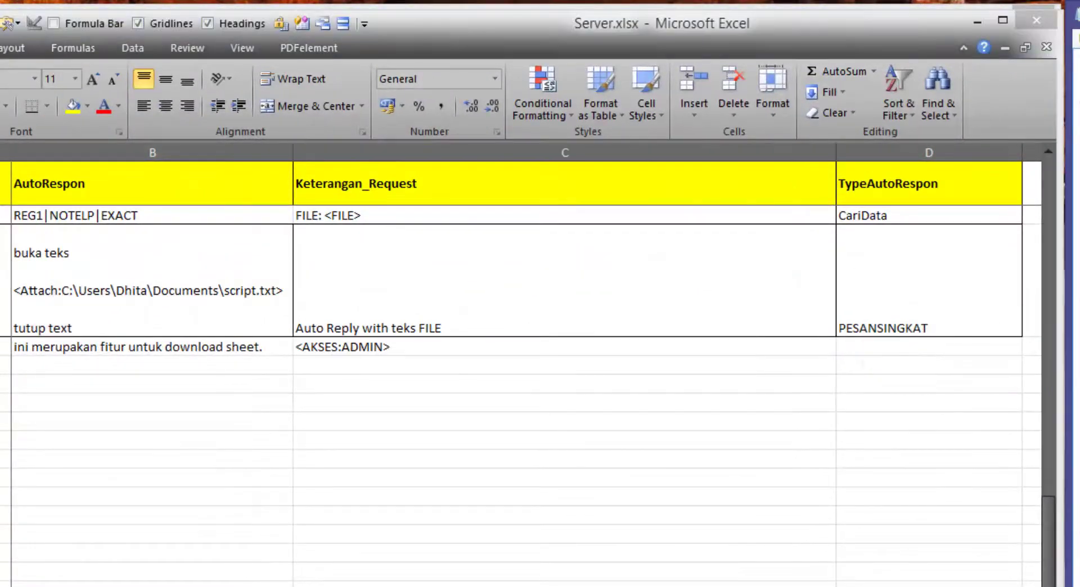
left_click(931, 347)
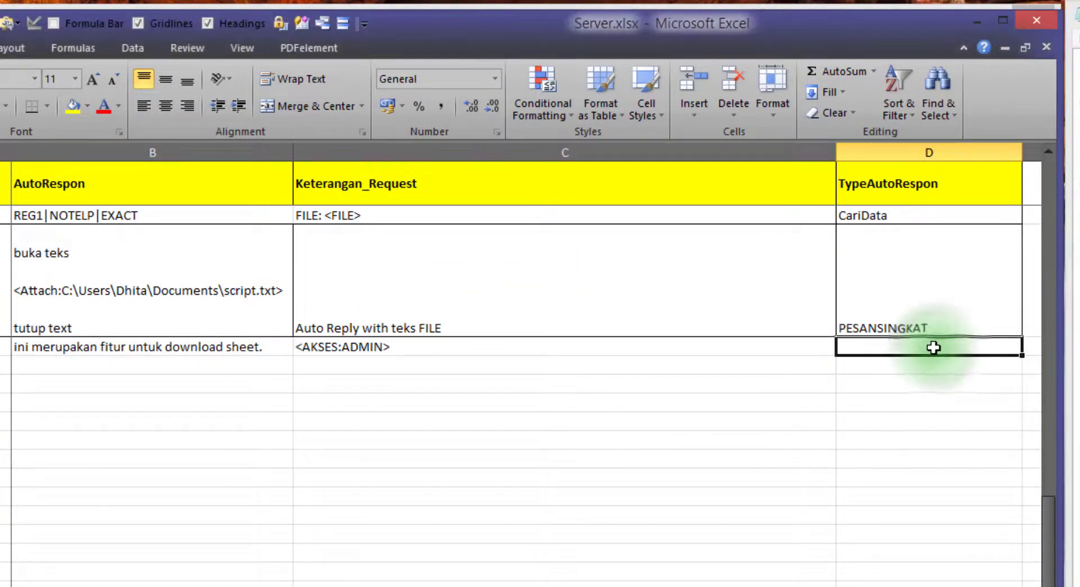
left_click(1006, 330)
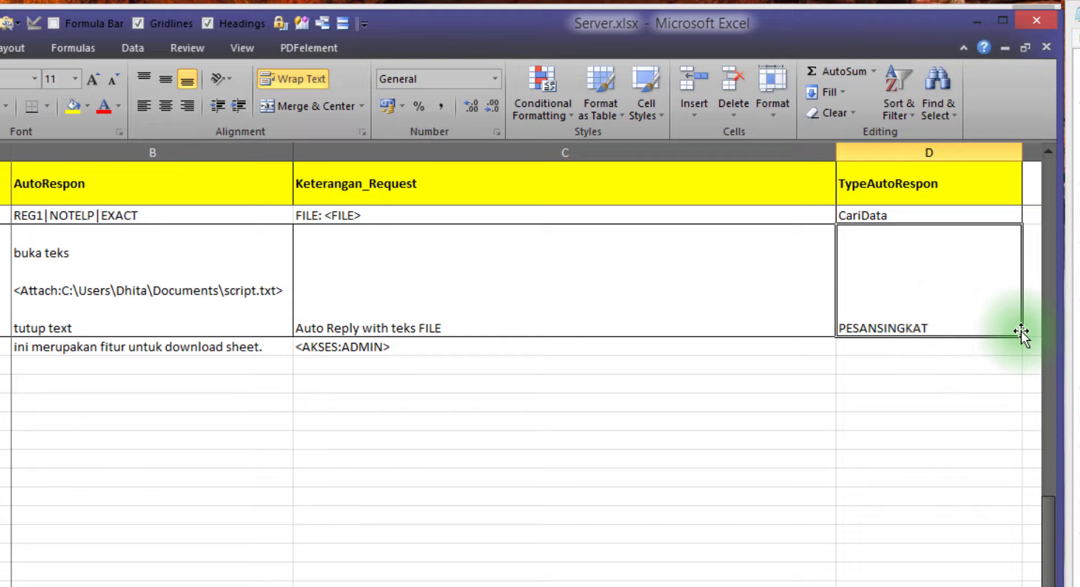
key("Up")
key("Up")
key("ctrl+c")
key("Down")
key("Down")
key("Down")
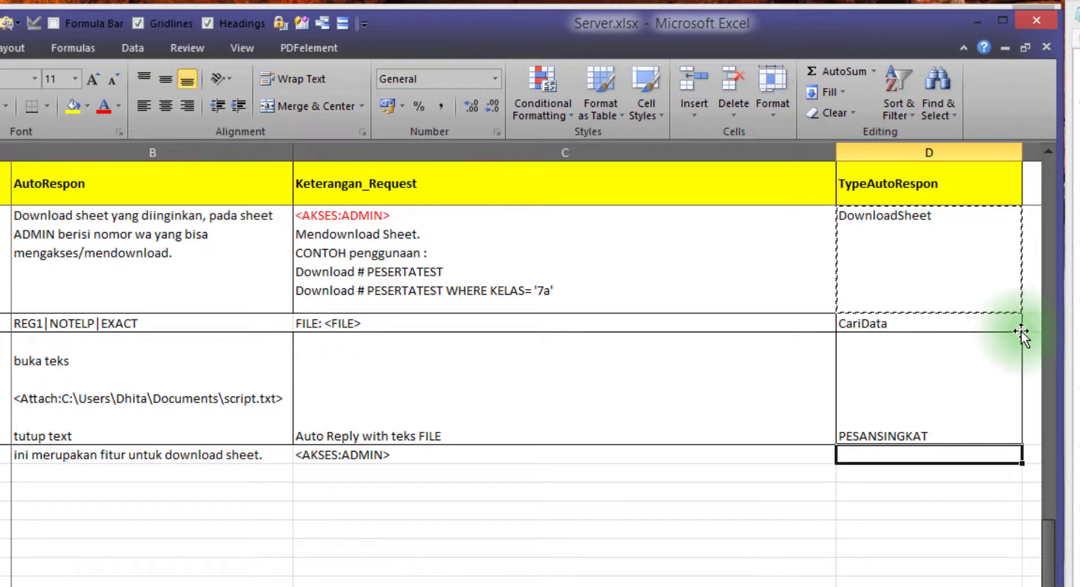
key("Return")
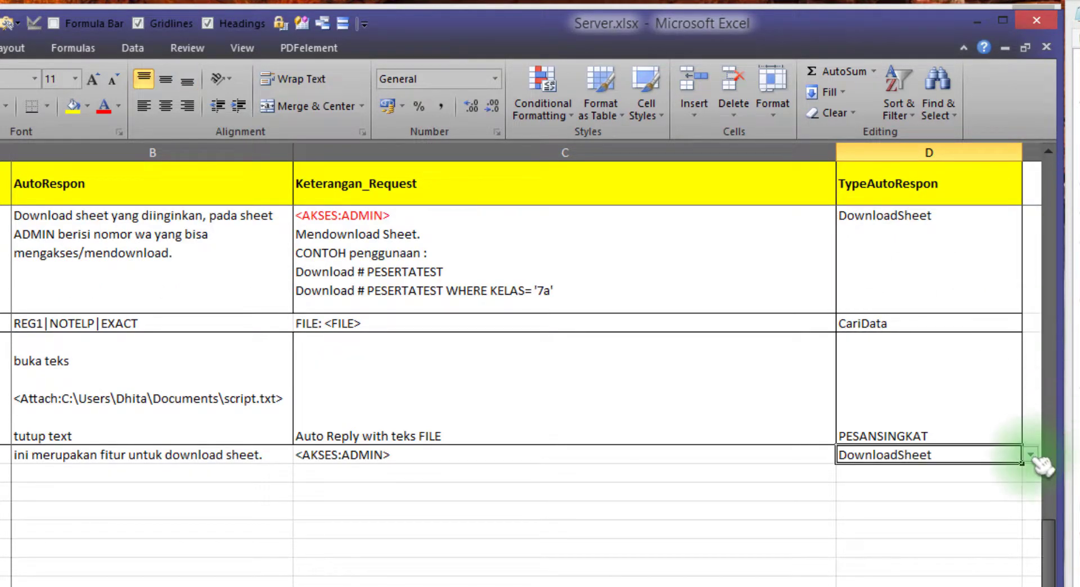
left_click(1031, 455)
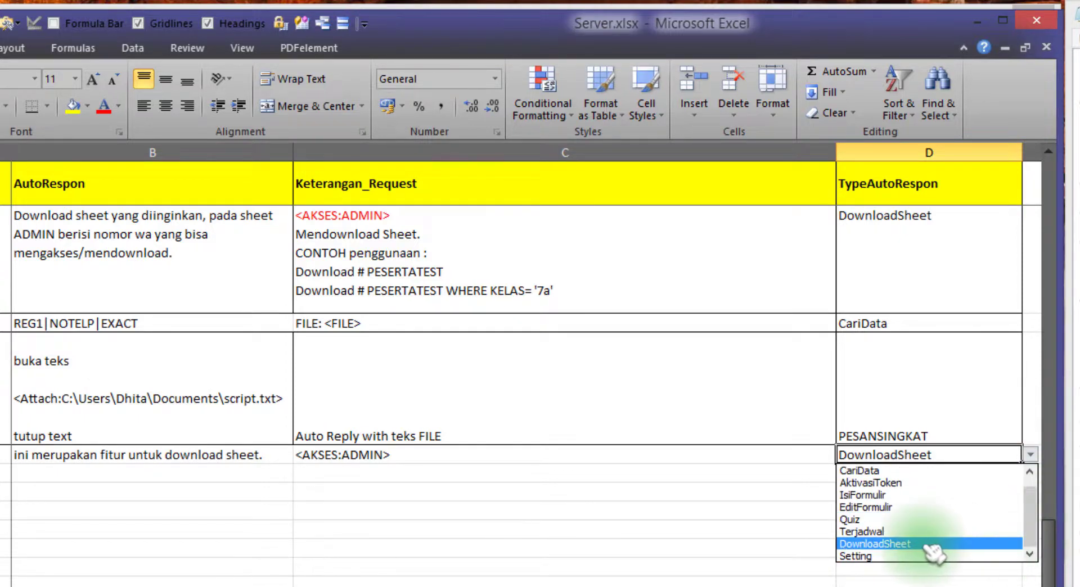
left_click(929, 544)
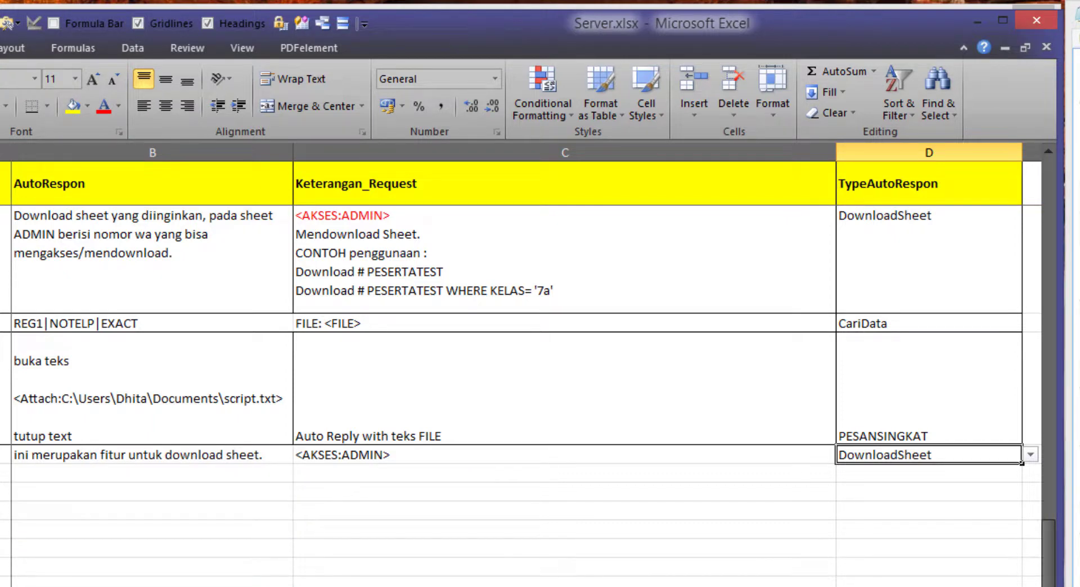
left_click(933, 490)
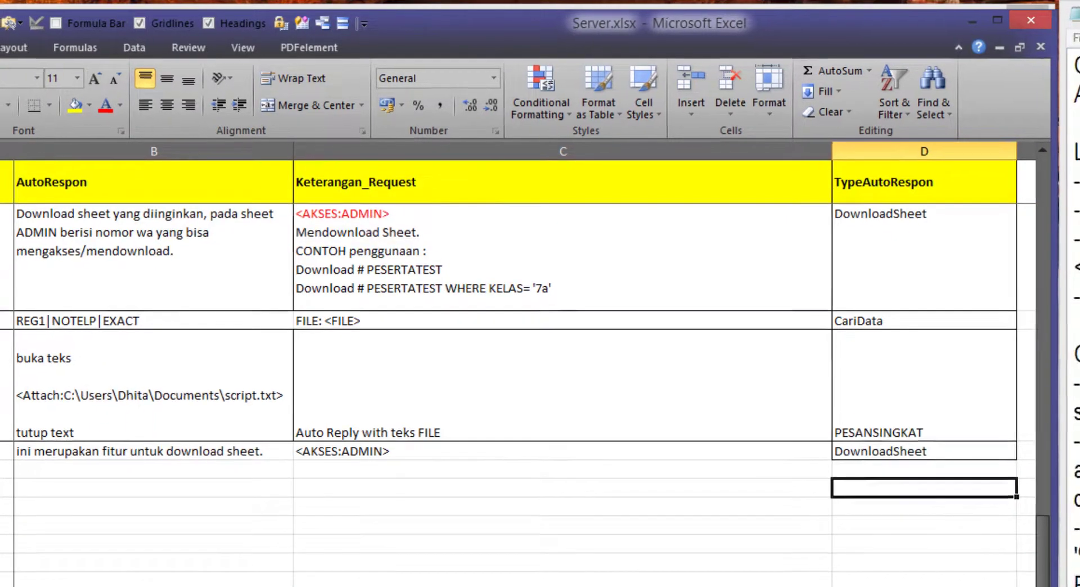
Fill A31:D31 yellow and check each cell of the UNDUH row.
left_click_drag(56, 272, 676, 272)
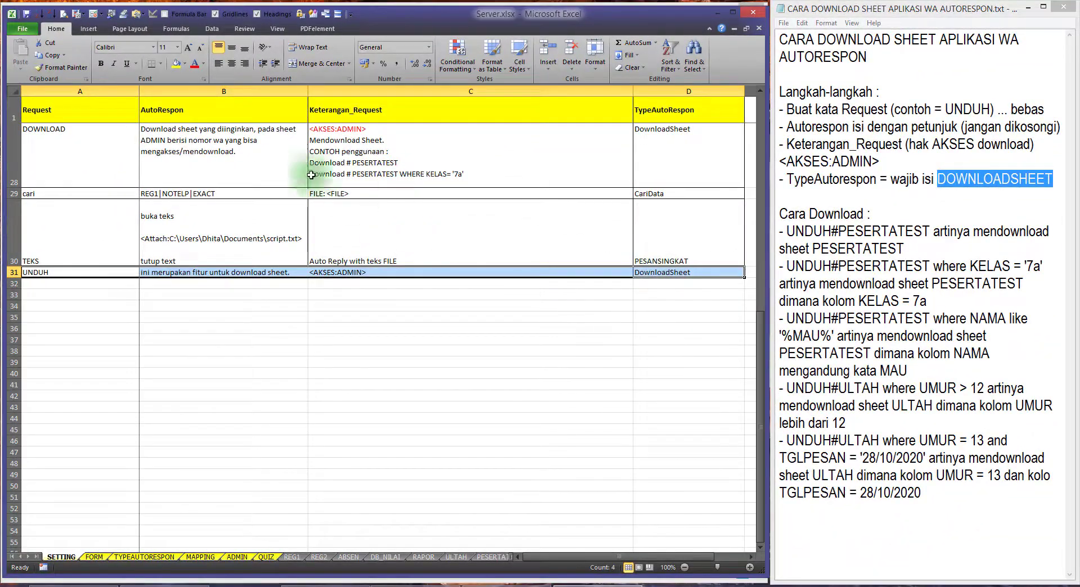
left_click(178, 64)
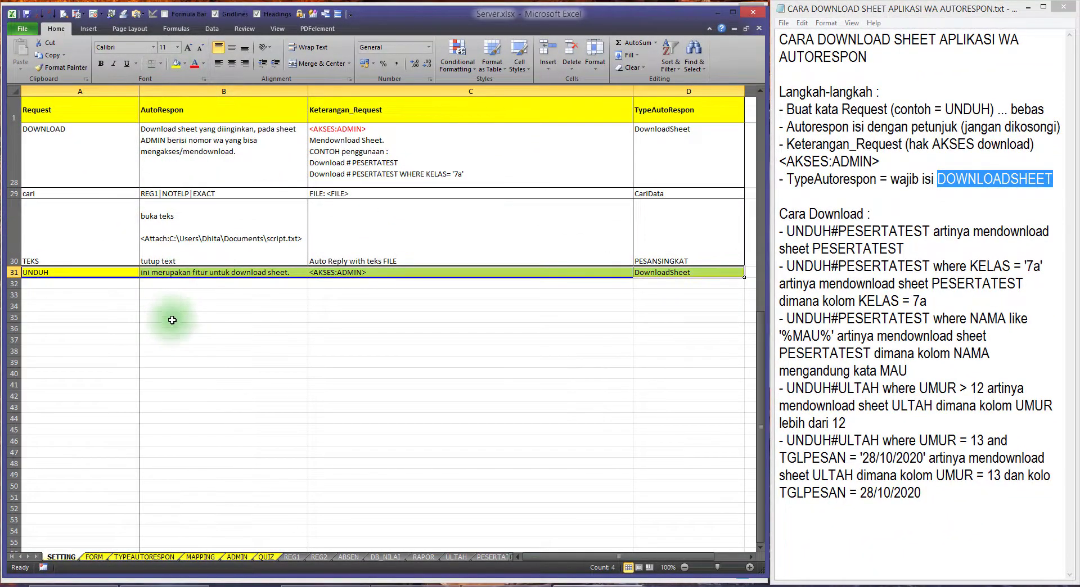
left_click(129, 306)
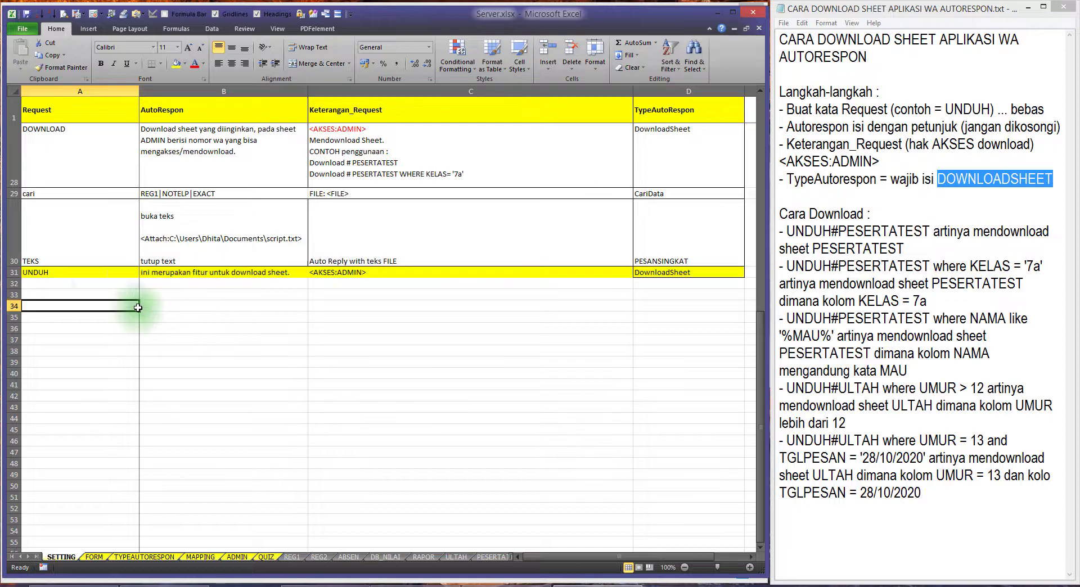
left_click(194, 273)
left_click(364, 274)
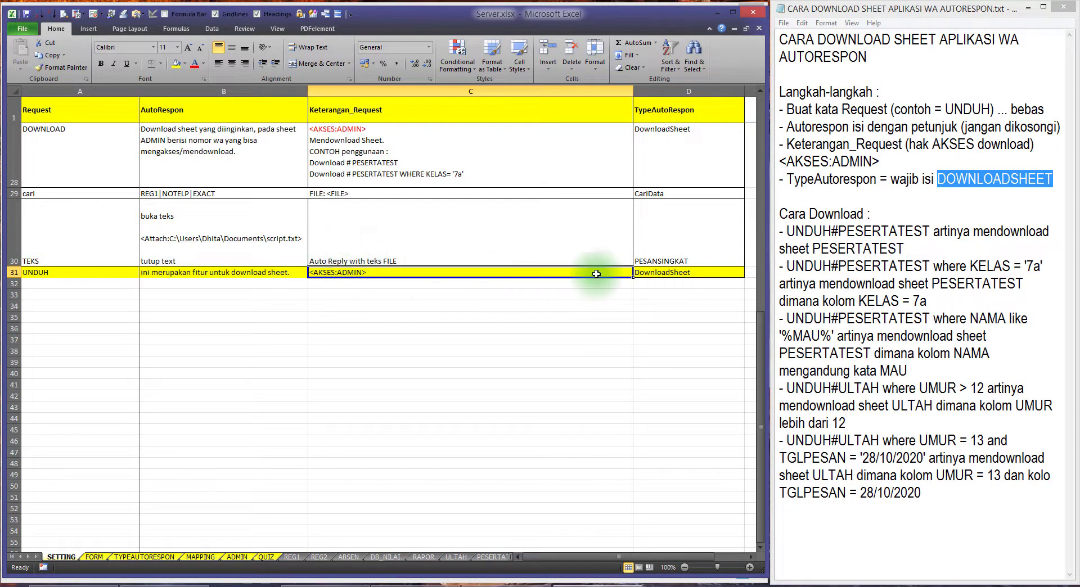
left_click(668, 272)
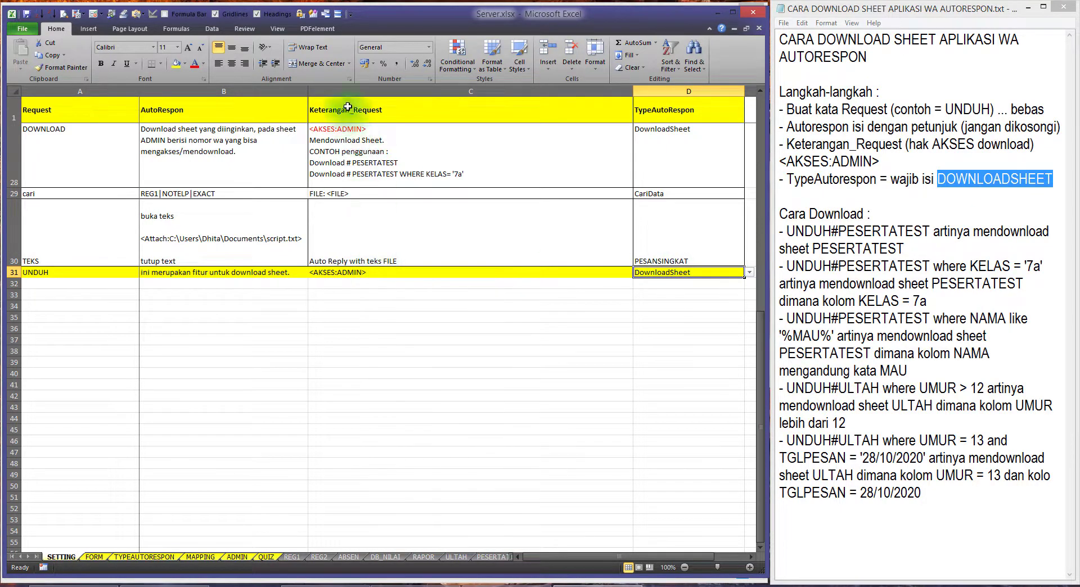
Test editing the Keterangan_Request in C31, keeping <AKSES:ADMIN> as its value.
left_click(446, 274)
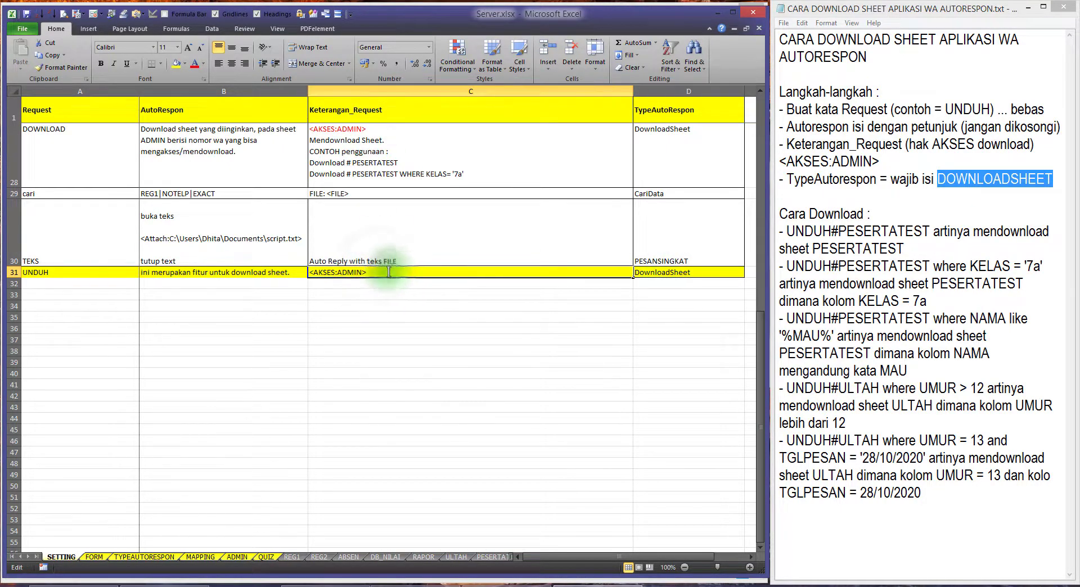
double_click(434, 272)
left_click_drag(434, 273, 285, 266)
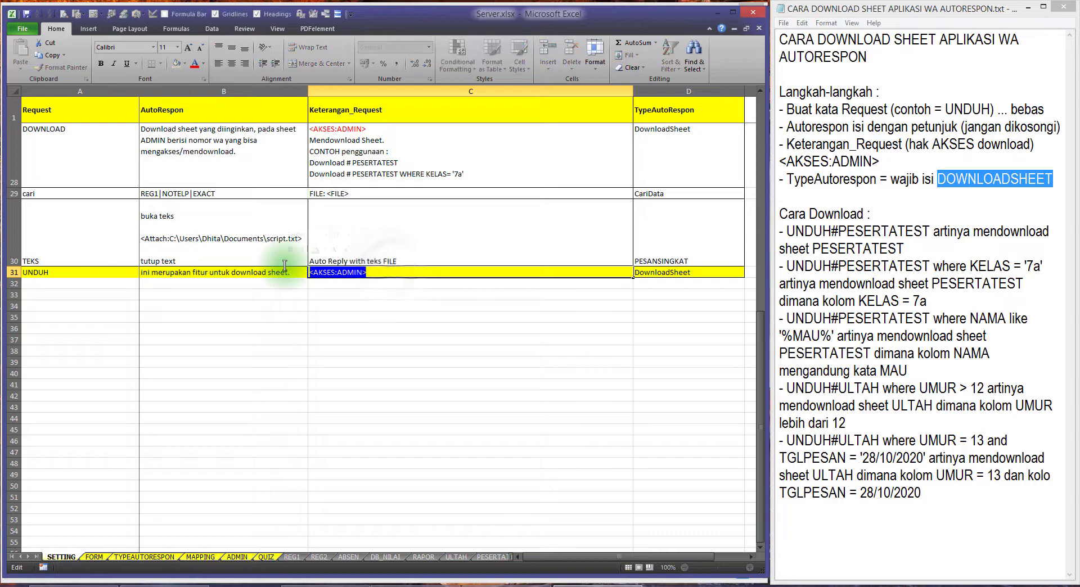
left_click(344, 275)
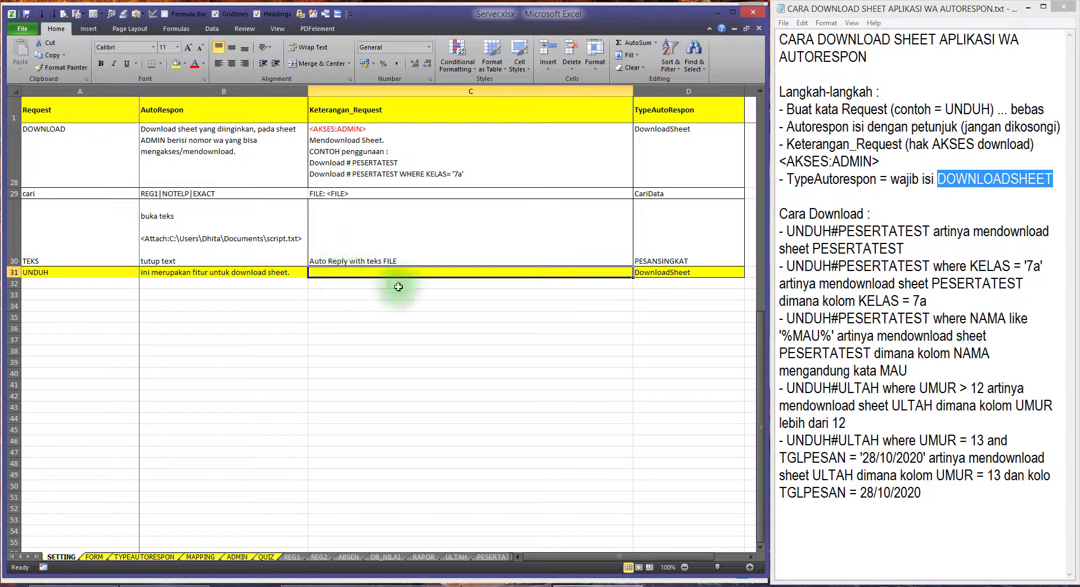
type("a")
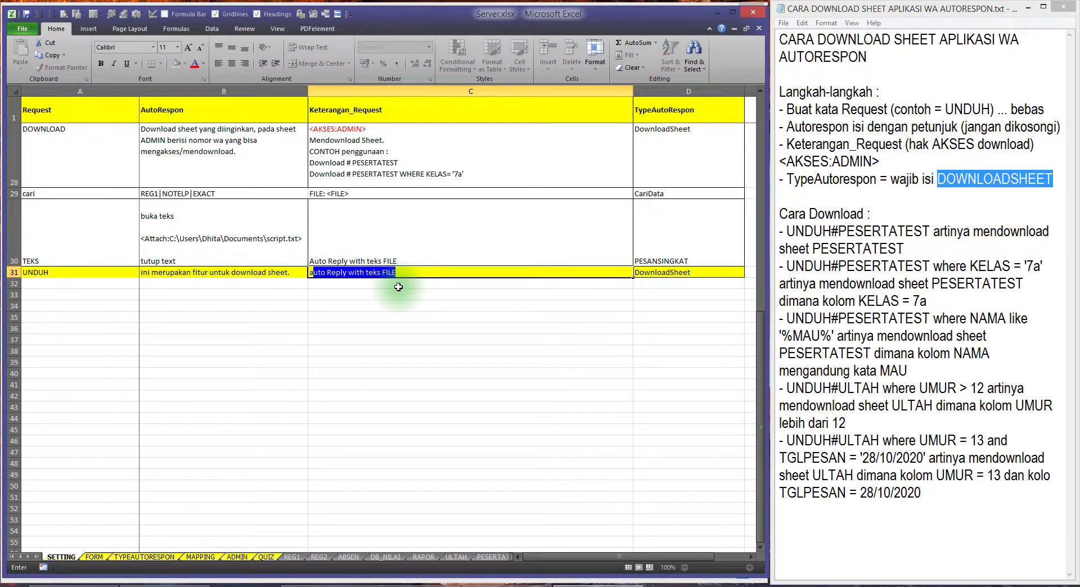
key("ctrl+Return")
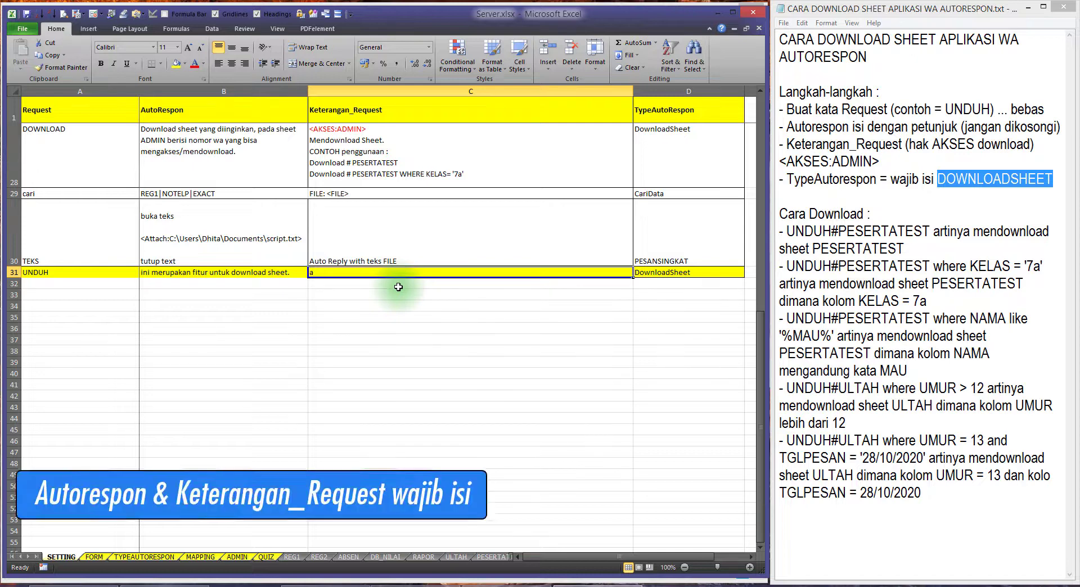
left_click(299, 272)
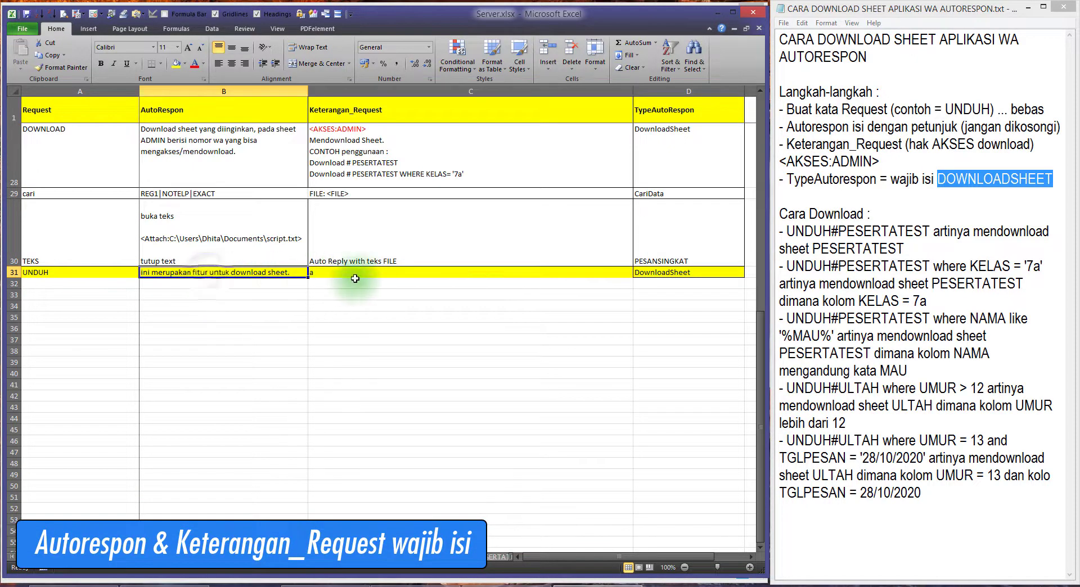
left_click(363, 273)
type("<AKSES:ADMIN>")
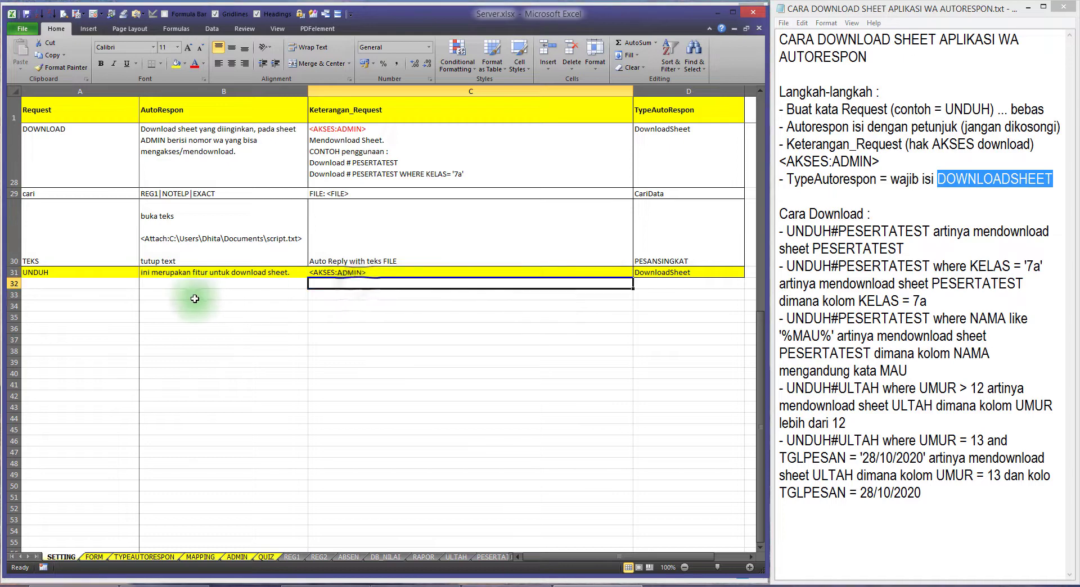
left_click(169, 284)
left_click(95, 284)
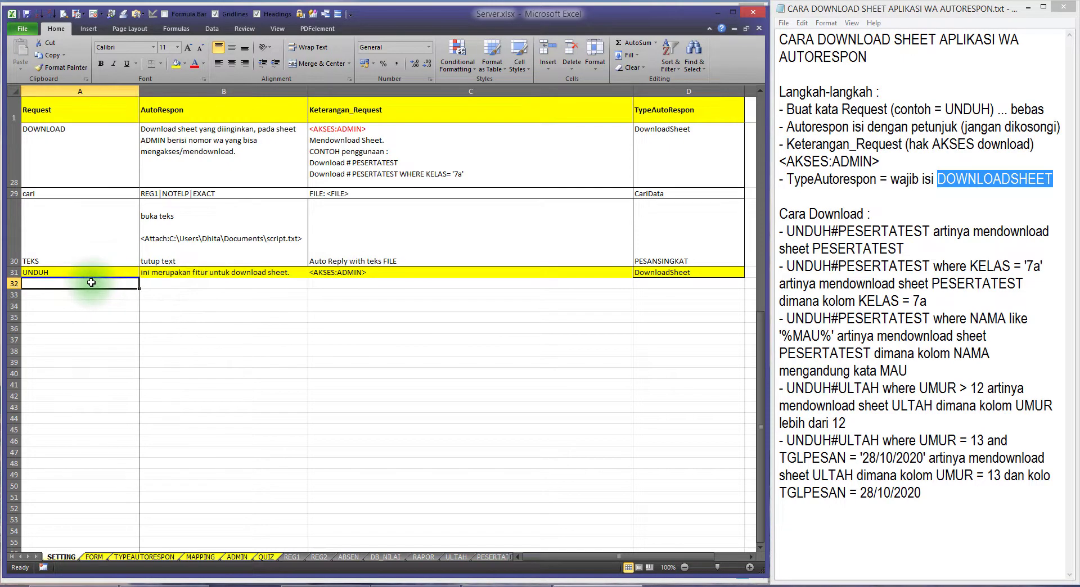
Close Excel and run ExcelToWhatsAppC05t3.exe from C05 to connect to WhatsApp Web.
left_click(23, 29)
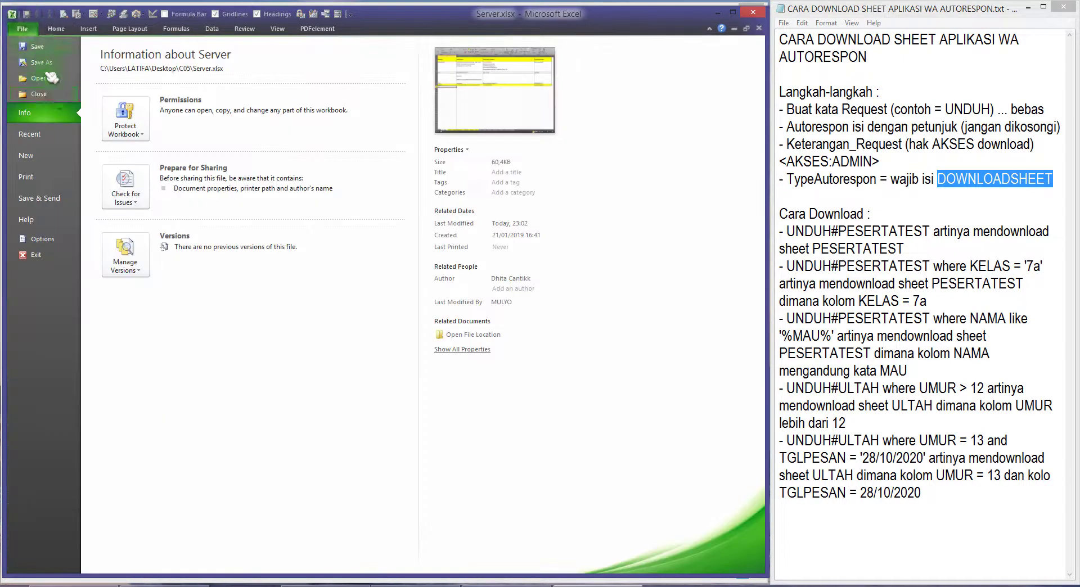
left_click(39, 49)
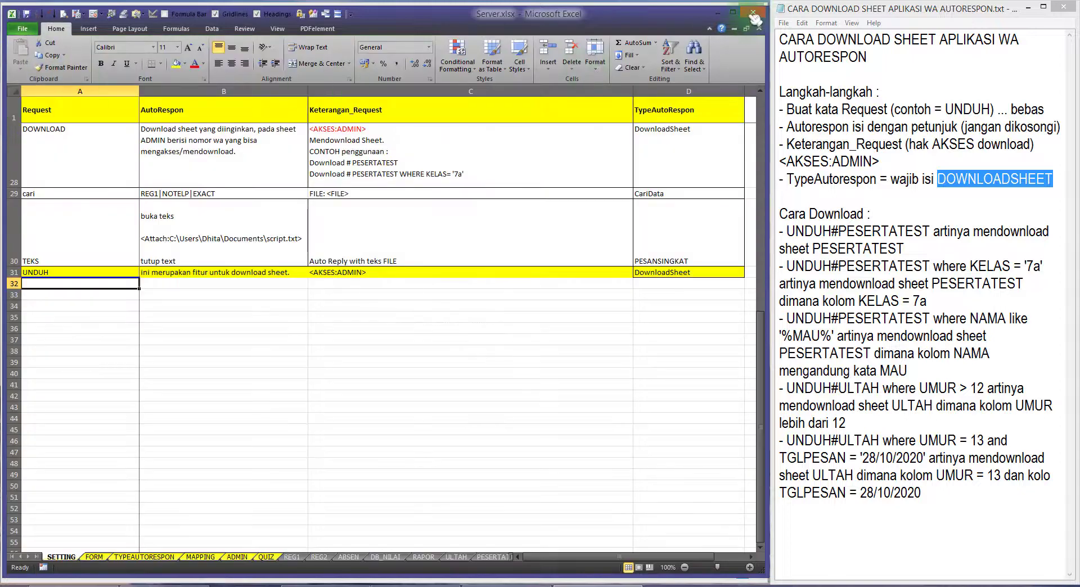
left_click(753, 13)
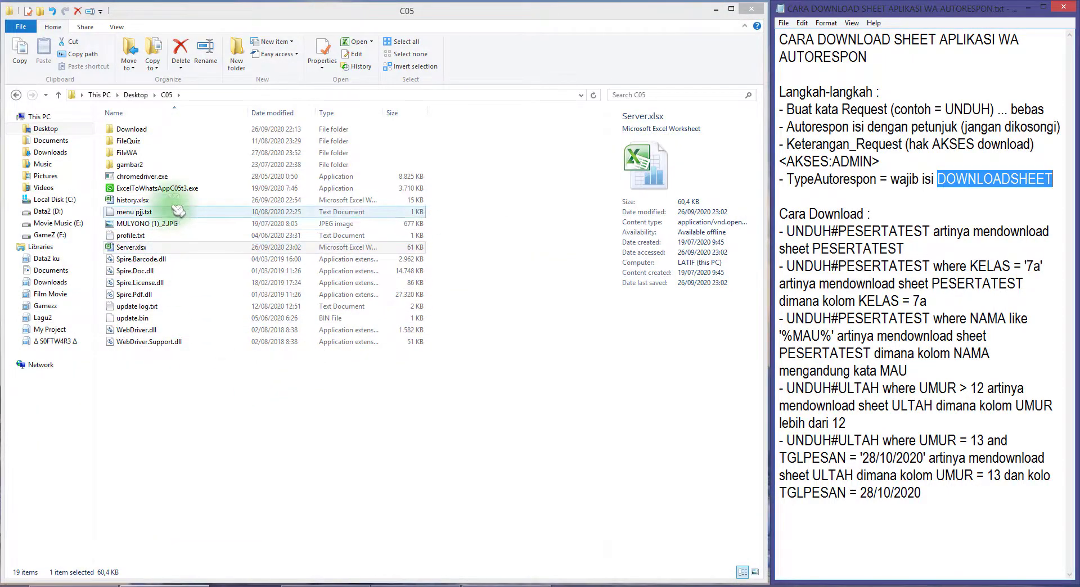
double_click(172, 191)
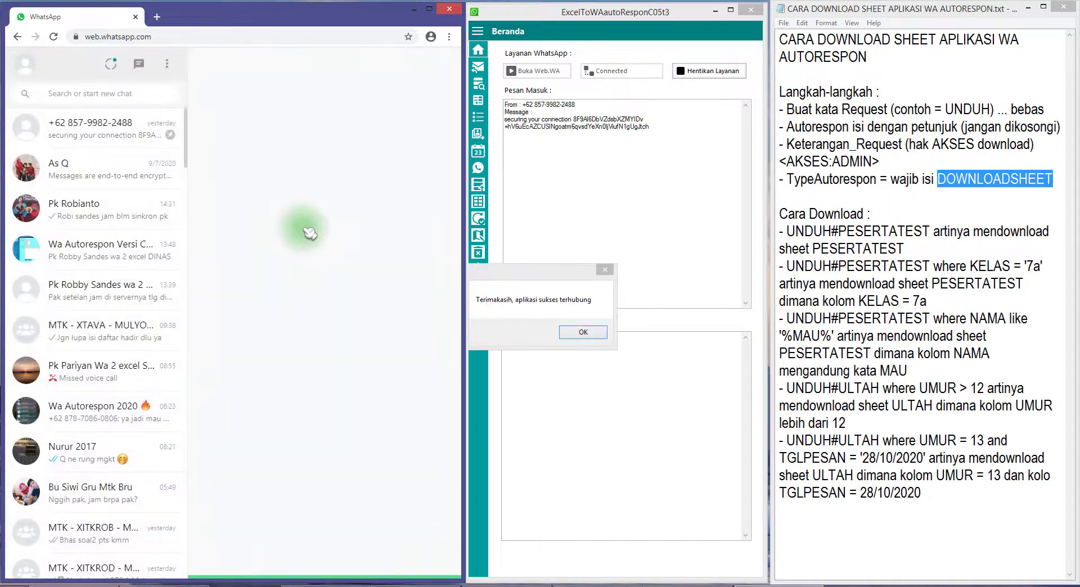
Dismiss the 'aplikasi sukses terhubung' message and open the Tabel Data page showing the SETTING table.
left_click(584, 333)
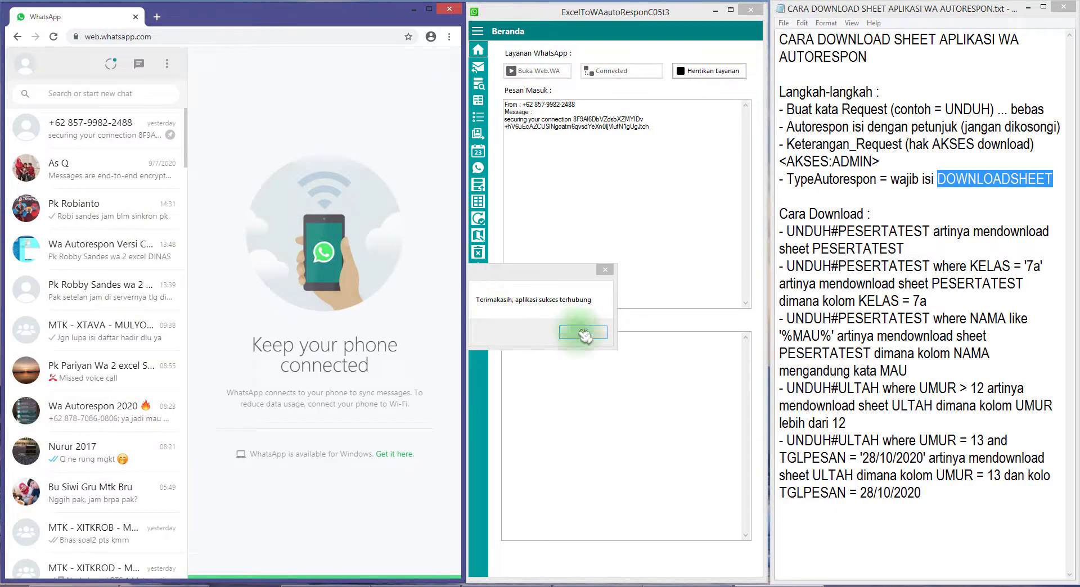
left_click(584, 335)
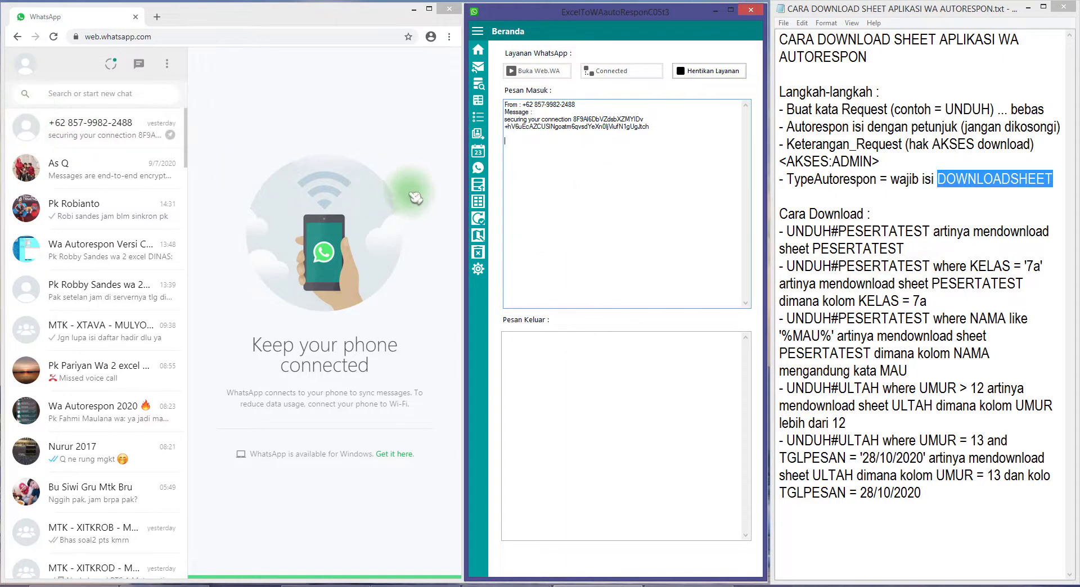
left_click(577, 168)
left_click(834, 197)
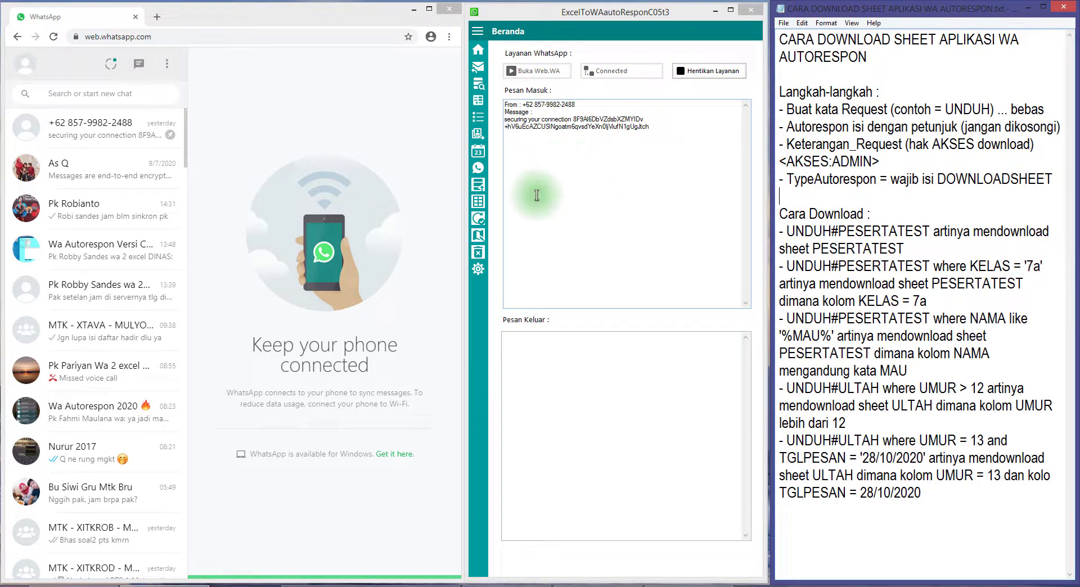
left_click(479, 202)
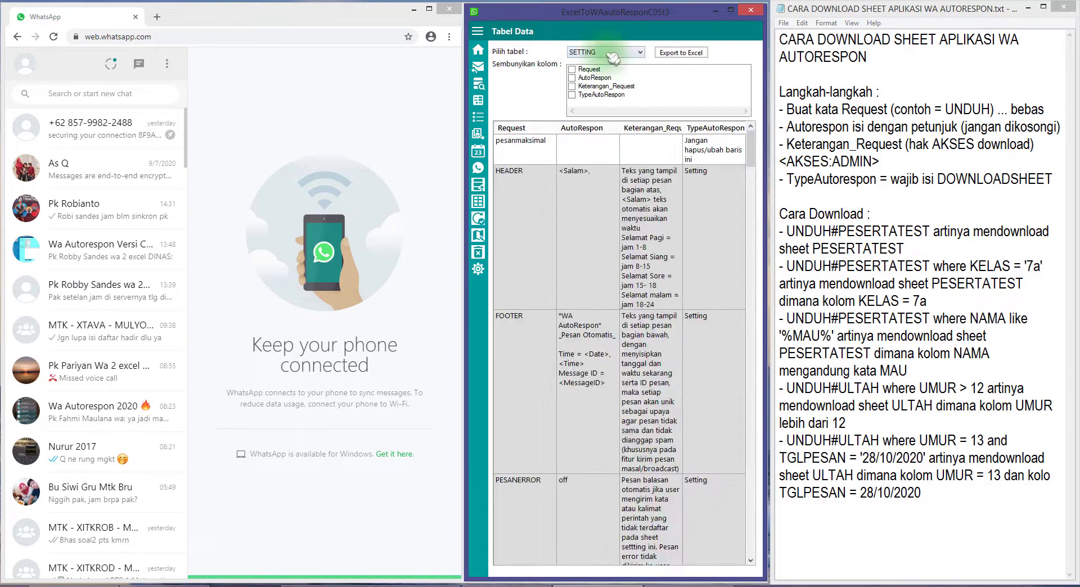
Load the PESERTATEST table with its NIS, NAMA, KELAS and TOKEN columns on Tabel Data.
left_click(611, 55)
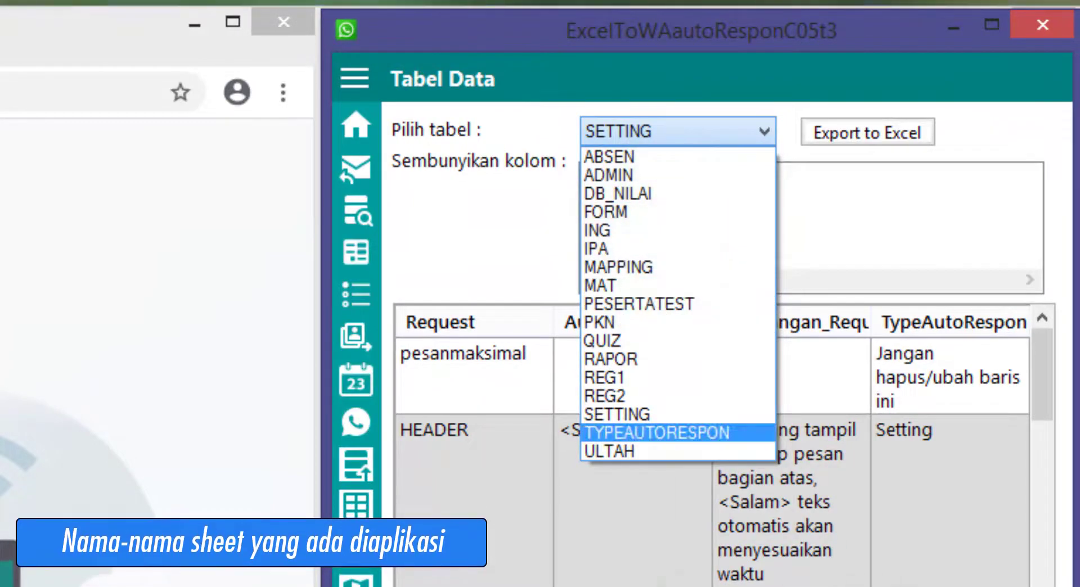
left_click(619, 415)
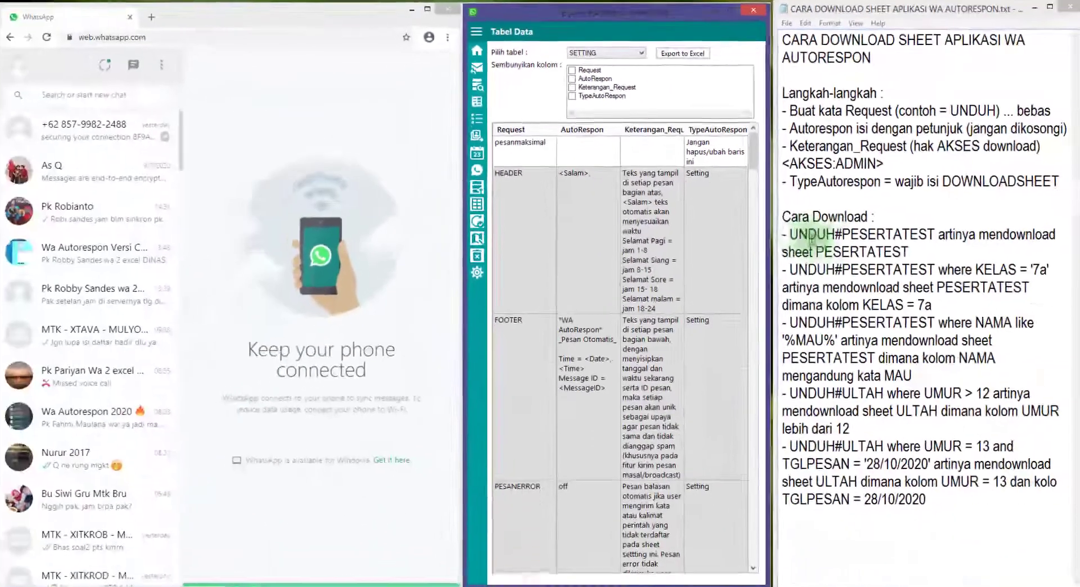
key("alt+Tab")
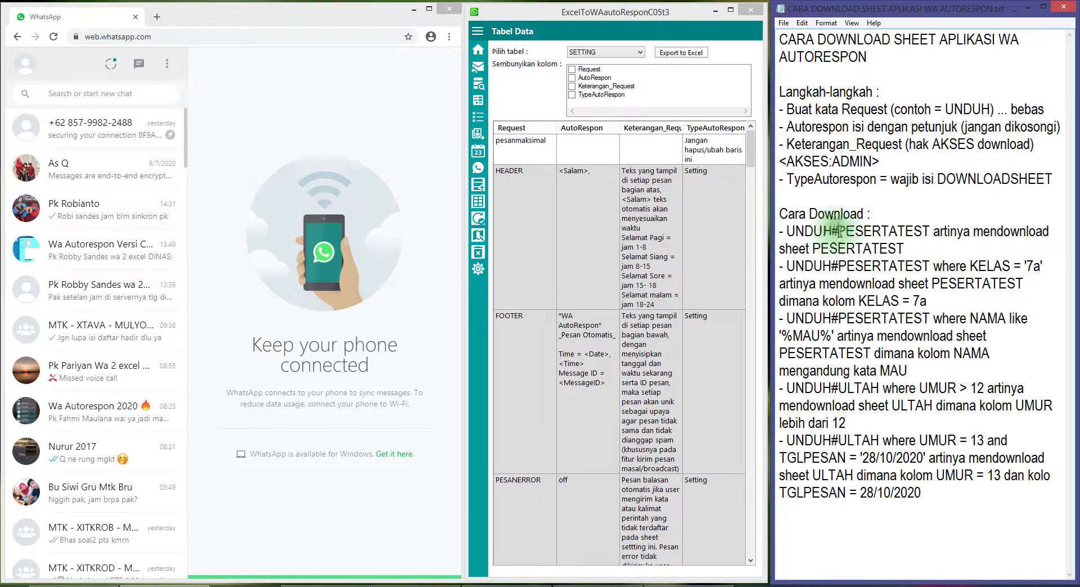
left_click_drag(840, 231, 934, 232)
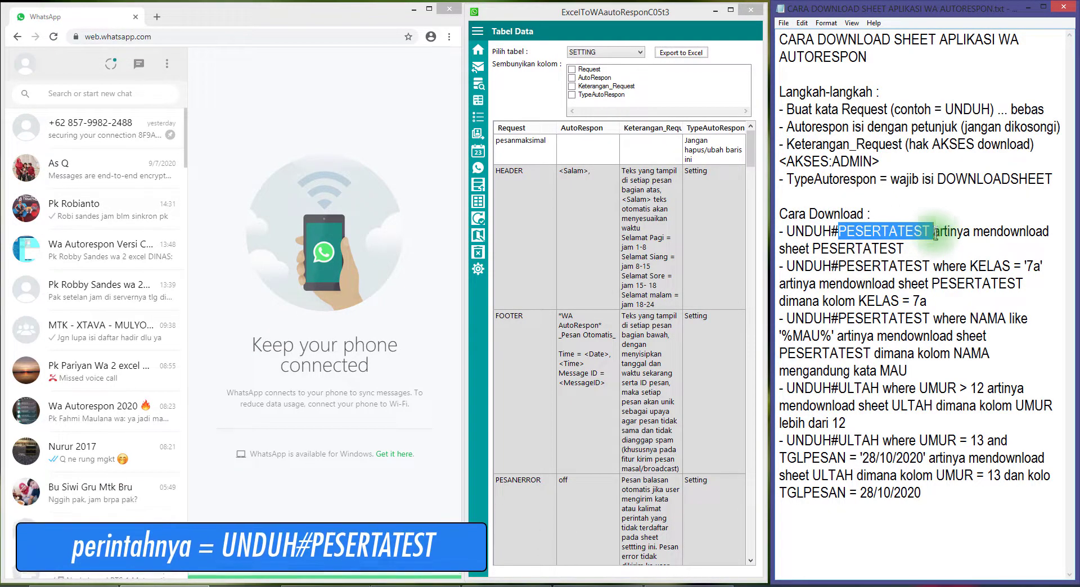
left_click(936, 236)
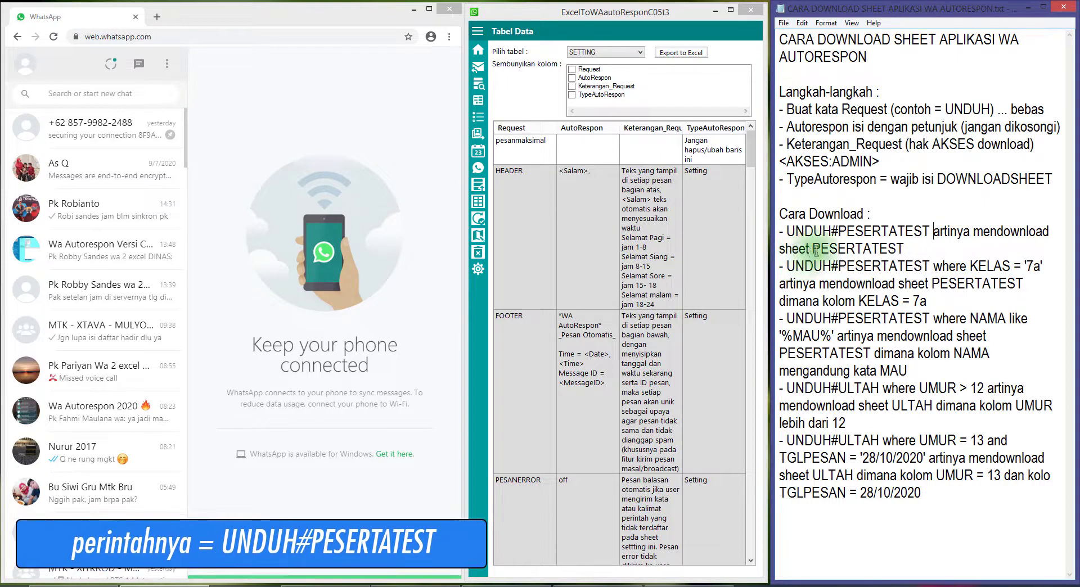
left_click(603, 53)
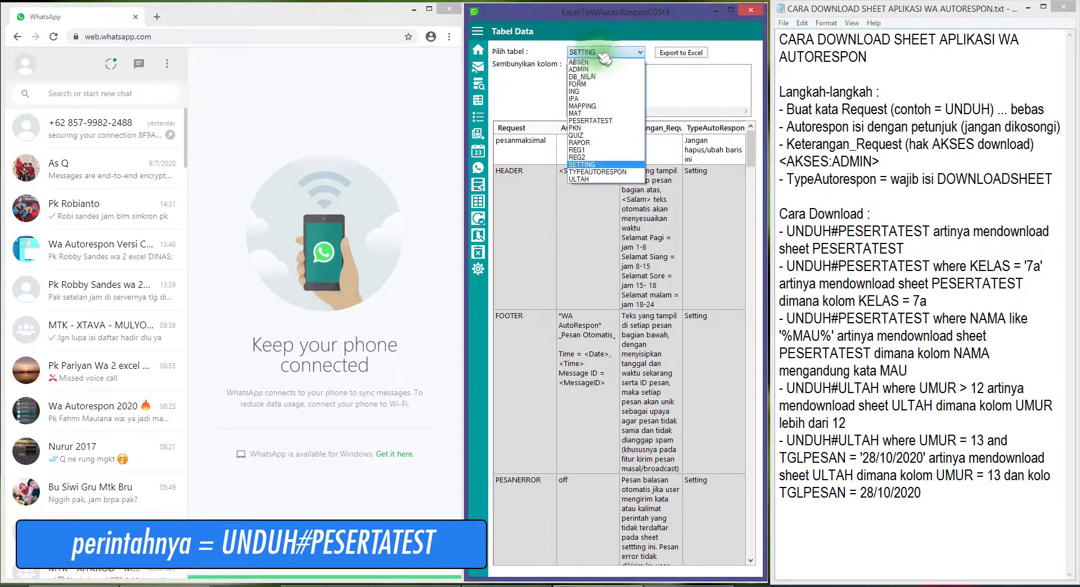
left_click(612, 121)
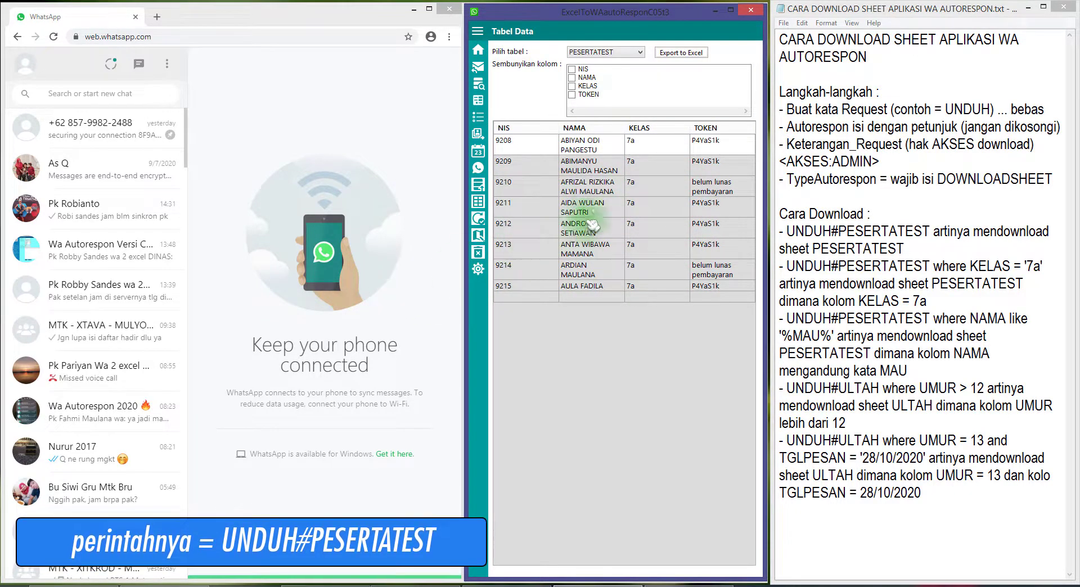
Paste the UNDUH#PESERTATEST command into the test chat's WhatsApp message box.
left_click(119, 178)
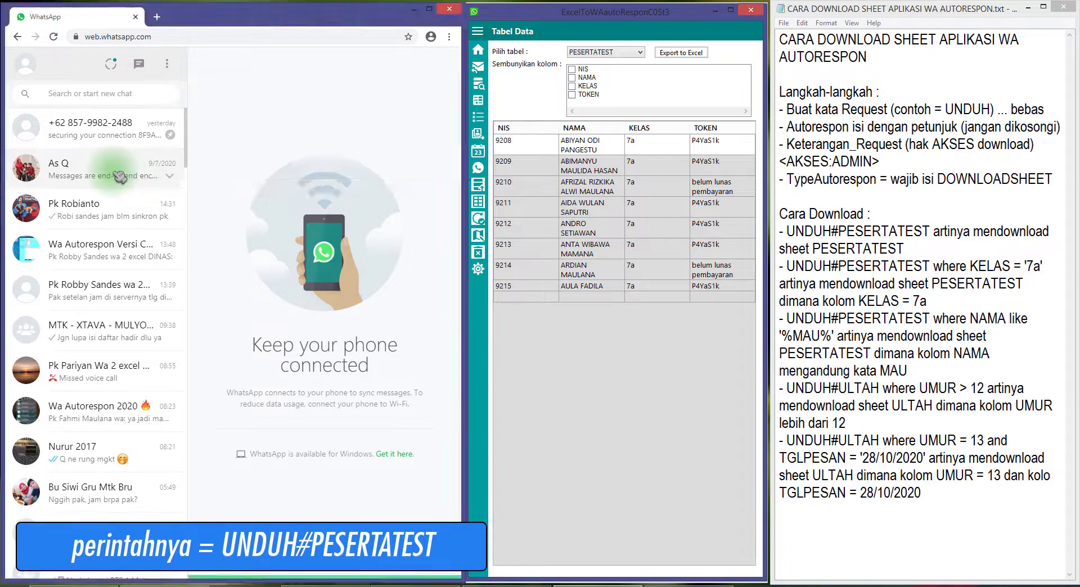
left_click_drag(788, 232, 901, 233)
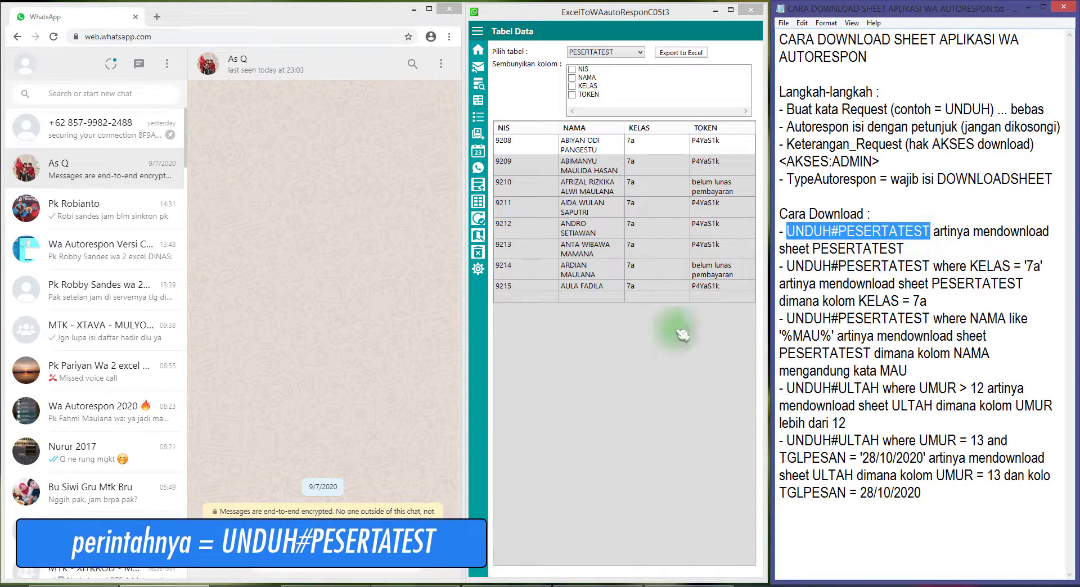
left_click(311, 557)
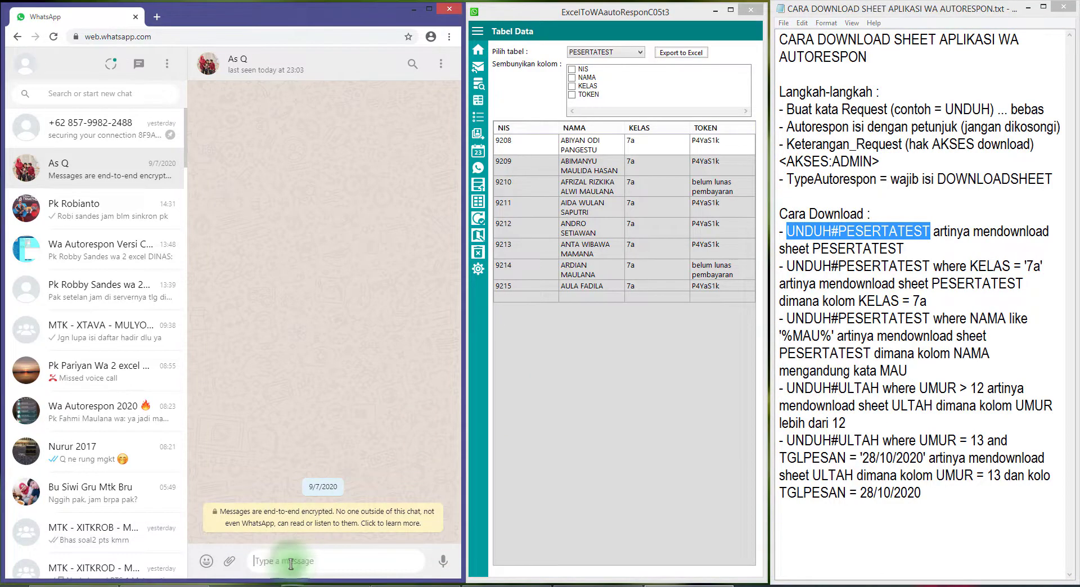
type("UNDUH#PESERTATEST")
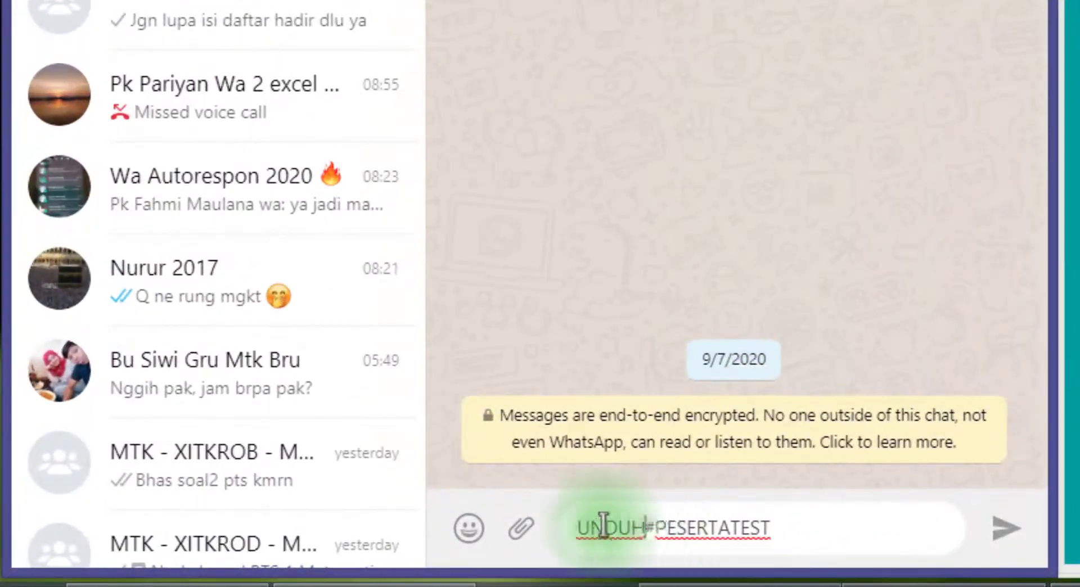
double_click(276, 562)
left_click(676, 529)
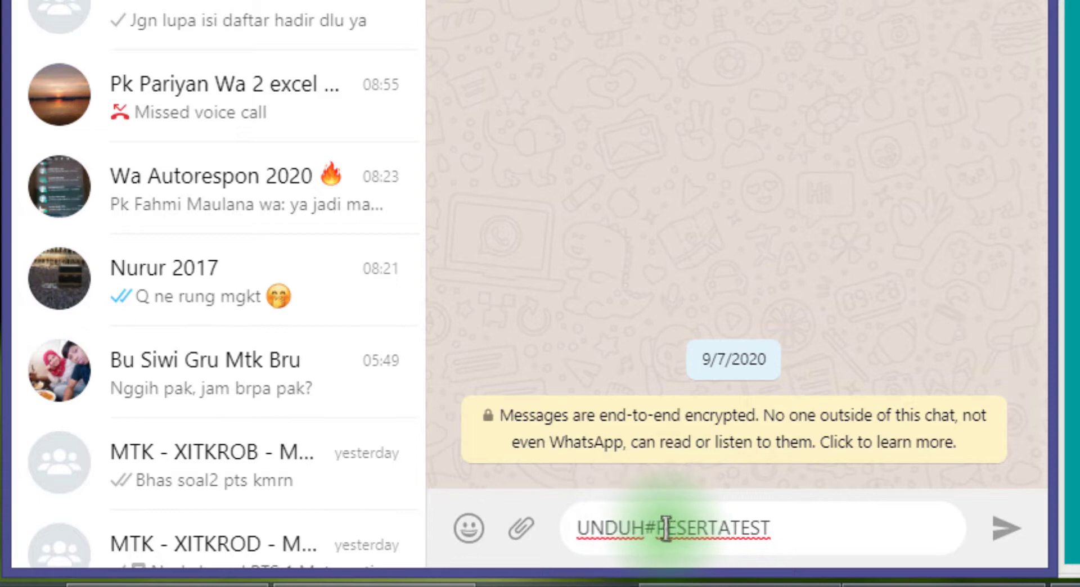
left_click_drag(656, 529, 777, 526)
left_click(808, 526)
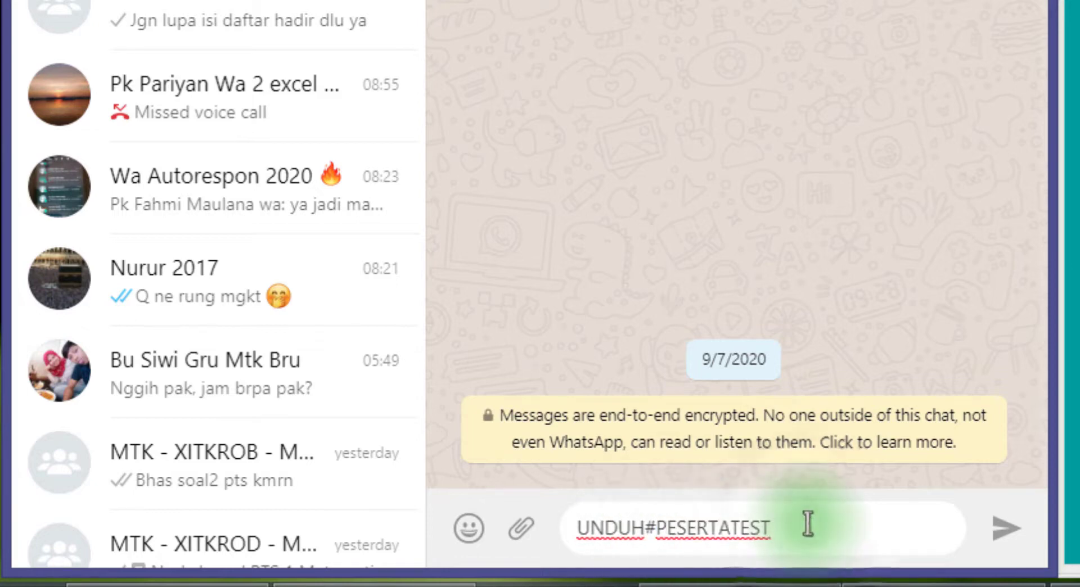
Send the request and check the 'Maaf, Anda tidak memiliki hak akses' auto-reply.
key("Return")
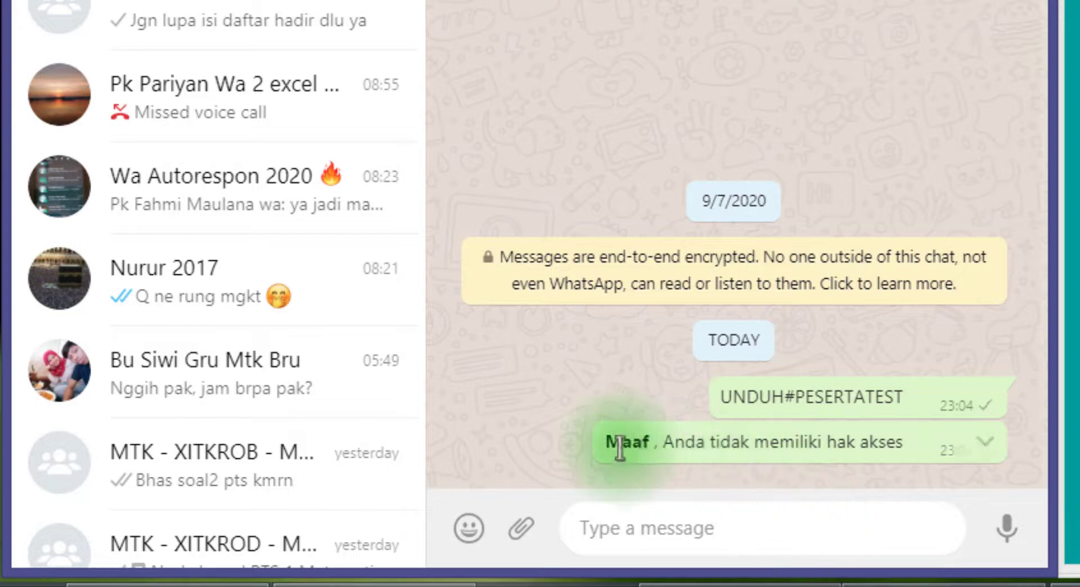
left_click_drag(605, 442, 927, 457)
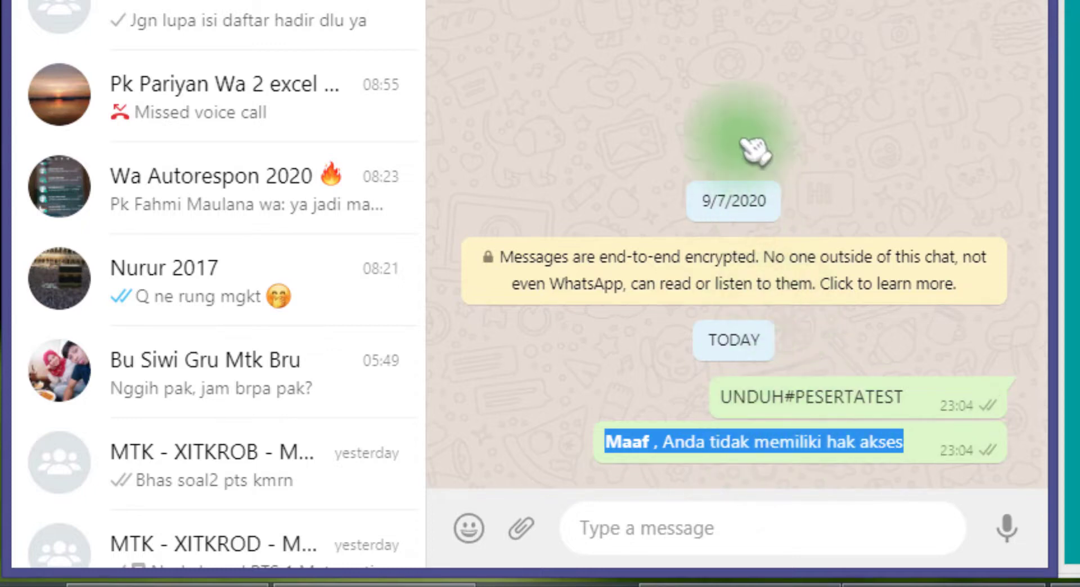
left_click(752, 62)
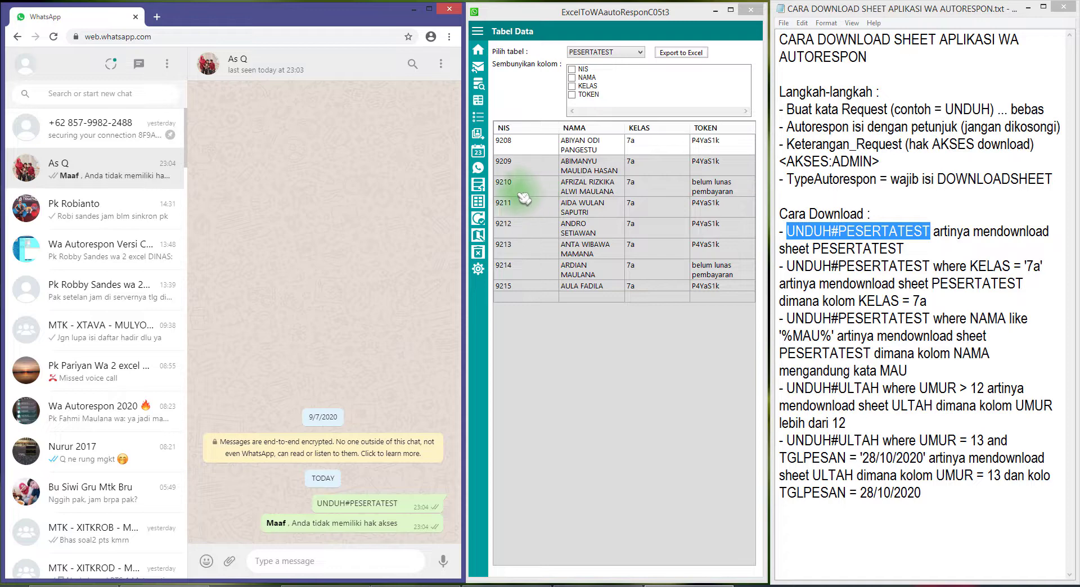
Switch Tabel Data to the ADMIN table and inspect its NOTELP phone number and name entries.
left_click(602, 52)
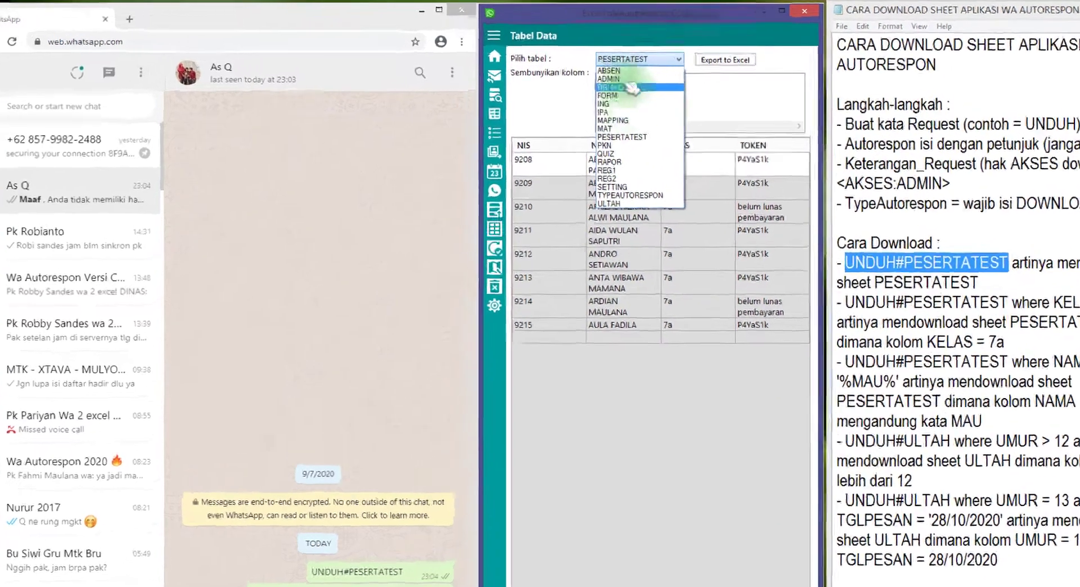
left_click(579, 69)
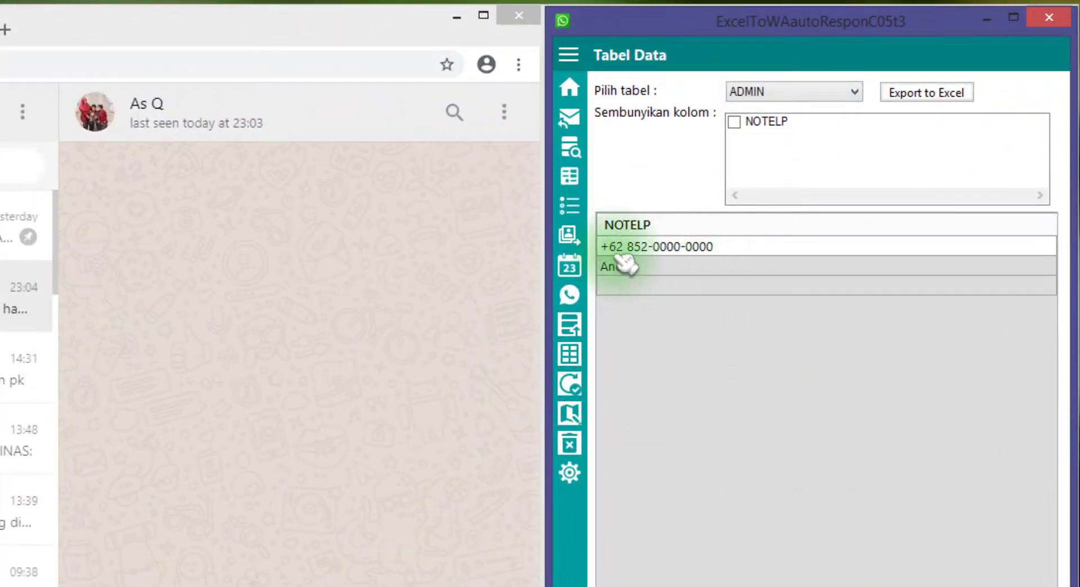
left_click(656, 267)
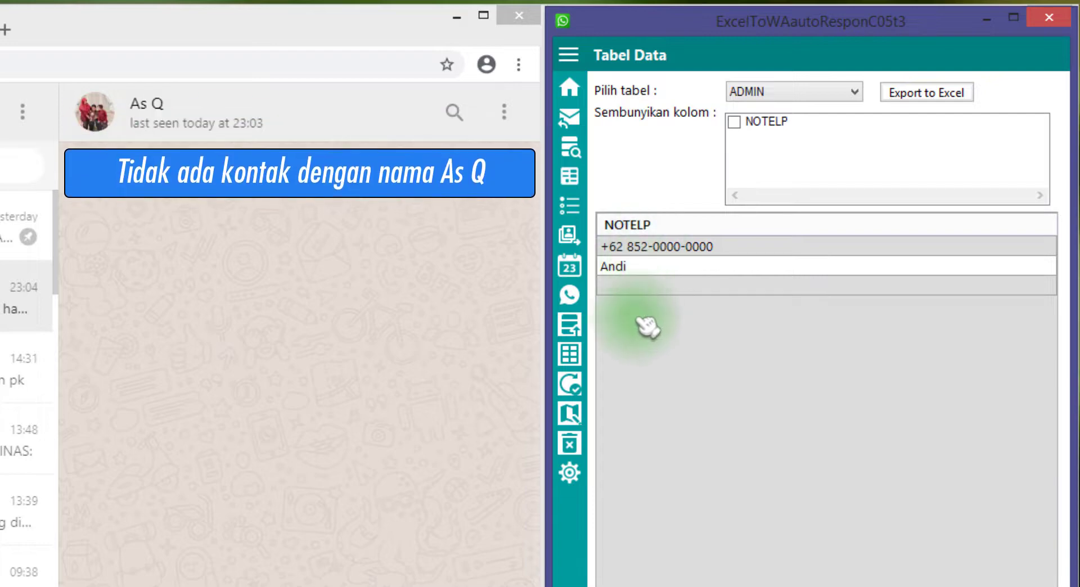
left_click(643, 267)
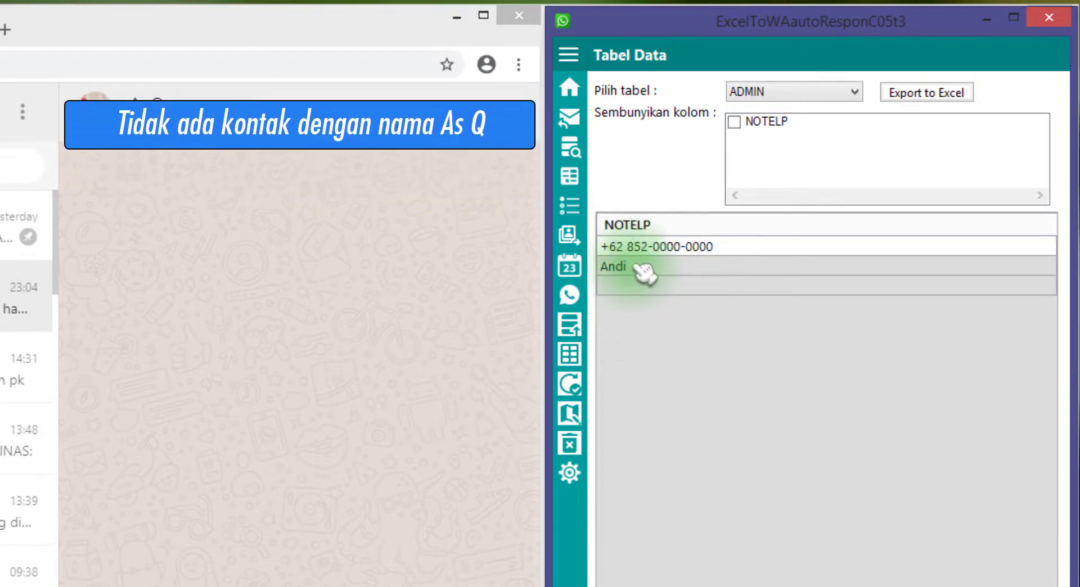
left_click(637, 268)
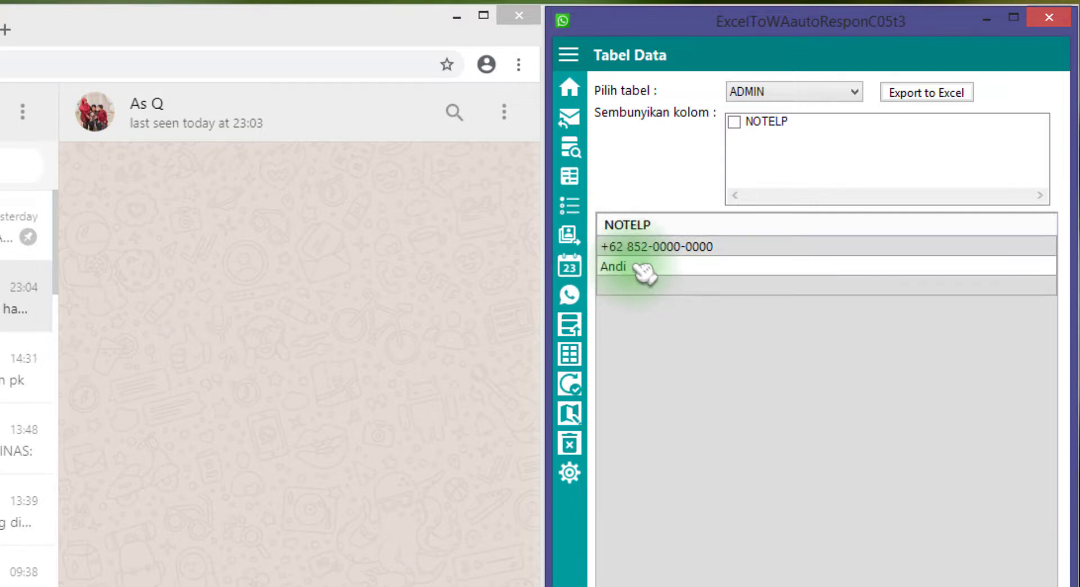
left_click(655, 253)
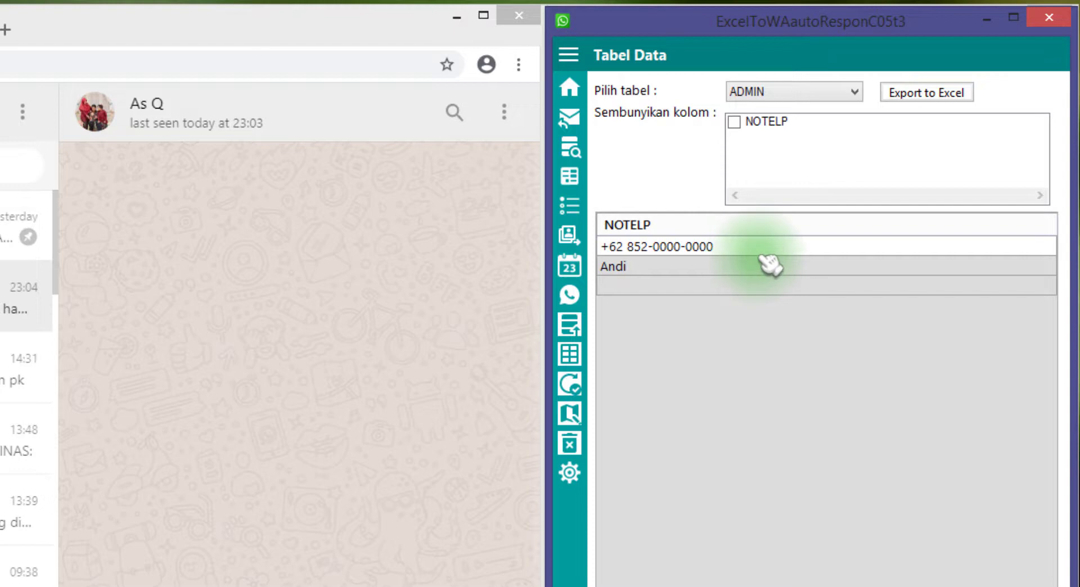
left_click(723, 267)
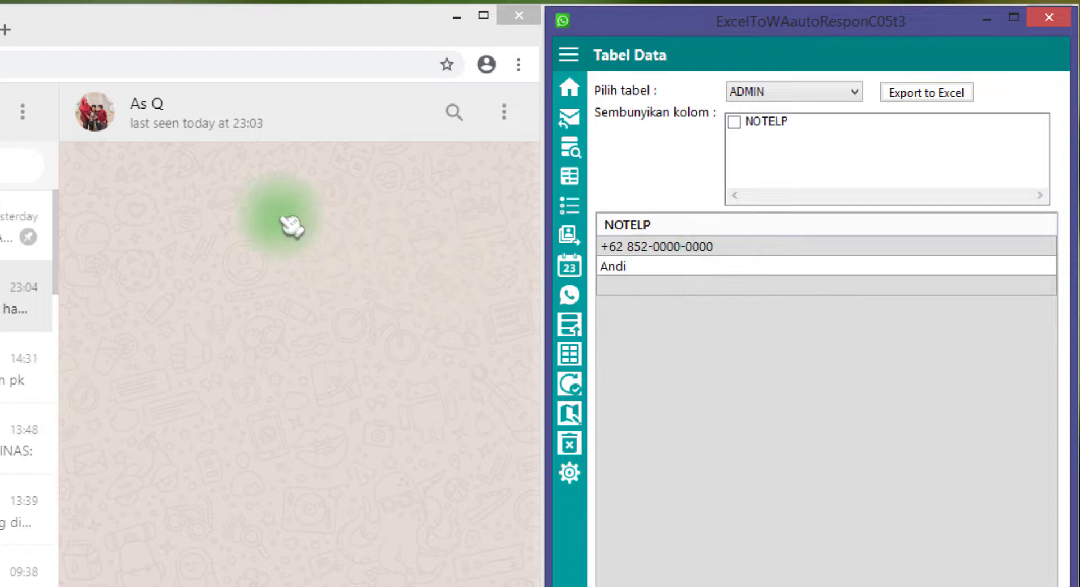
left_click(228, 188)
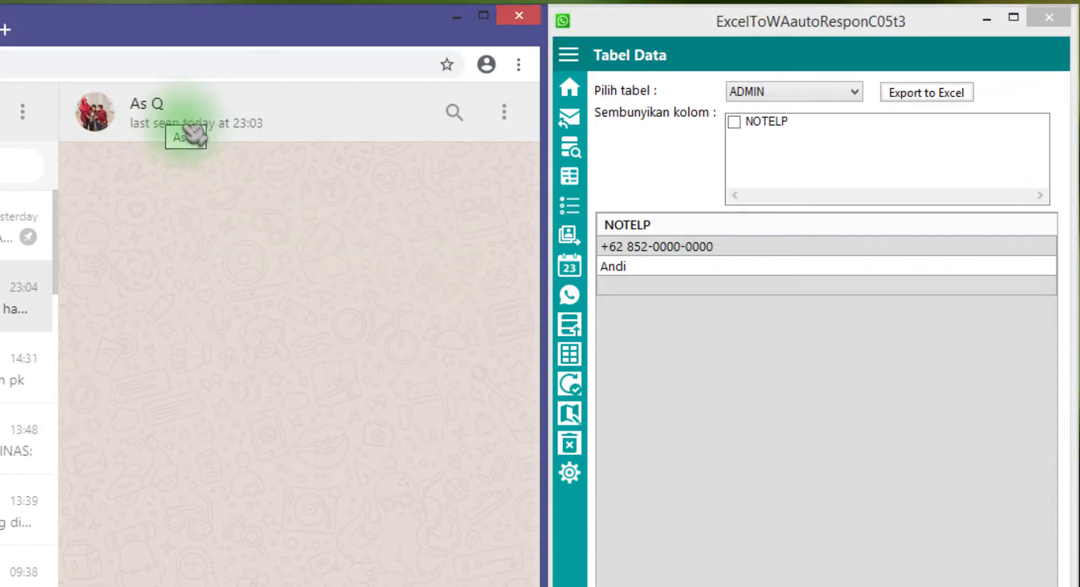
Check the chat contact's display name in Contact info, then close the WhatsApp browser window.
left_click(168, 133)
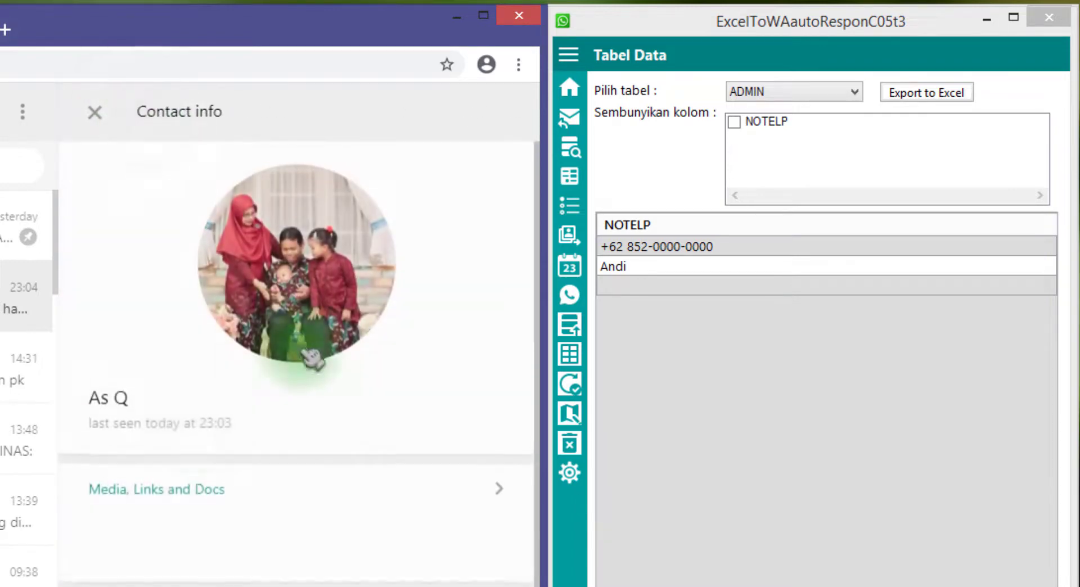
triple_click(121, 402)
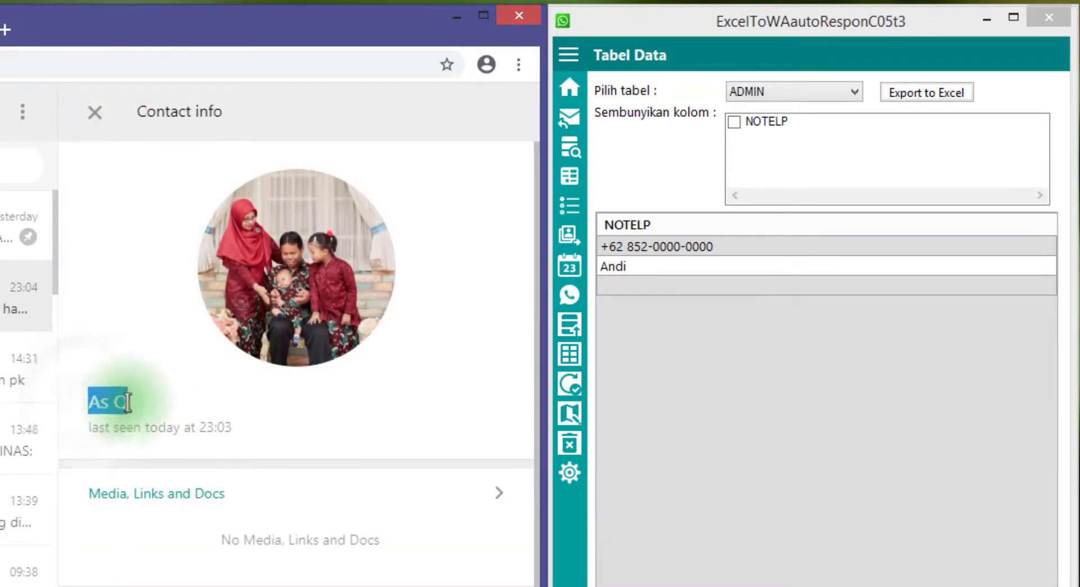
left_click(95, 113)
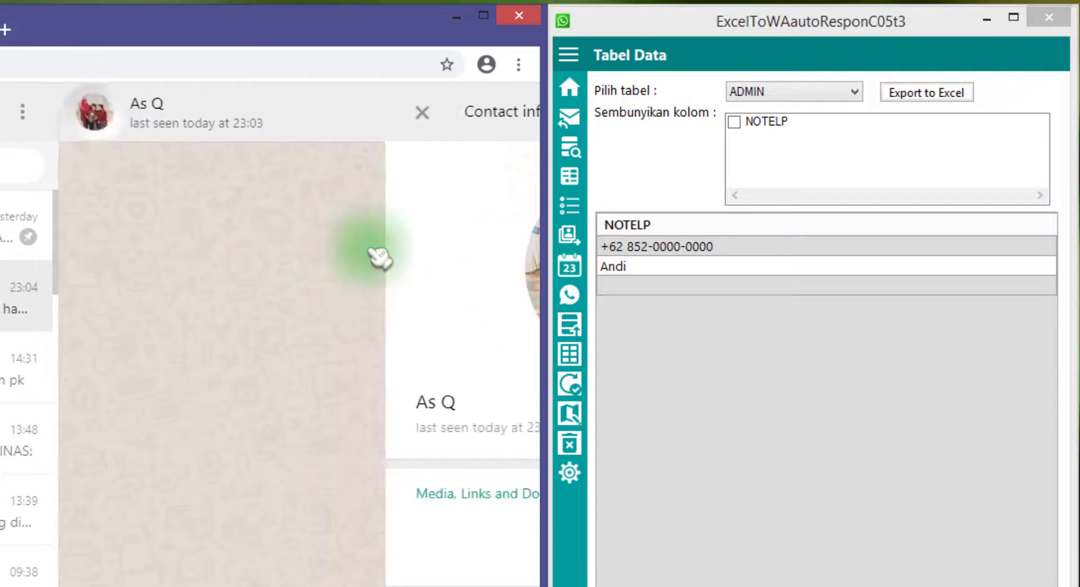
left_click(712, 332)
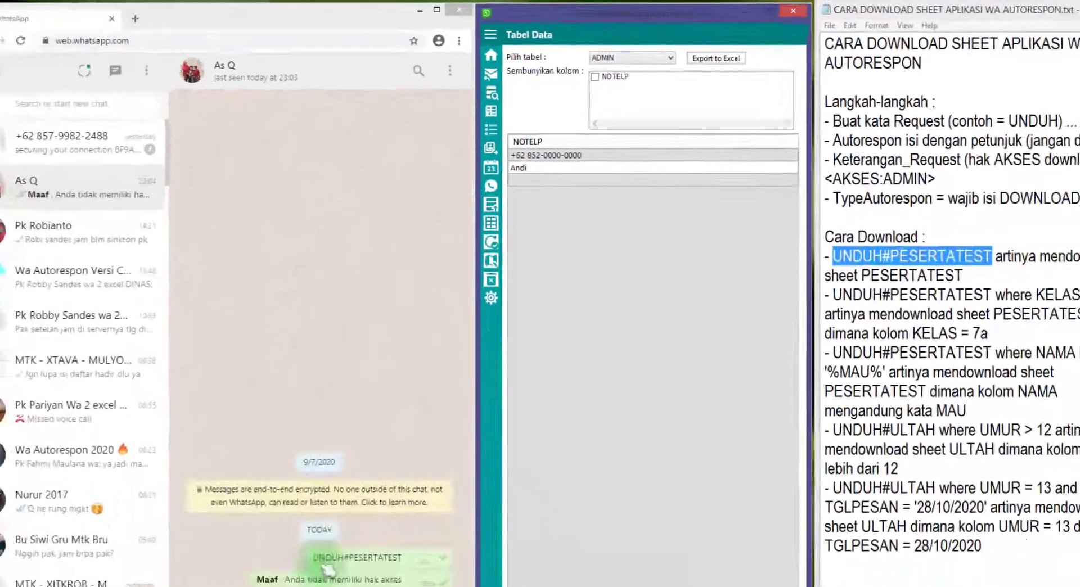
left_click_drag(327, 569, 373, 504)
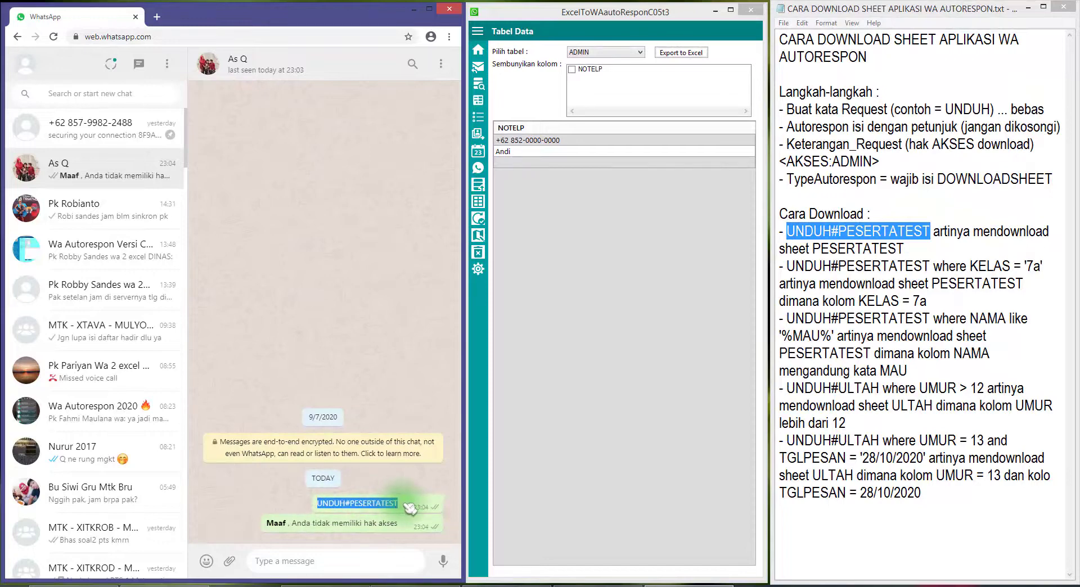
mouse_move(376, 504)
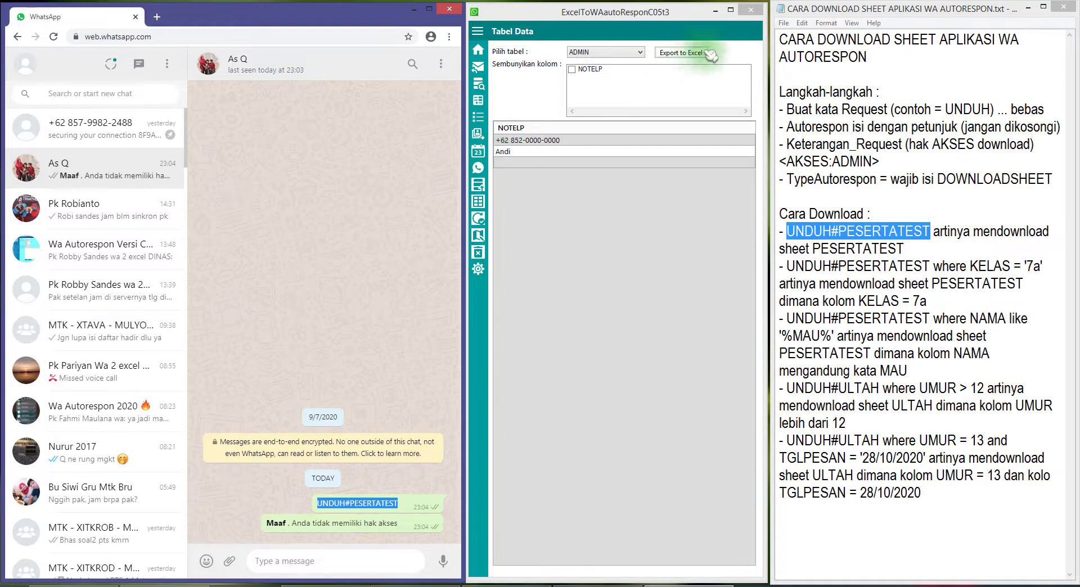
left_click(754, 10)
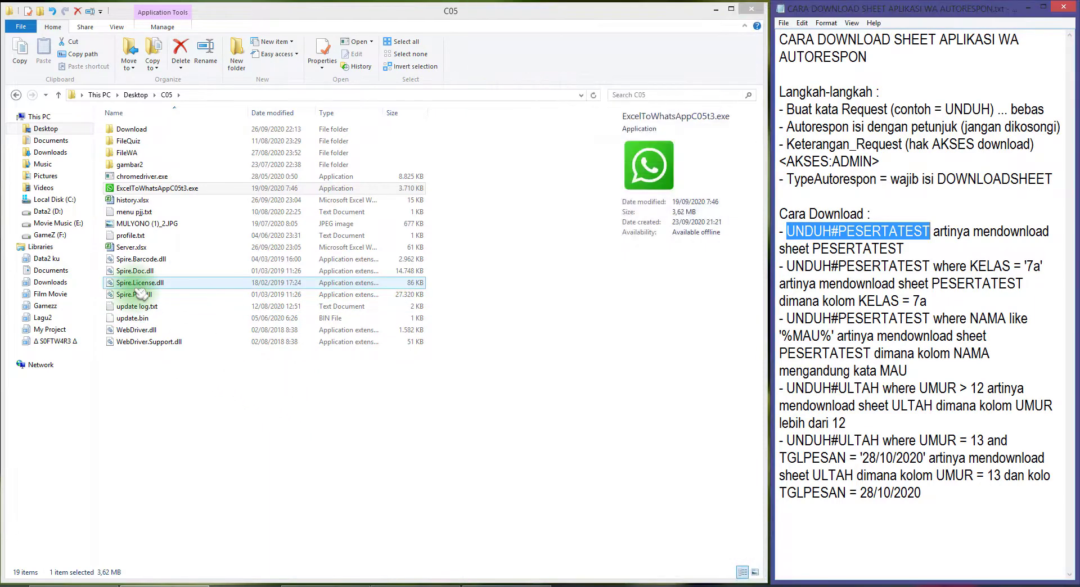
Open Server.xlsx from the C05 folder in Excel.
left_click(141, 250)
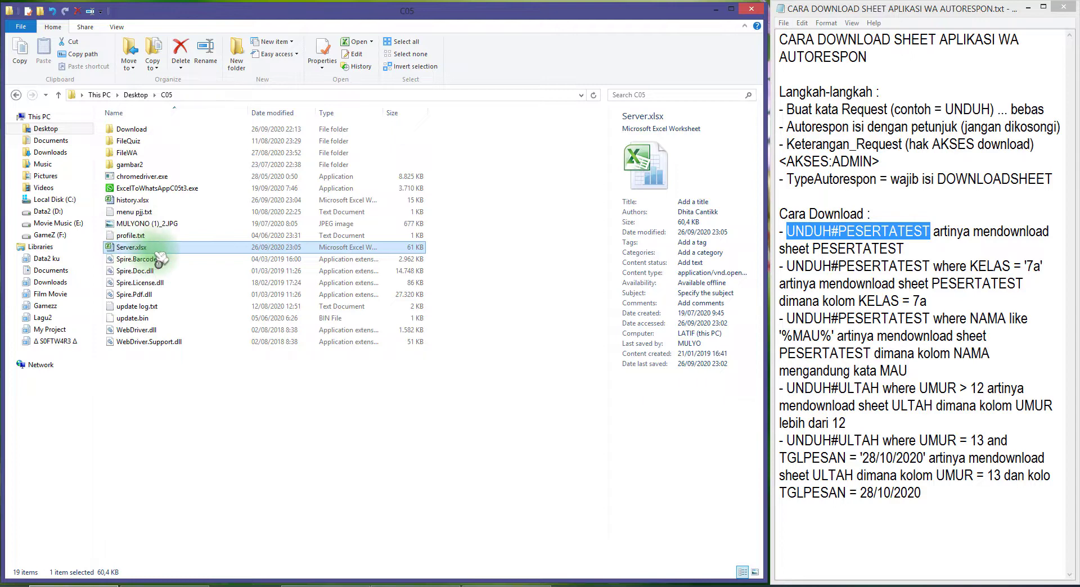
key("Return")
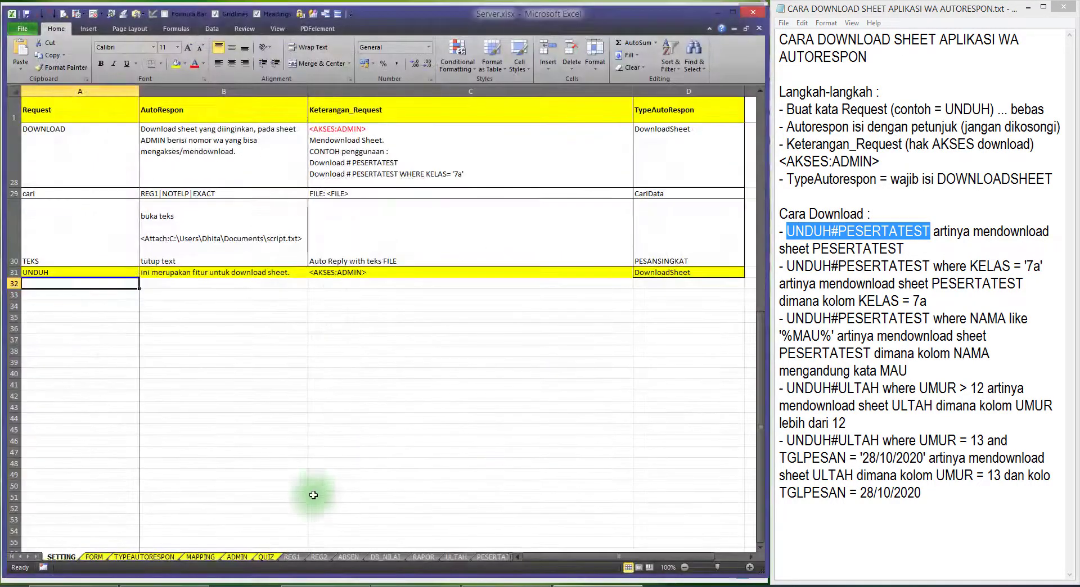
Enter the chat contact's name in cell A4 of the ADMIN sheet, then save and close Excel.
left_click(47, 135)
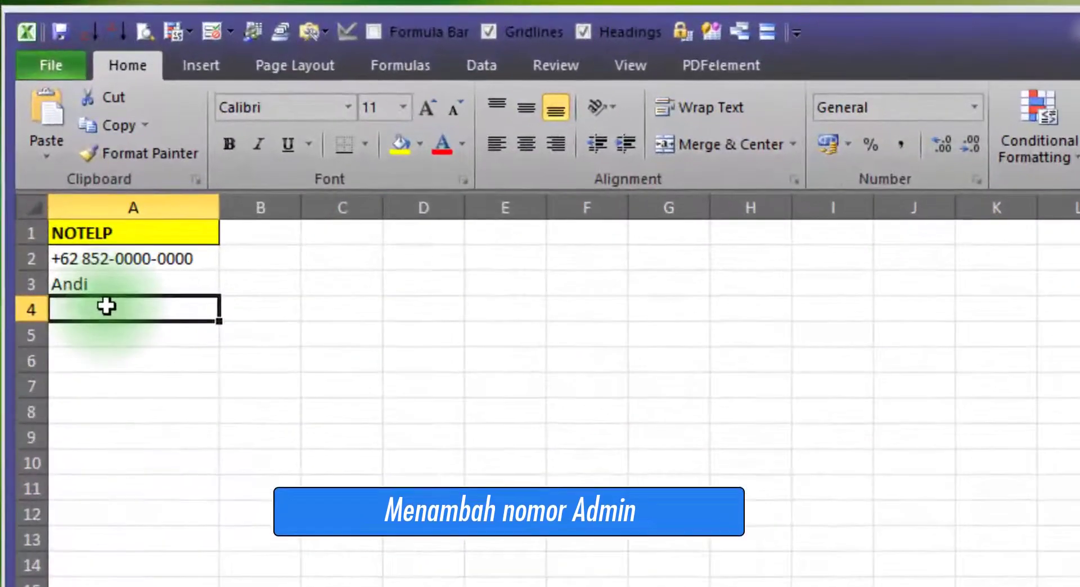
type("'")
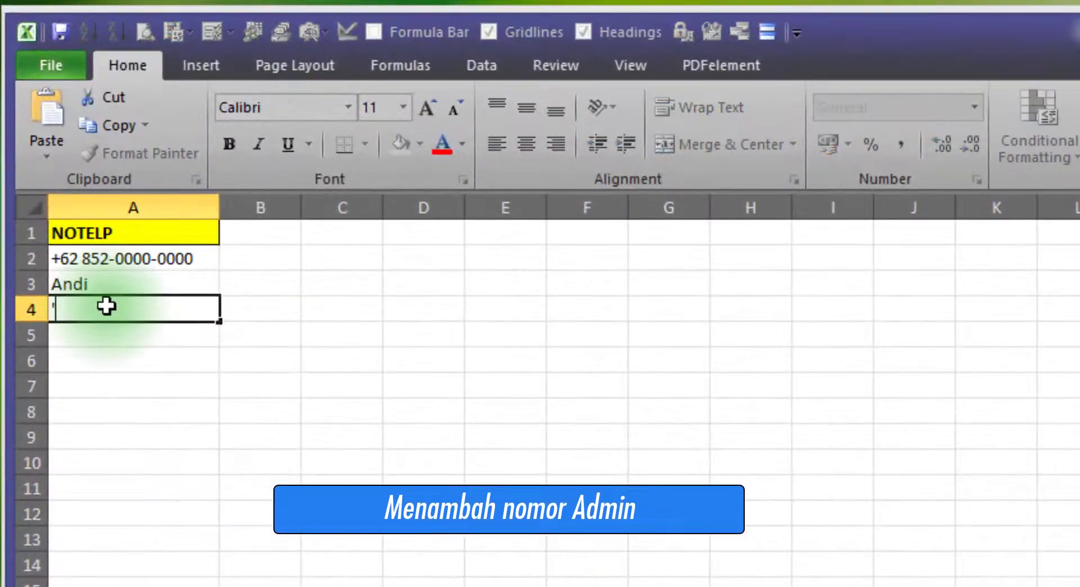
type("As Q")
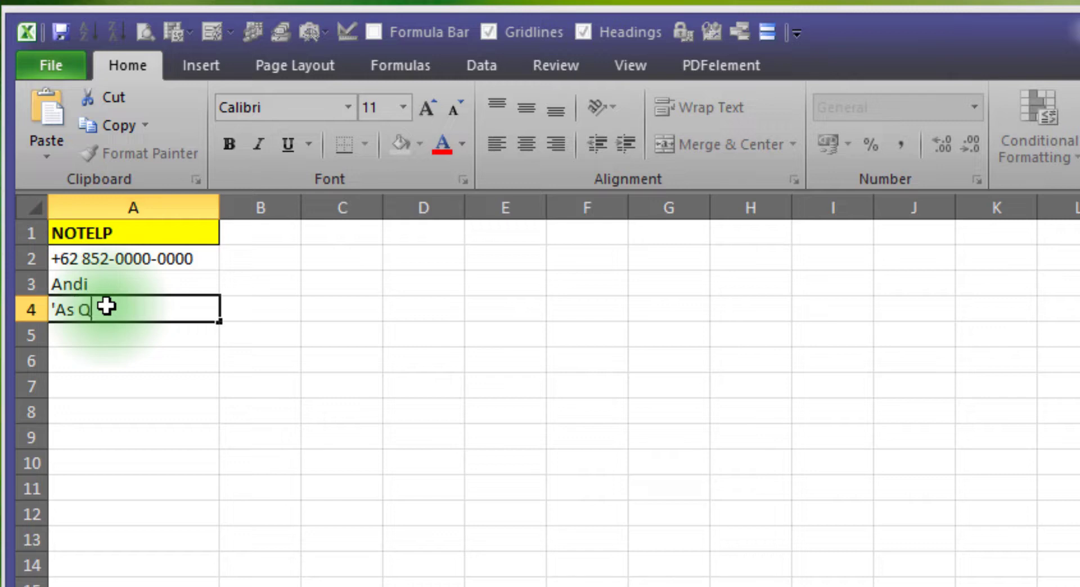
key("Return")
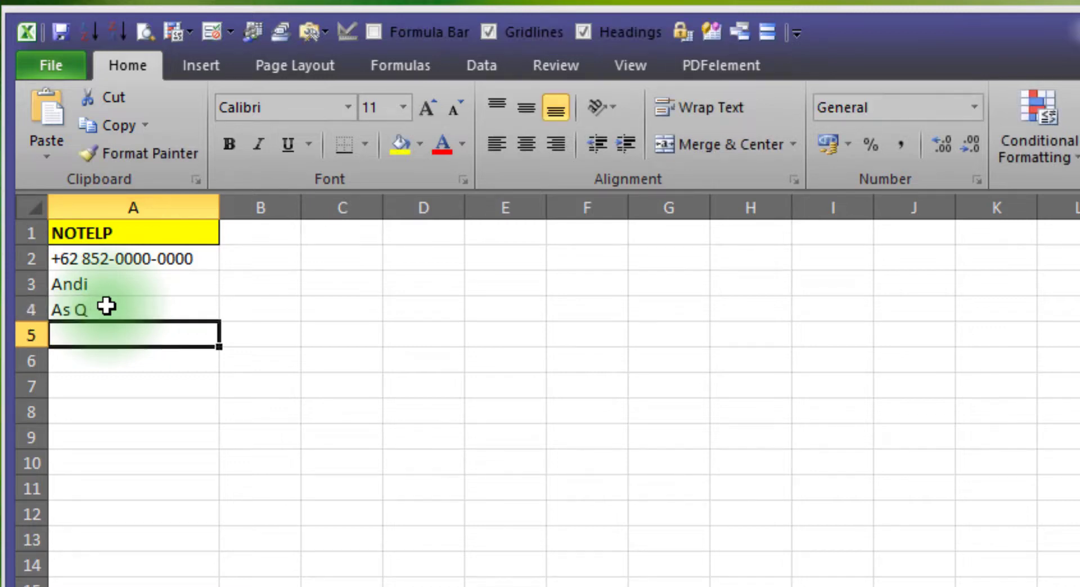
left_click(107, 306)
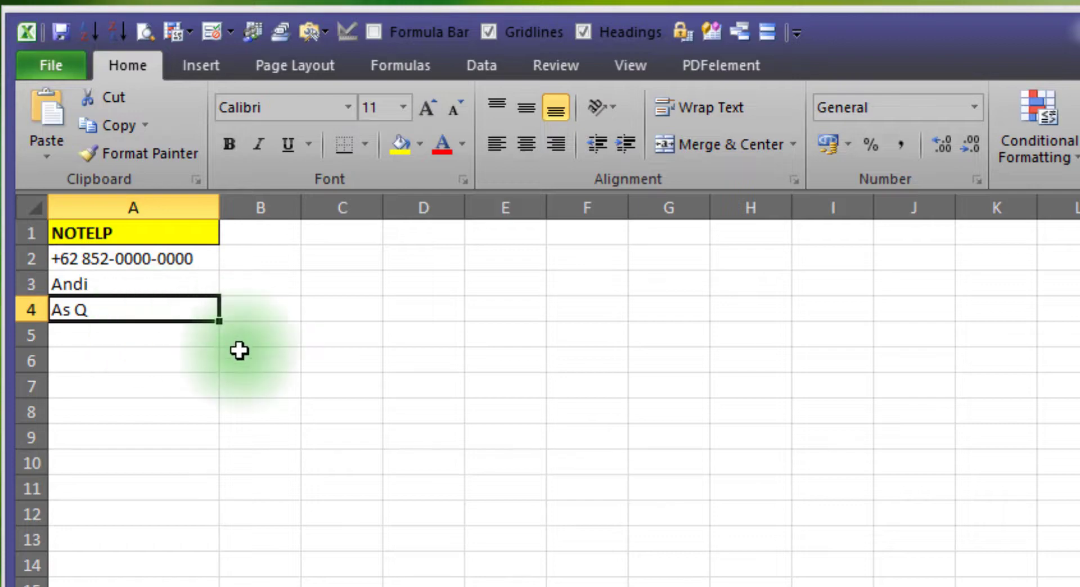
left_click(59, 66)
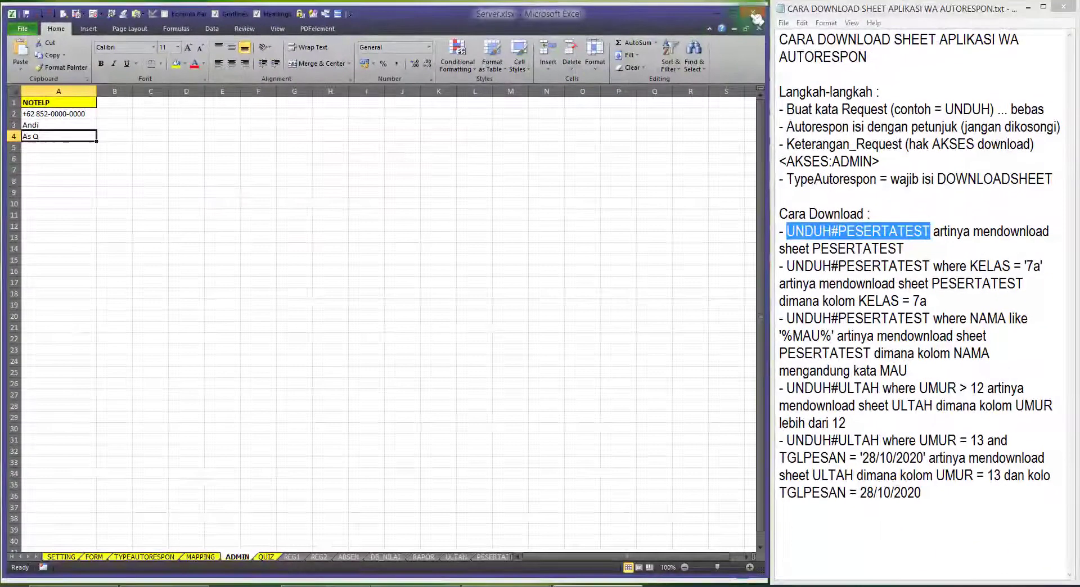
left_click(315, 373)
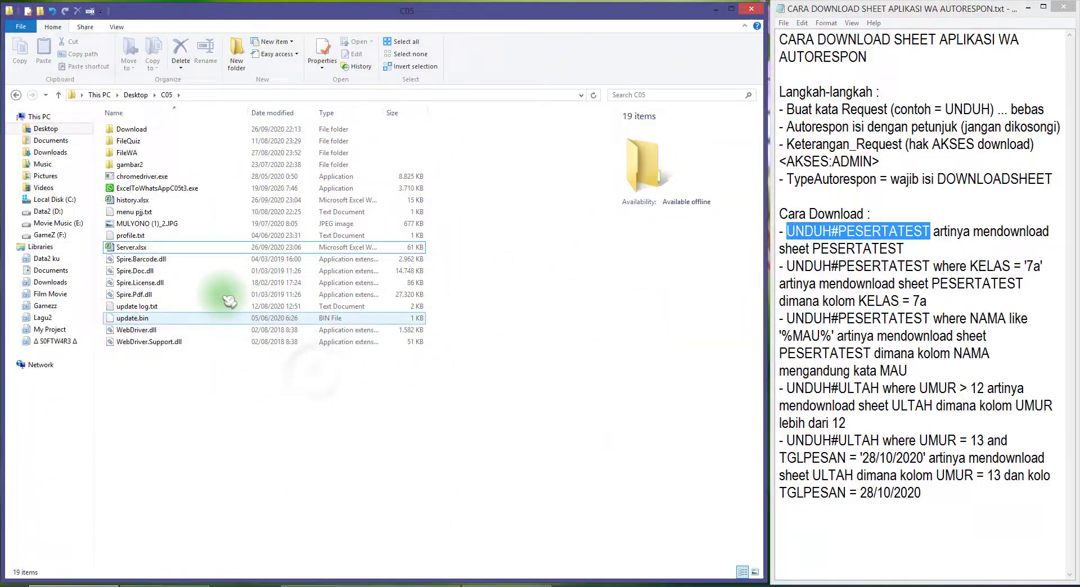
Relaunch ExcelToWhatsAppC05t3.exe and connect it to WhatsApp Web with Buka Web.WA.
double_click(196, 189)
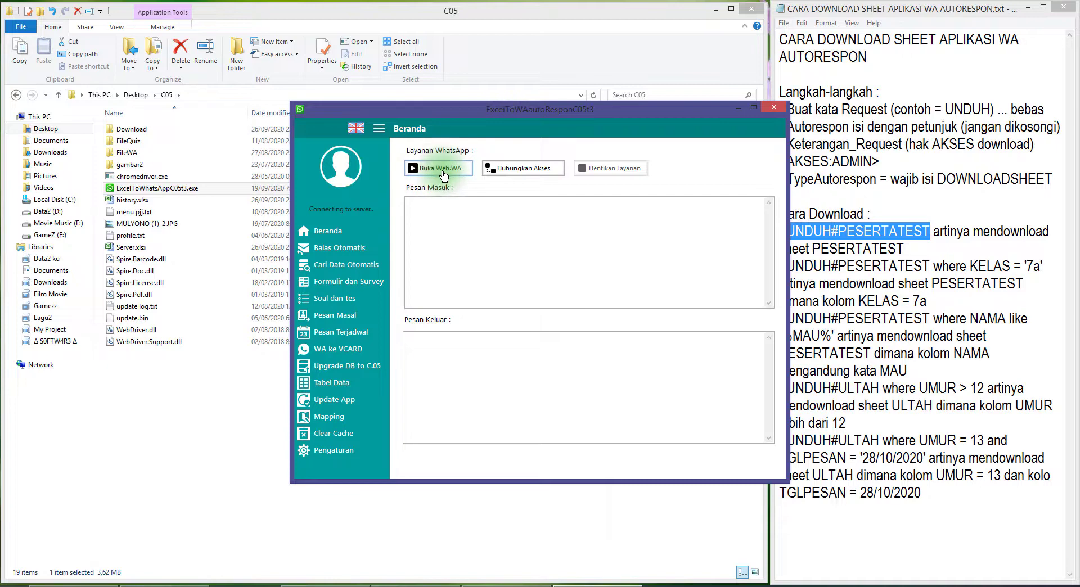
left_click(443, 176)
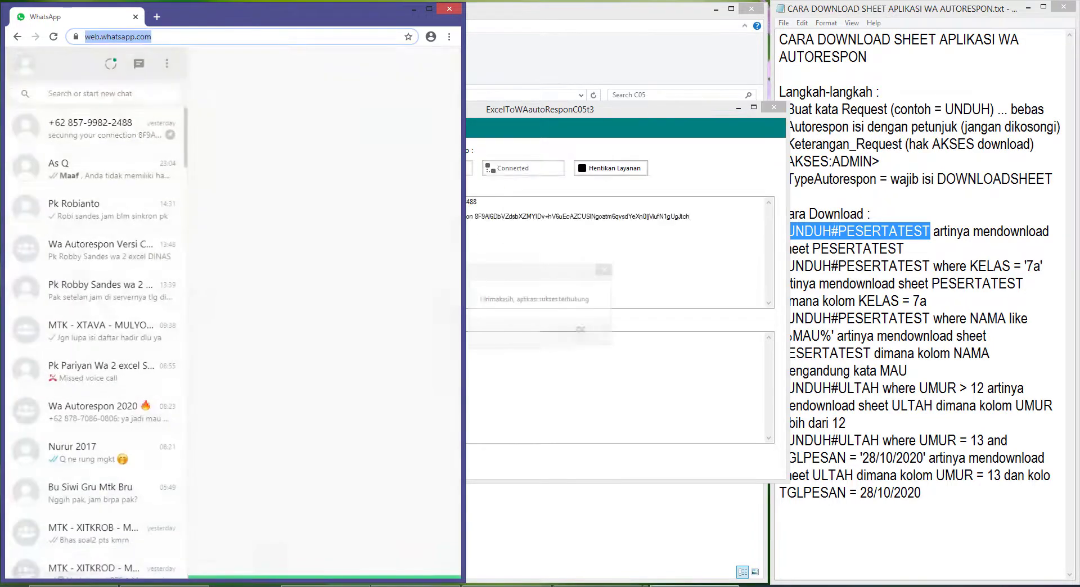
Dismiss the connection message and resize the autoresponder window beside the WhatsApp chat.
left_click(558, 293)
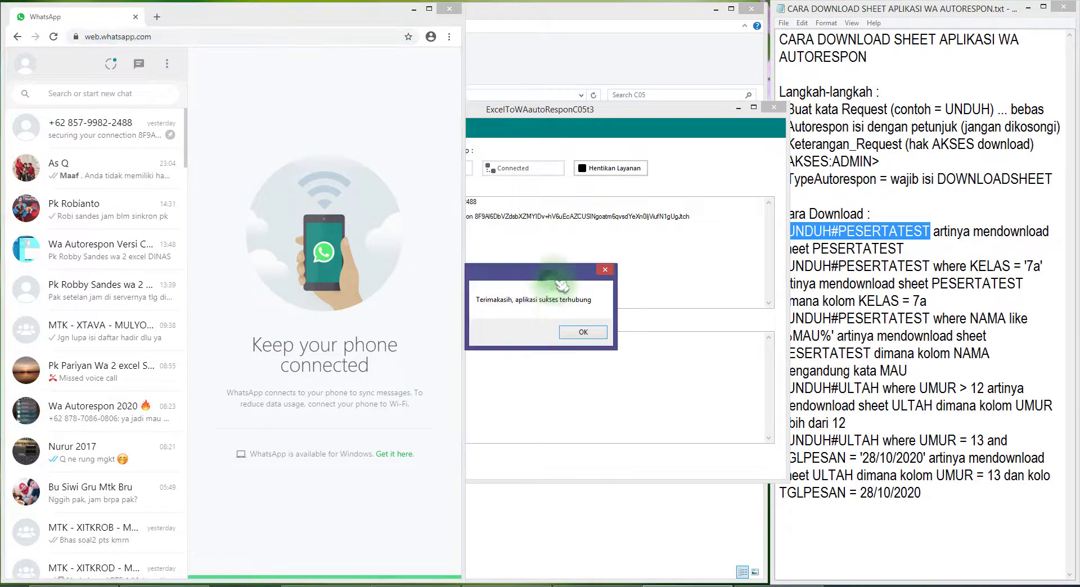
left_click(585, 335)
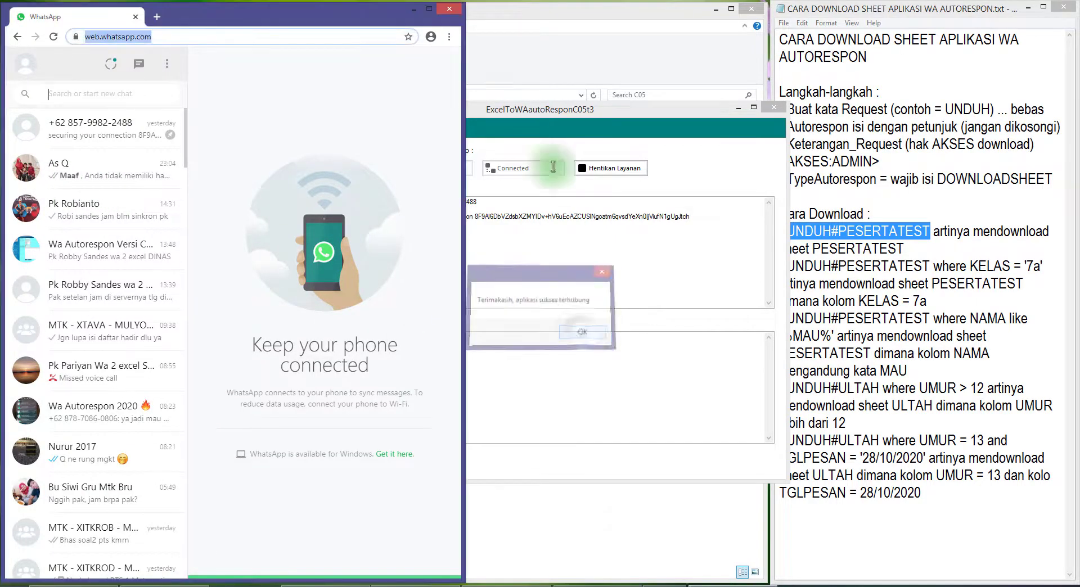
mouse_move(568, 115)
left_mouse_down()
mouse_move(563, 79)
mouse_move(597, 26)
left_mouse_up()
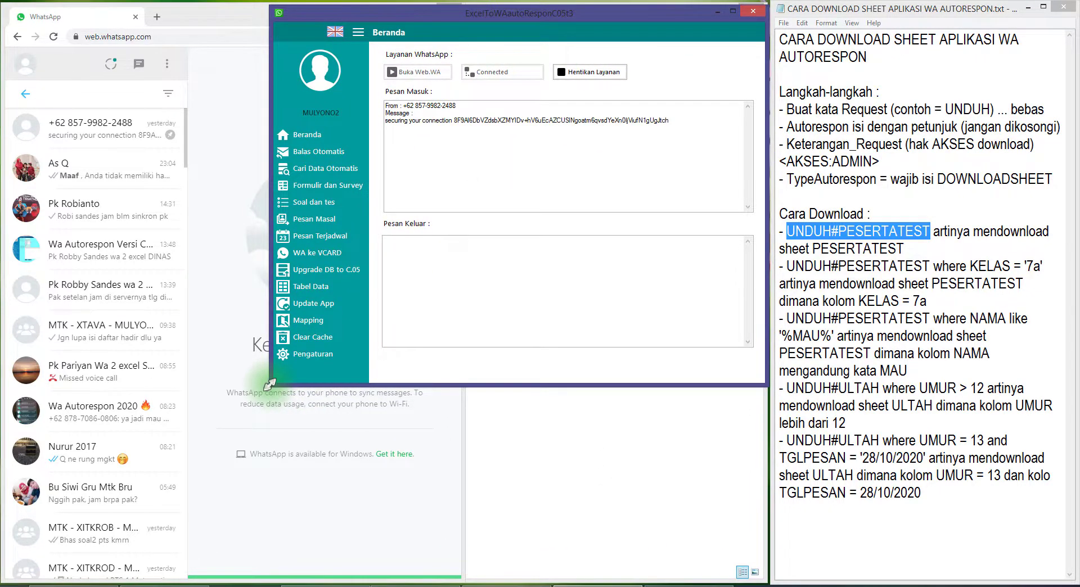
left_click_drag(270, 385, 467, 578)
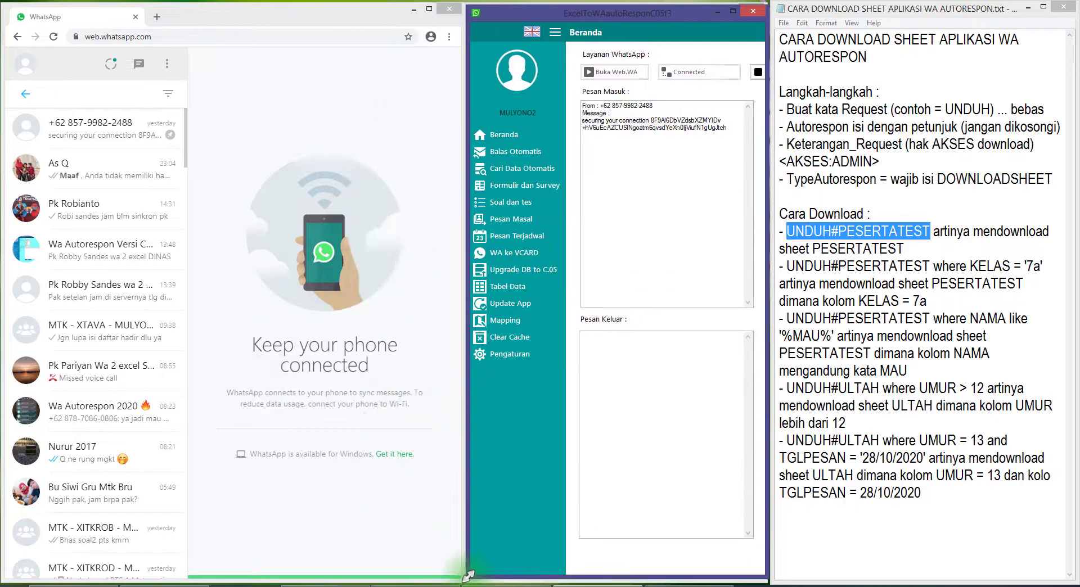
Reopen the test chat and copy the earlier UNDUH#PESERTATEST request text.
left_click(87, 169)
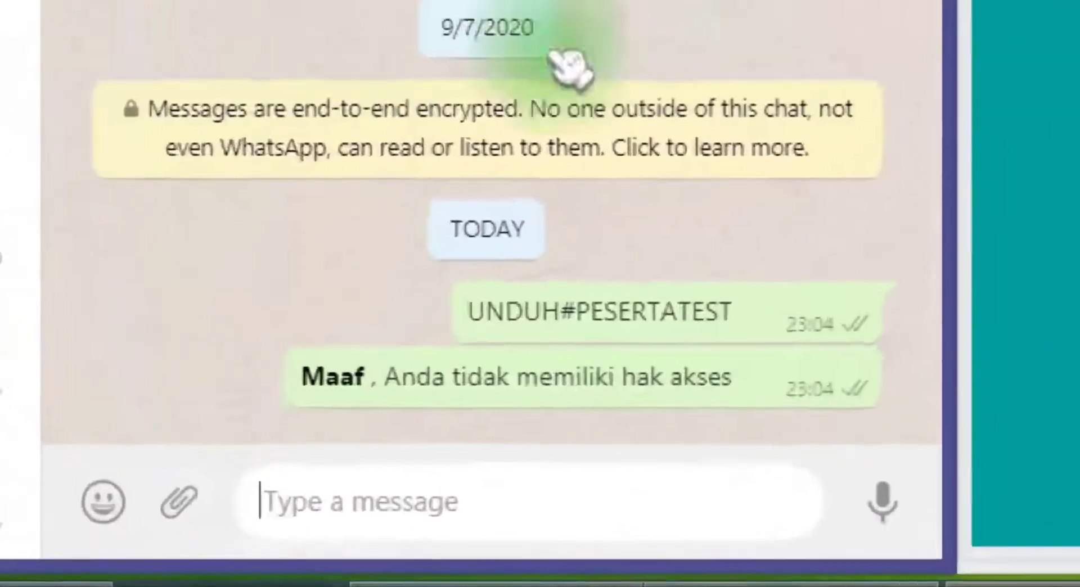
mouse_move(511, 270)
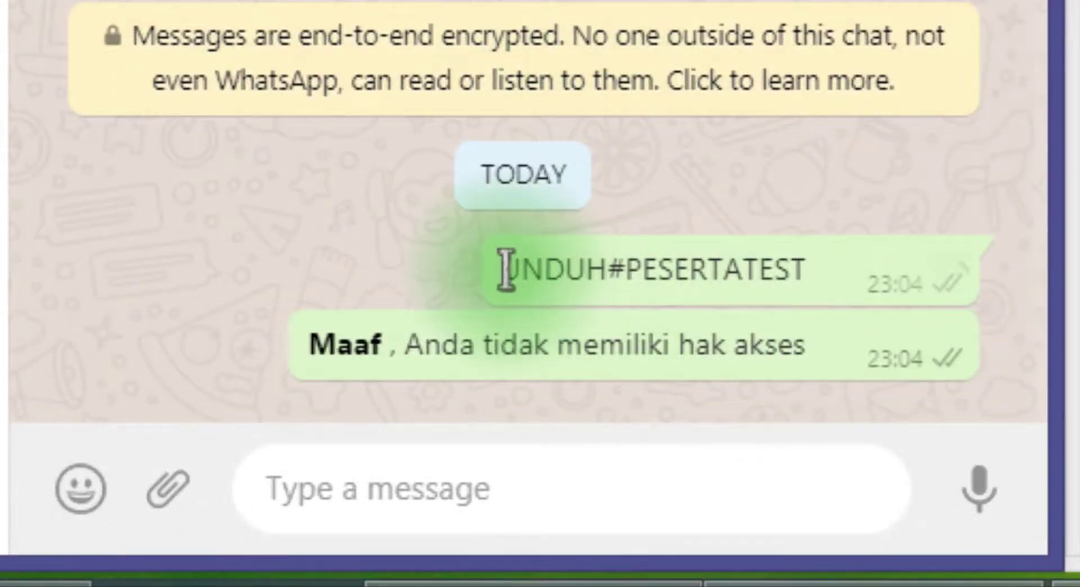
left_click_drag(506, 269, 861, 294)
key("ctrl+c")
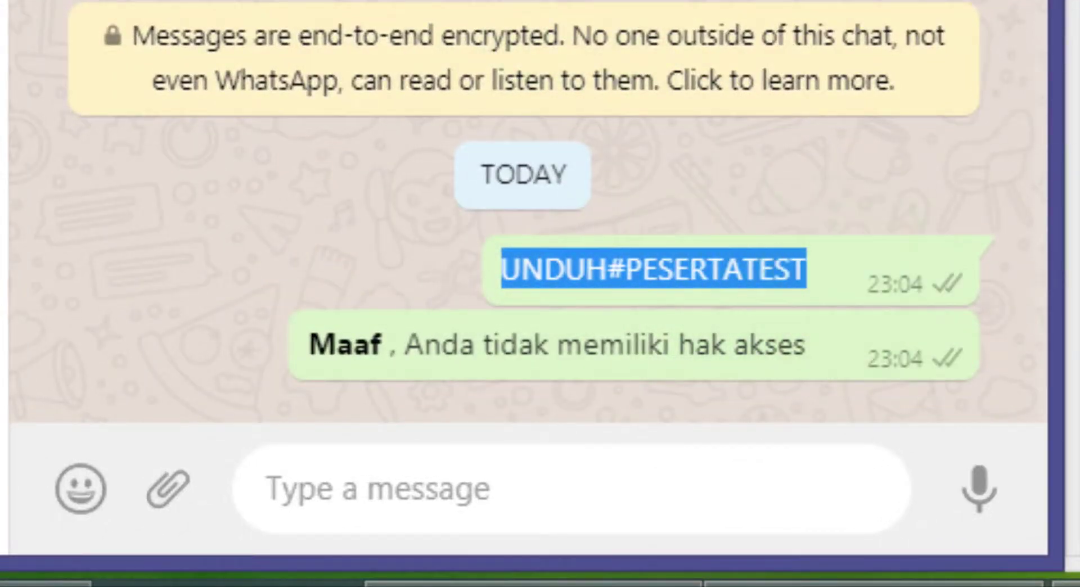
key("alt+Tab")
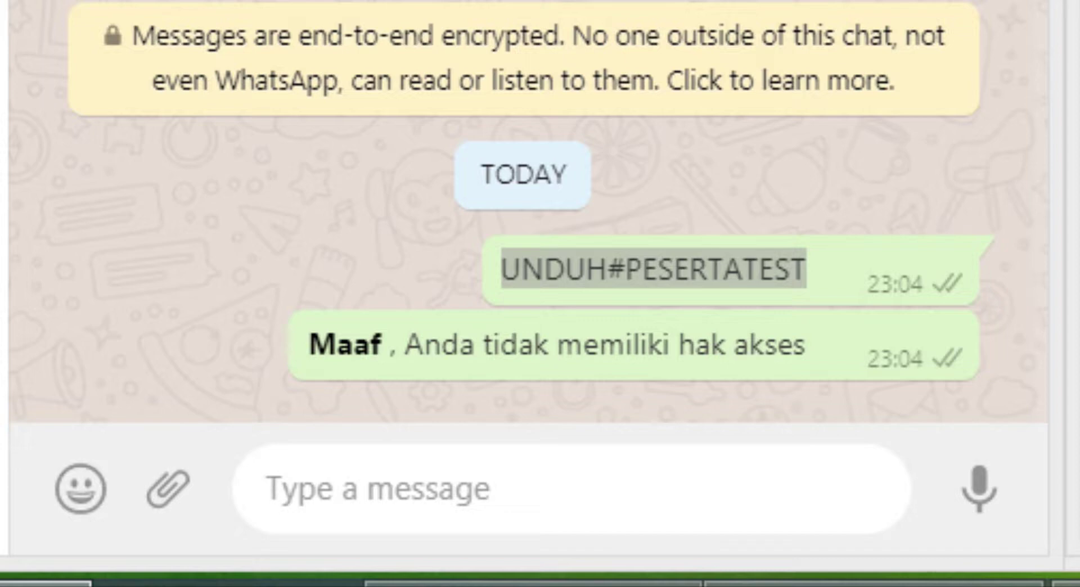
left_click(647, 475)
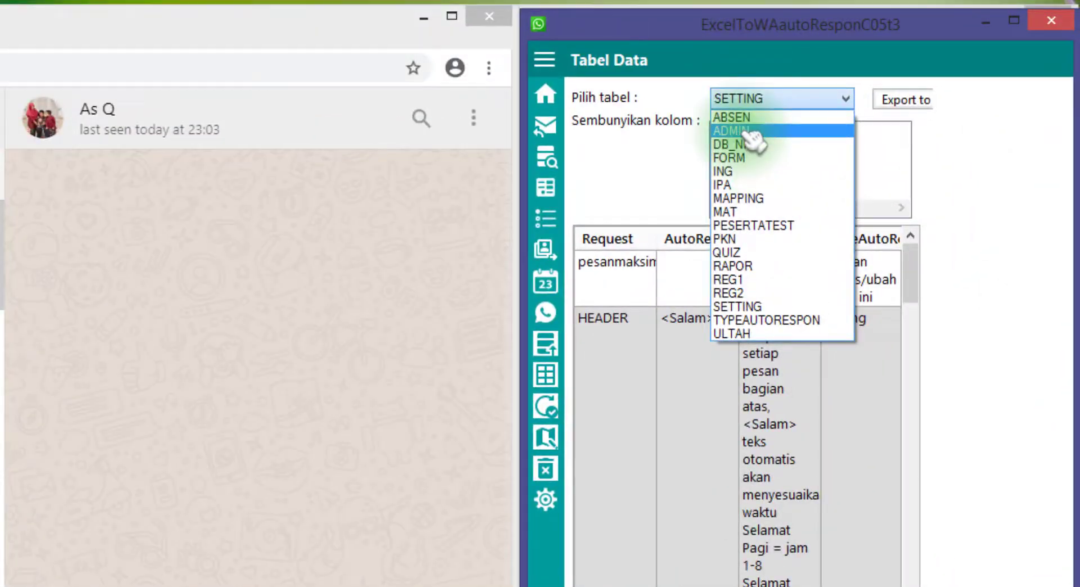
Pick the contact's ADMIN row, then resend UNDUH#PESERTATEST to receive the pesertatest xlsx file.
left_click(752, 132)
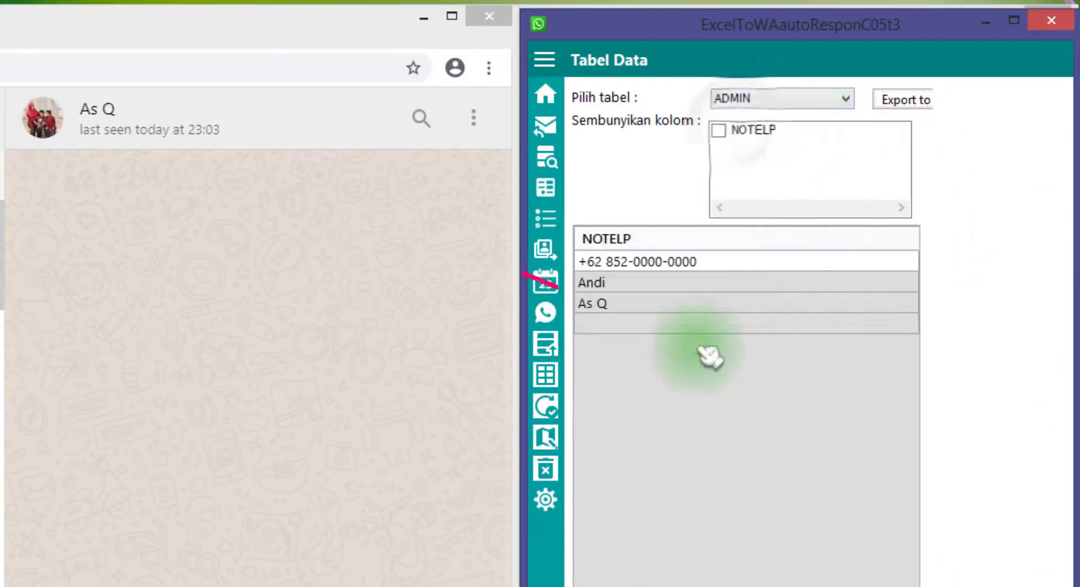
left_click(614, 306)
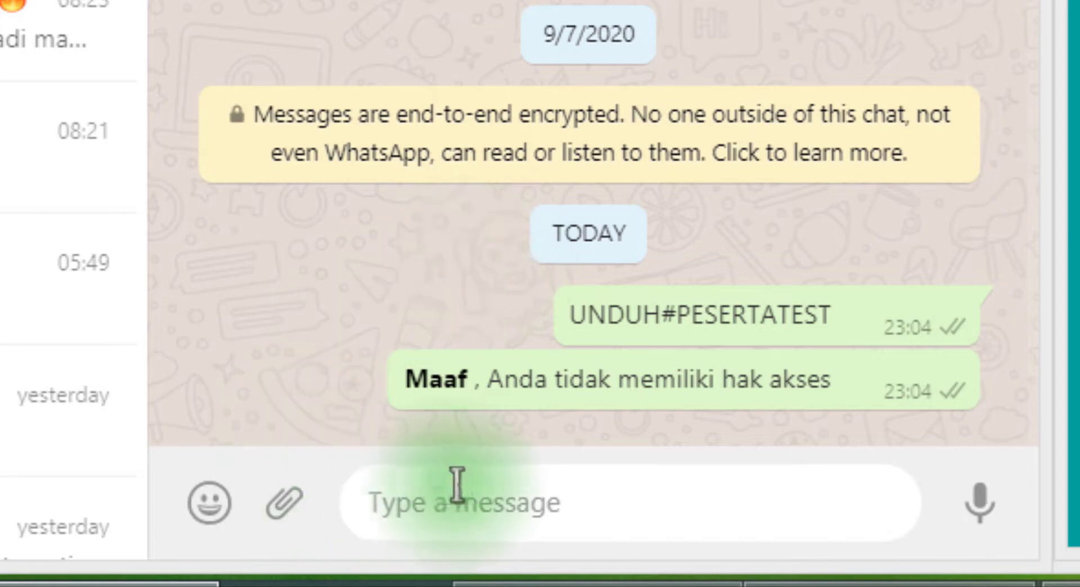
left_click(458, 488)
key("ctrl+v")
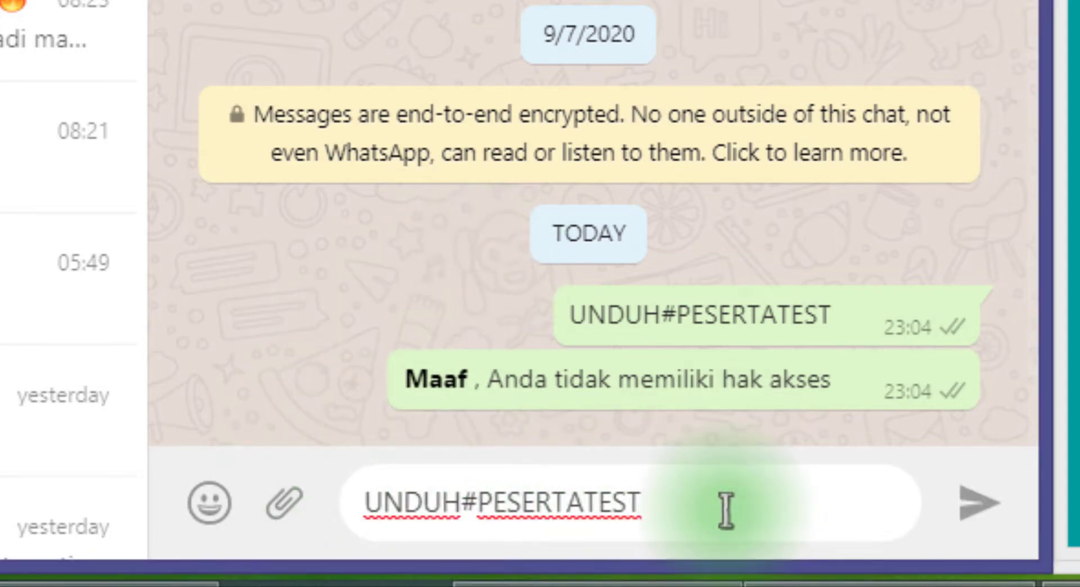
key("Return")
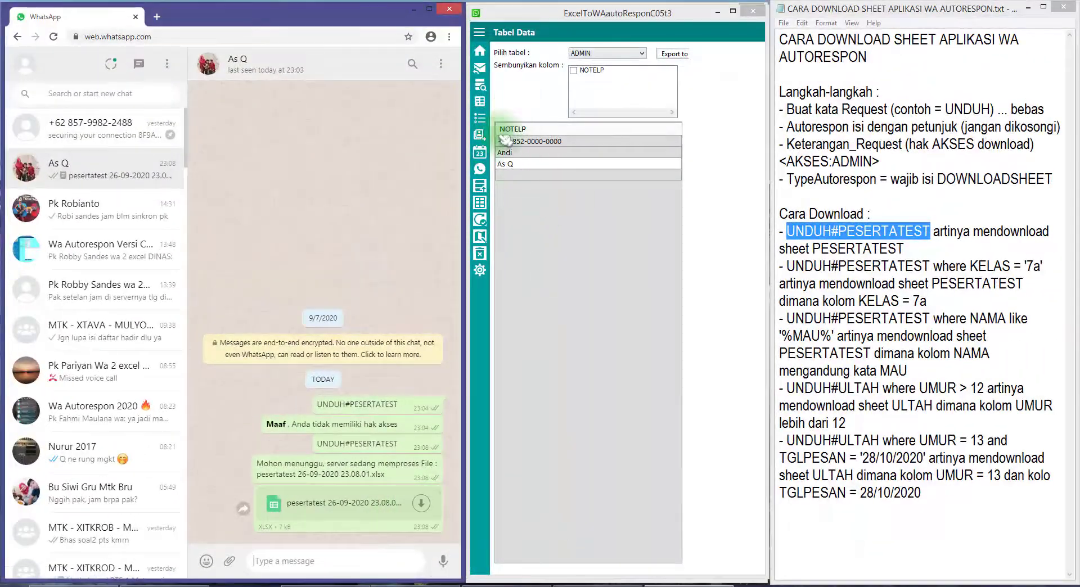
Display the PESERTATEST table in ExcelToWAautoRespon via the Pilih tabel list.
left_click(480, 202)
left_click(598, 52)
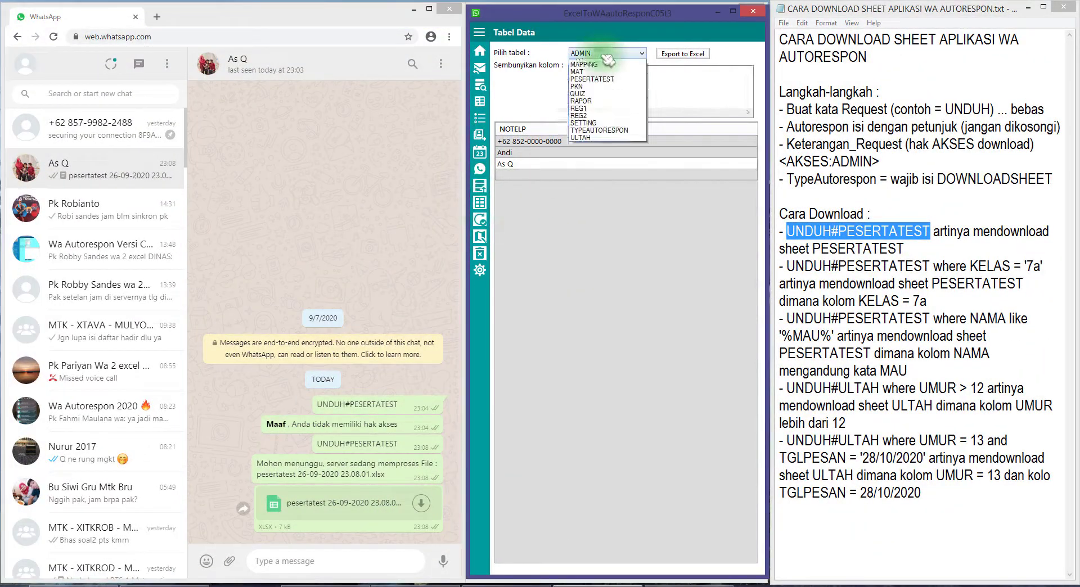
left_click(608, 121)
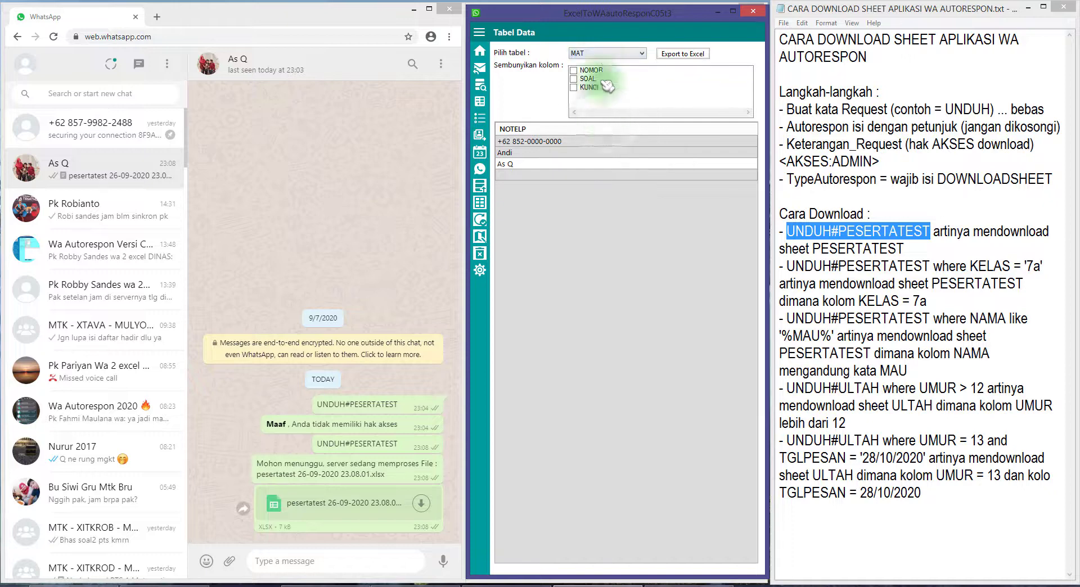
left_click(607, 53)
left_click(596, 122)
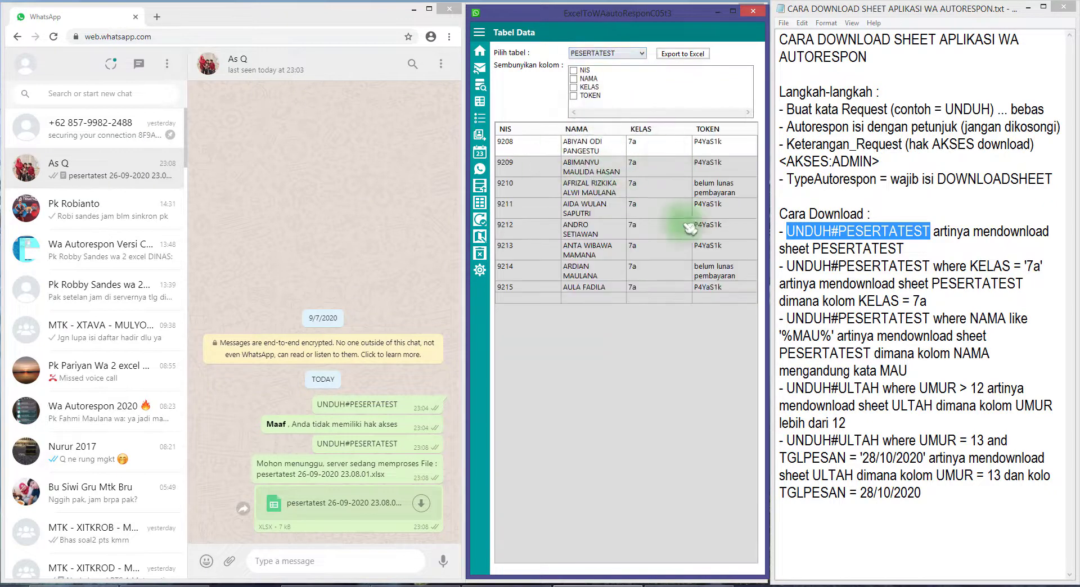
Download the pesertatest xlsx received in the WhatsApp chat and open it in Excel.
left_click(363, 246)
left_click(421, 505)
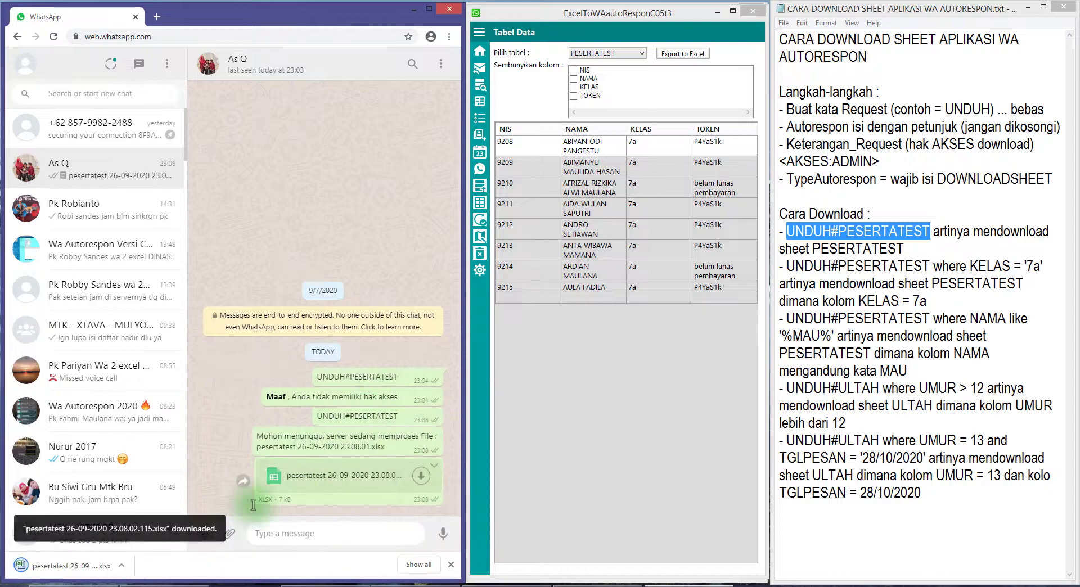
left_click(87, 568)
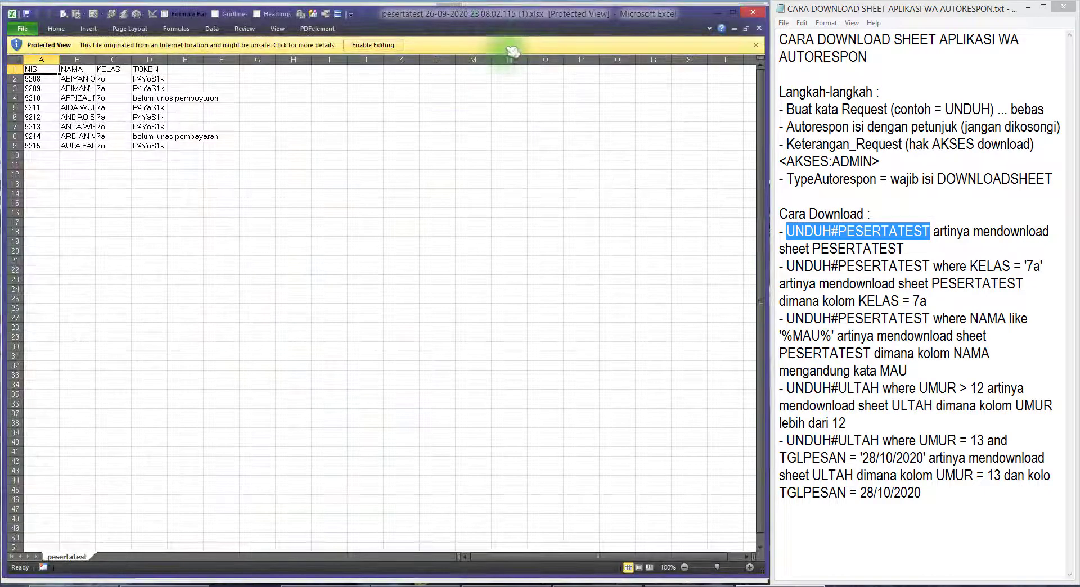
Enable editing, narrow the Excel window, and auto-fit columns A–D to their contents.
left_click(377, 45)
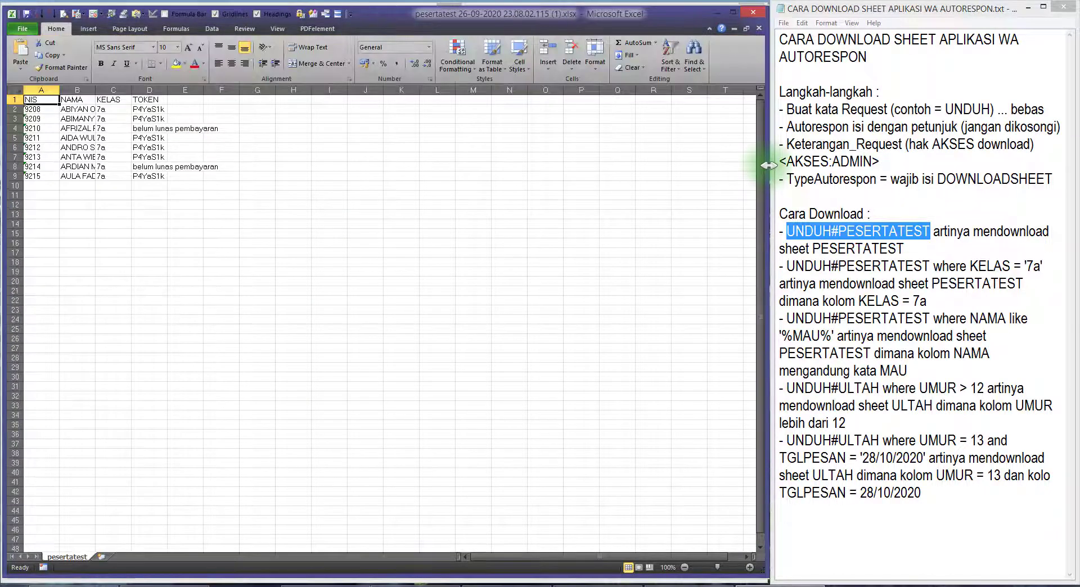
left_click_drag(769, 165, 495, 168)
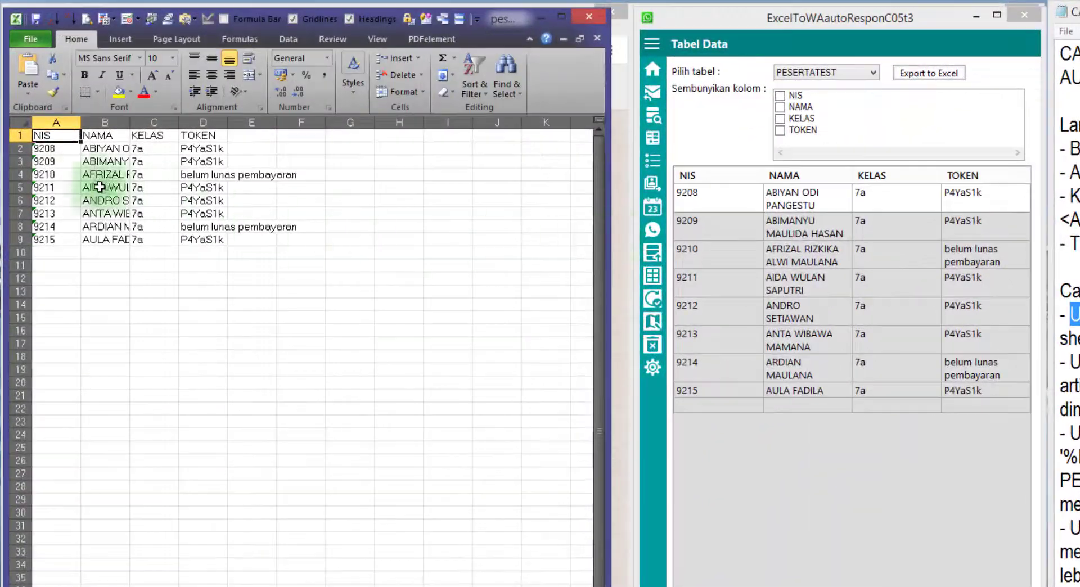
left_click_drag(55, 122, 222, 122)
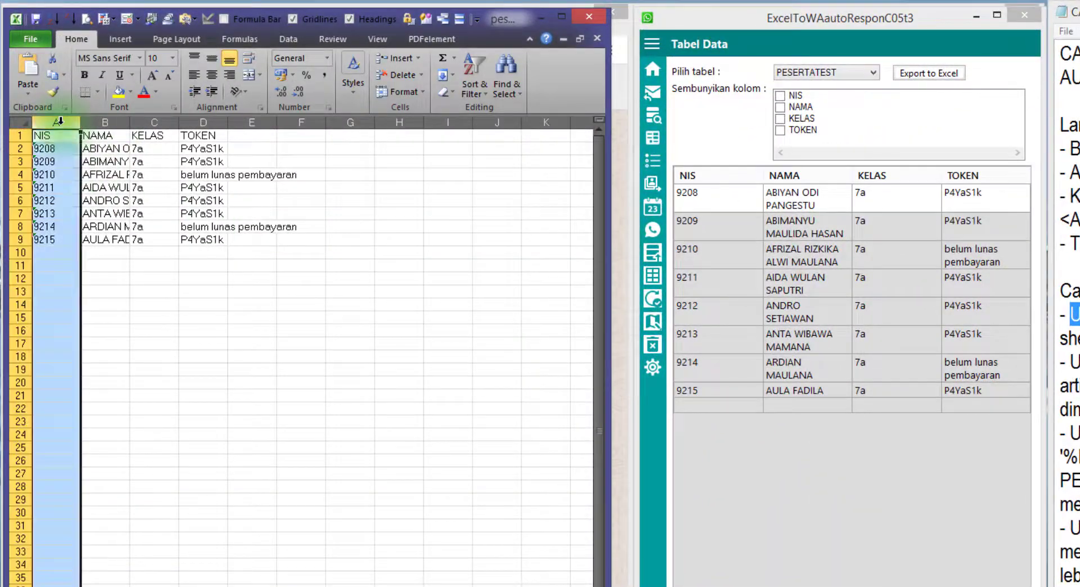
double_click(227, 124)
left_click(246, 226)
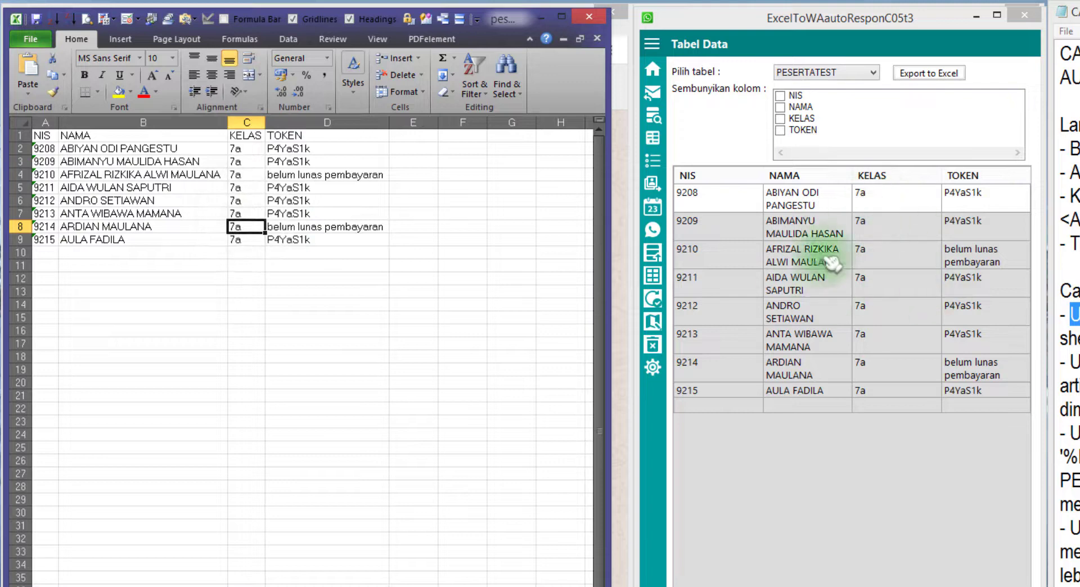
Select the data range A1:D9 to check it, then close the workbook without saving.
left_click_drag(50, 139, 316, 235)
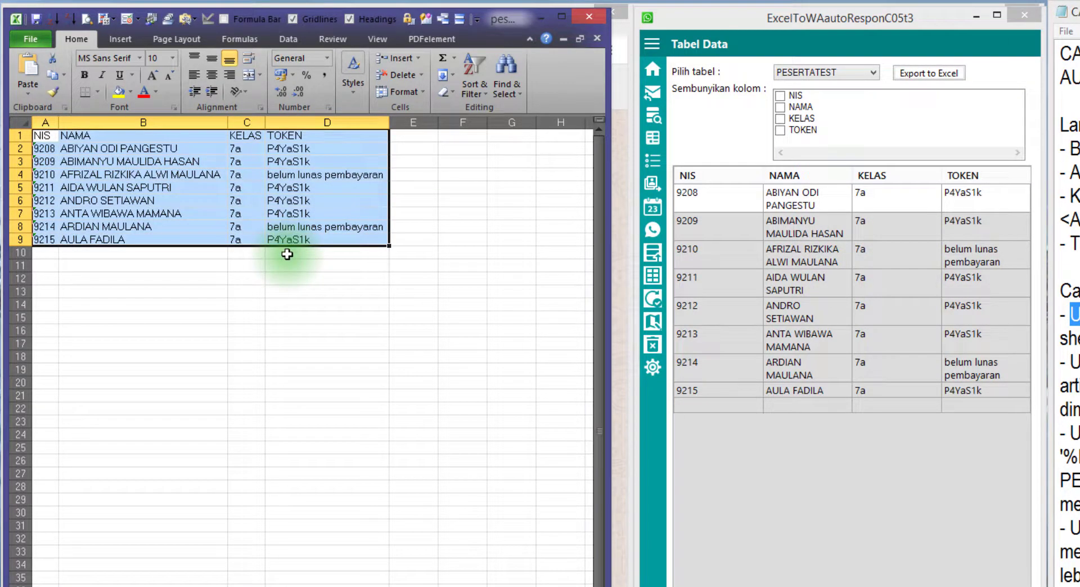
left_click(590, 19)
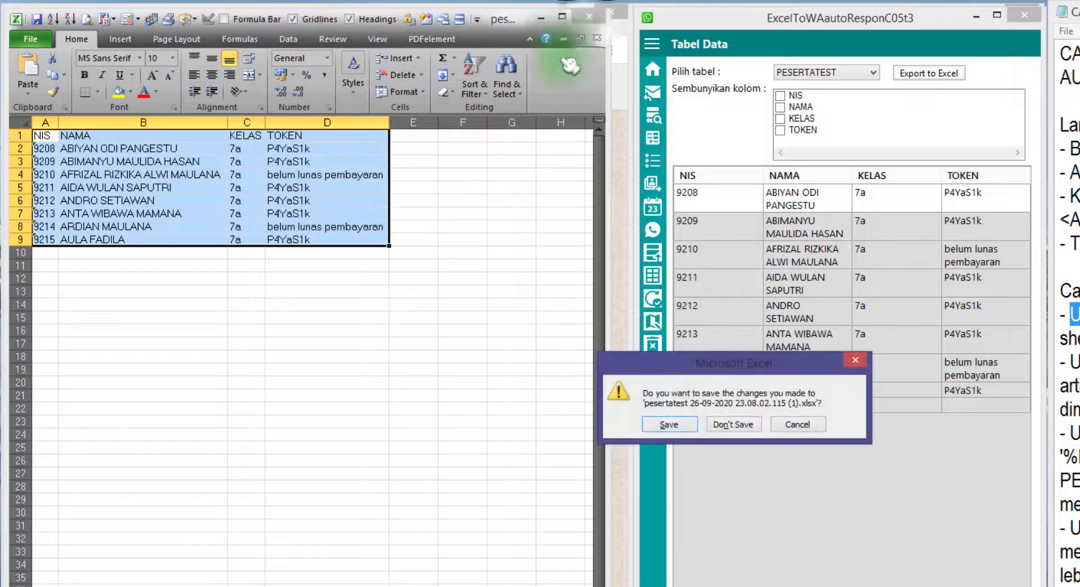
left_click(729, 421)
left_click(526, 404)
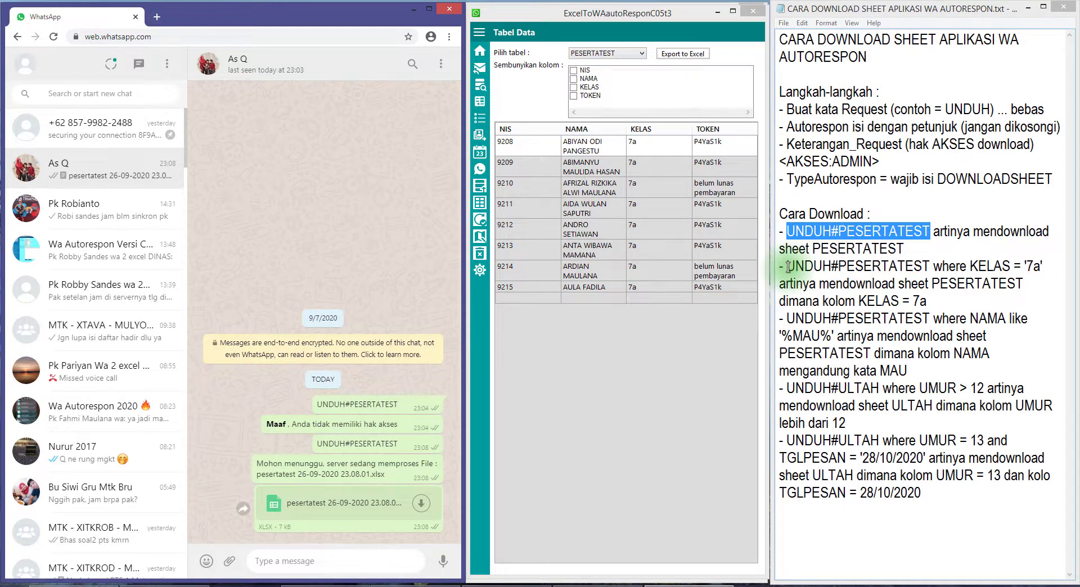
Select the request line UNDUH#PESERTATEST where KELAS = '7a' in the instructions for the chat.
left_click_drag(787, 267, 830, 267)
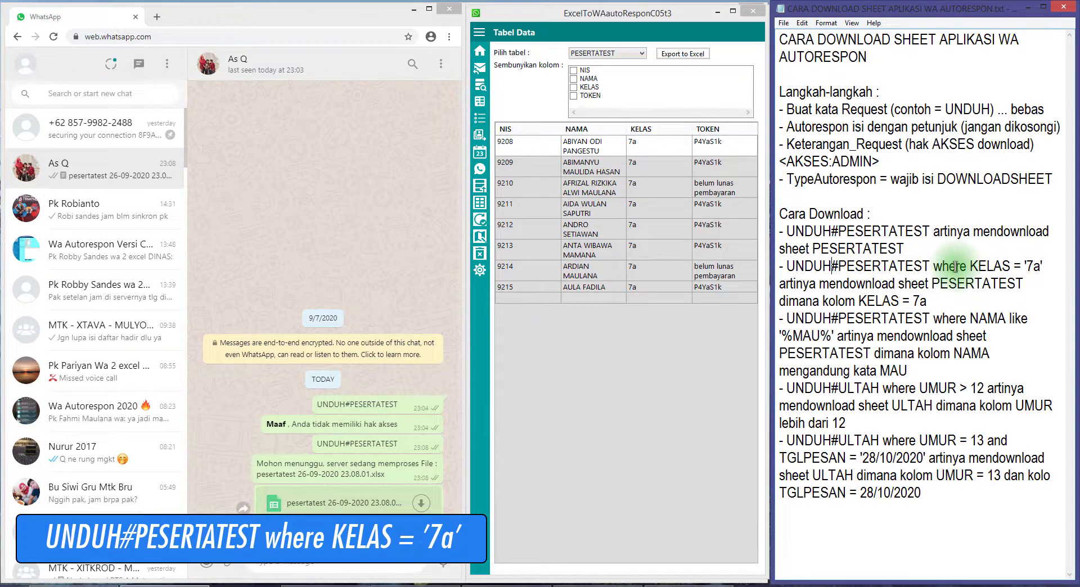
left_click_drag(970, 266, 1014, 265)
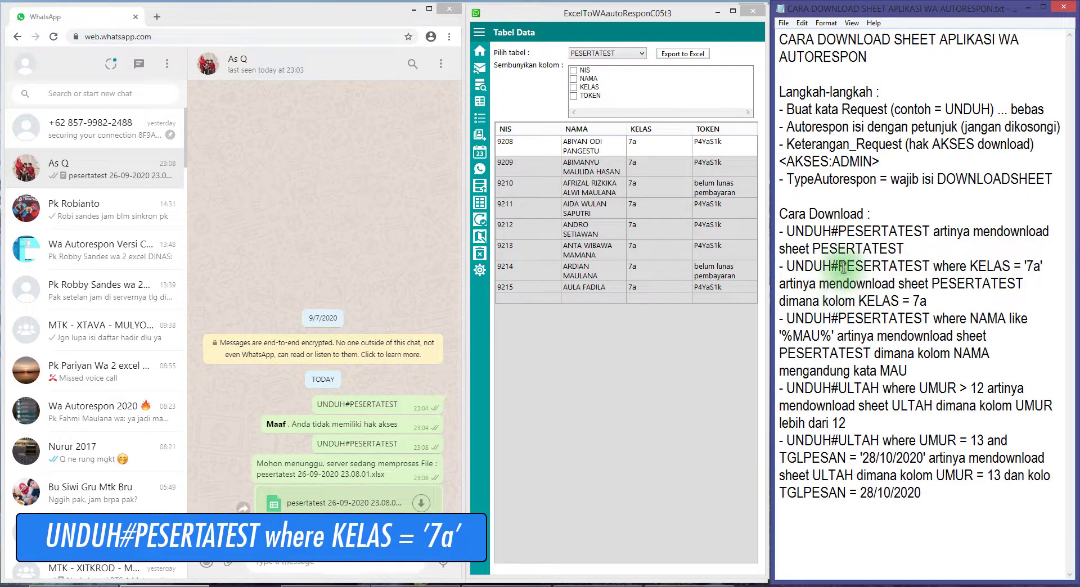
left_click_drag(839, 267, 993, 266)
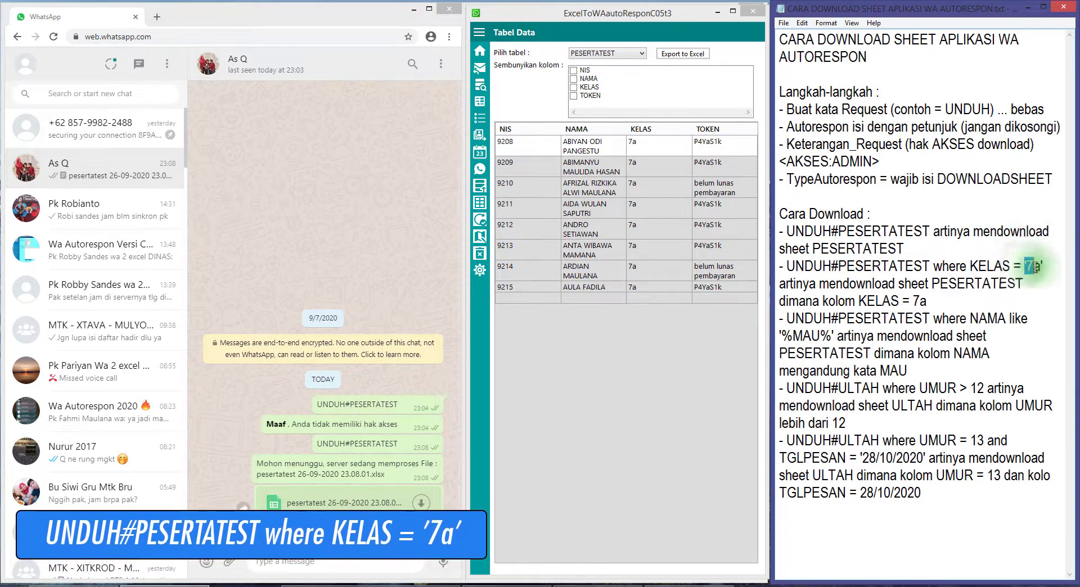
left_click(632, 143)
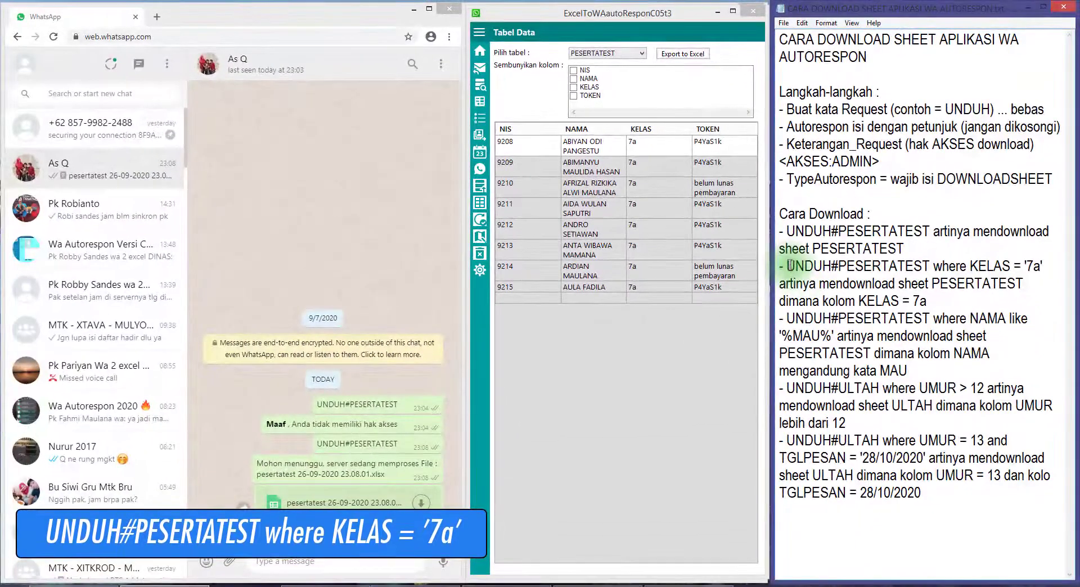
left_click_drag(787, 266, 1043, 266)
key("ctrl+c")
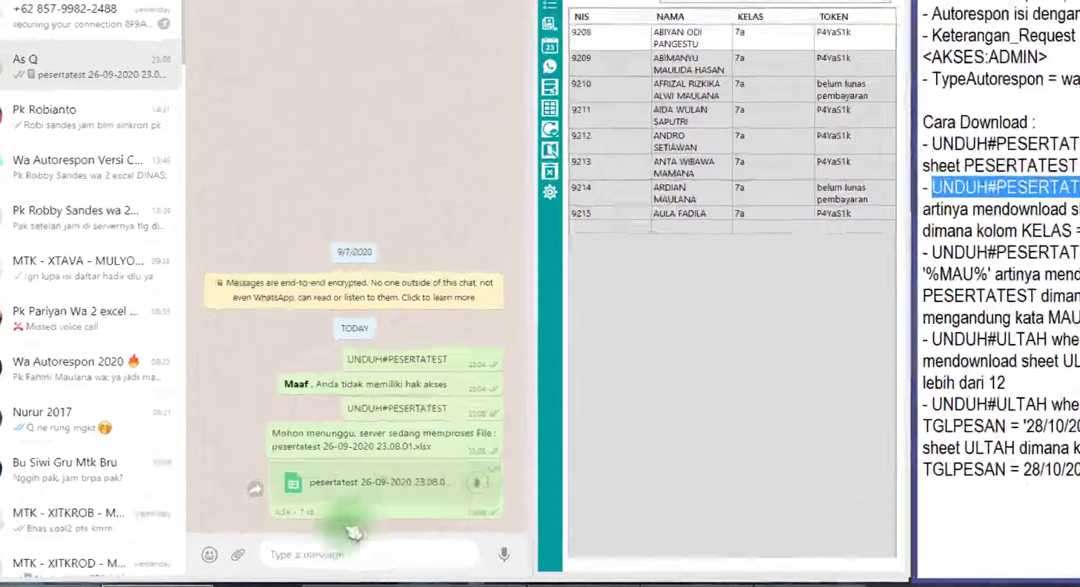
left_click(275, 562)
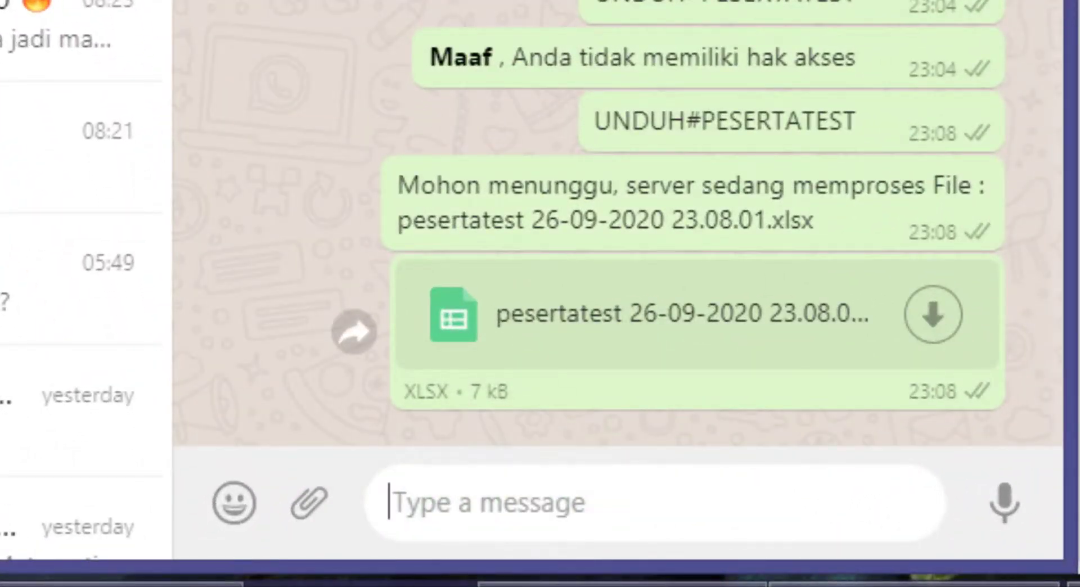
Paste and send UNDUH#PESERTATEST where KELAS = '7a', then download the returned pesertatest xlsx.
left_click(492, 504)
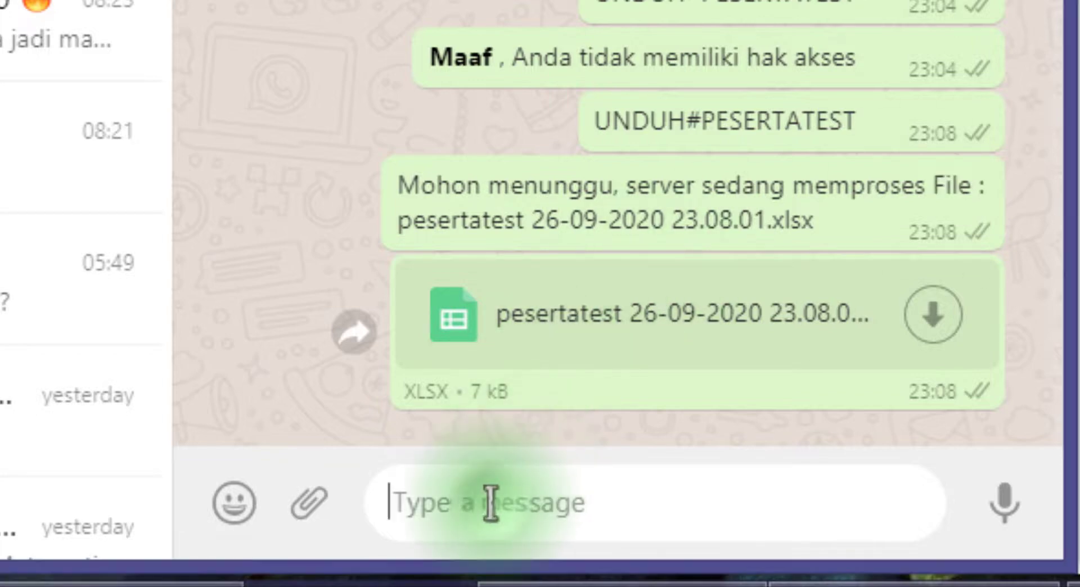
key("ctrl+v")
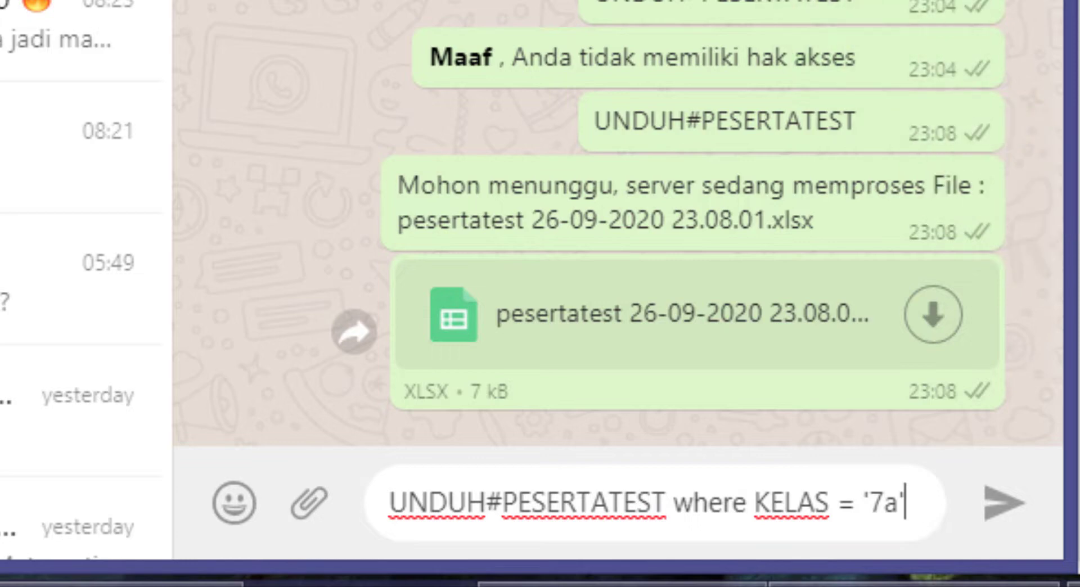
key("Return")
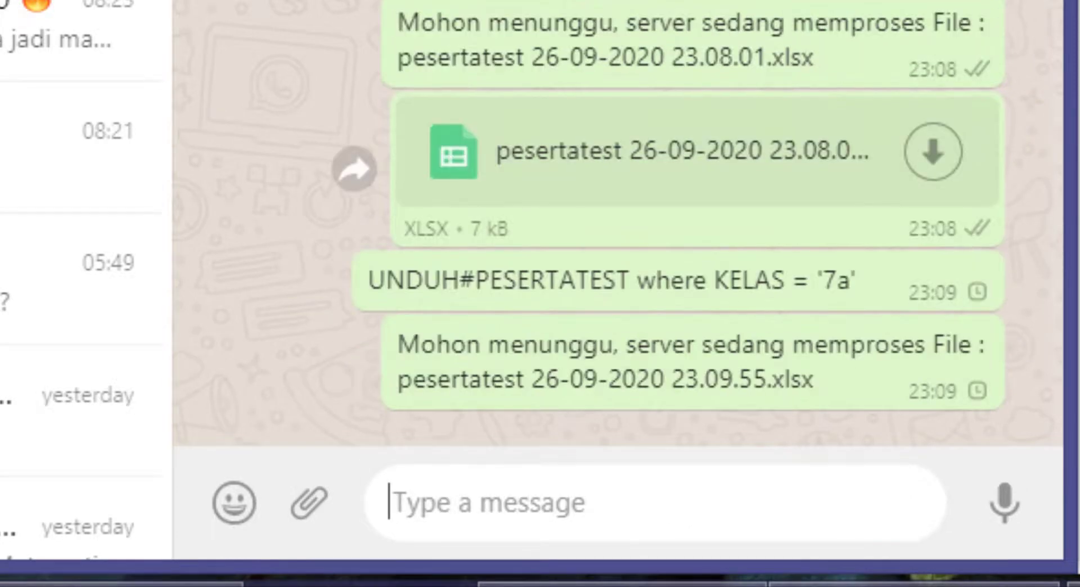
left_click_drag(767, 25, 710, 142)
key("Return")
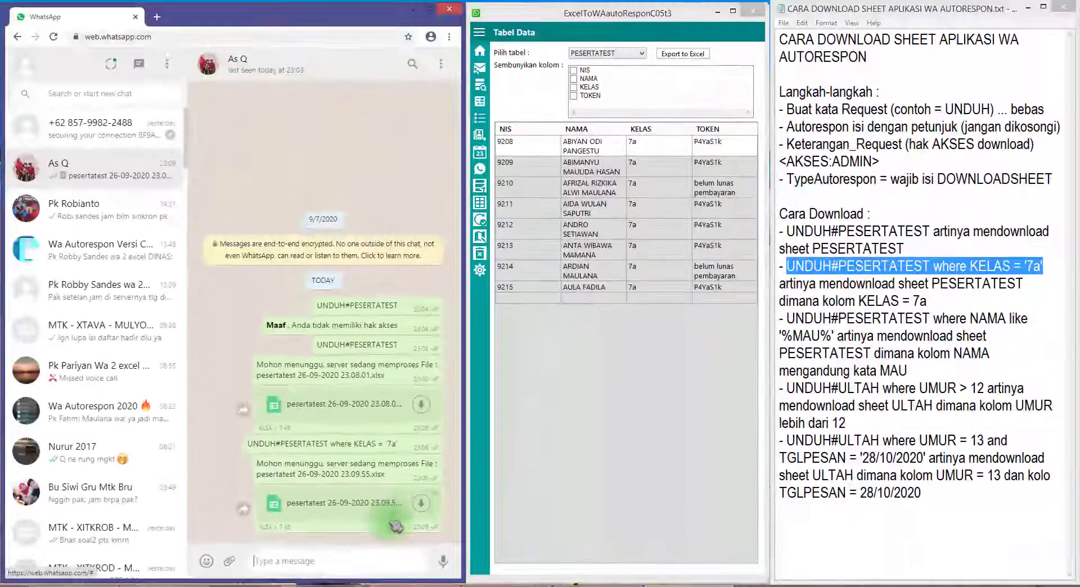
left_click(421, 503)
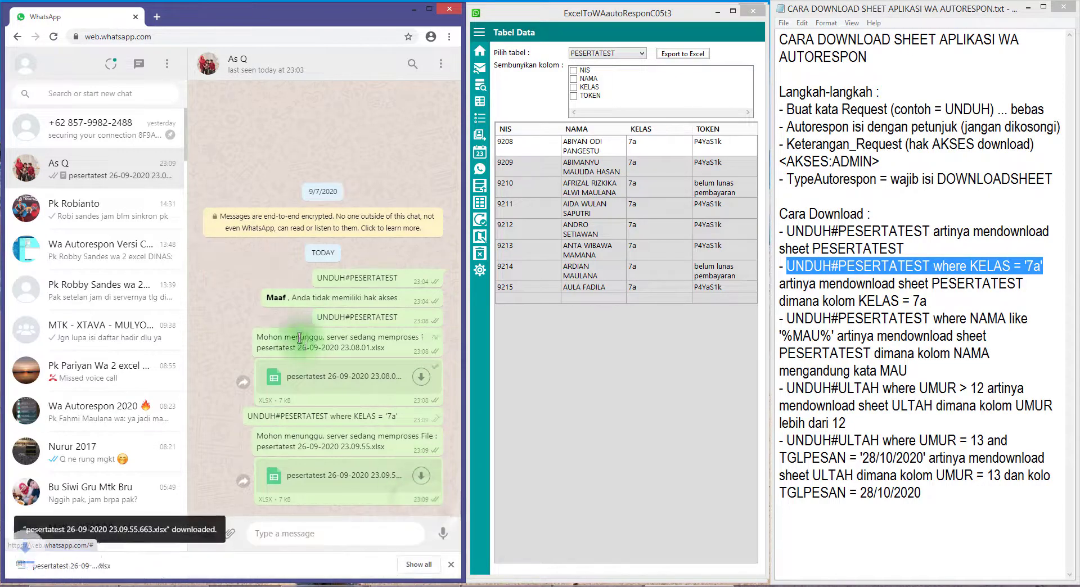
Open the downloaded pesertatest file, select C2:C9 to confirm every KELAS is 7a, and enable editing.
left_click(85, 563)
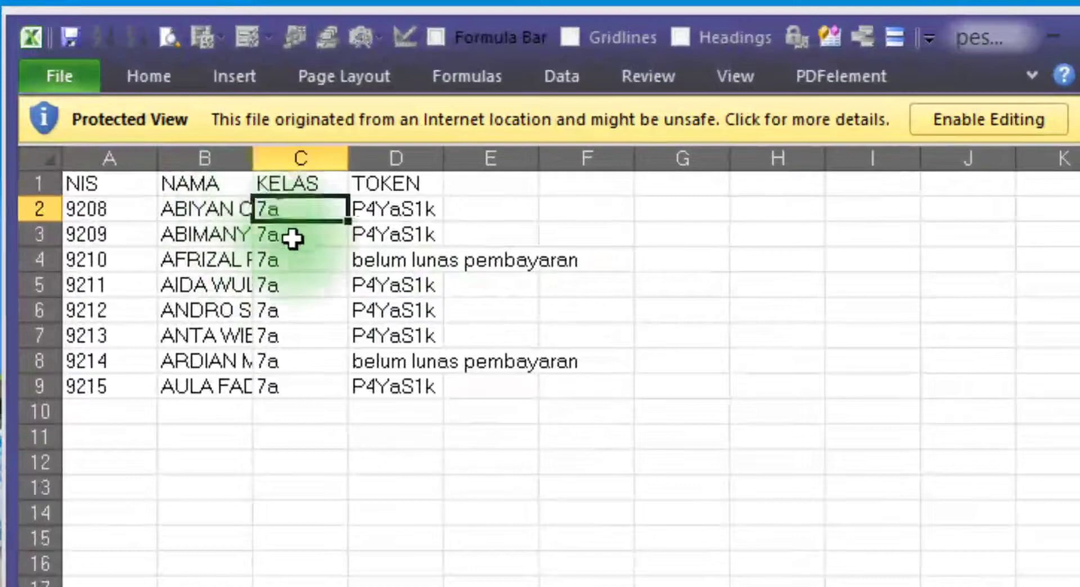
left_click_drag(292, 209, 307, 388)
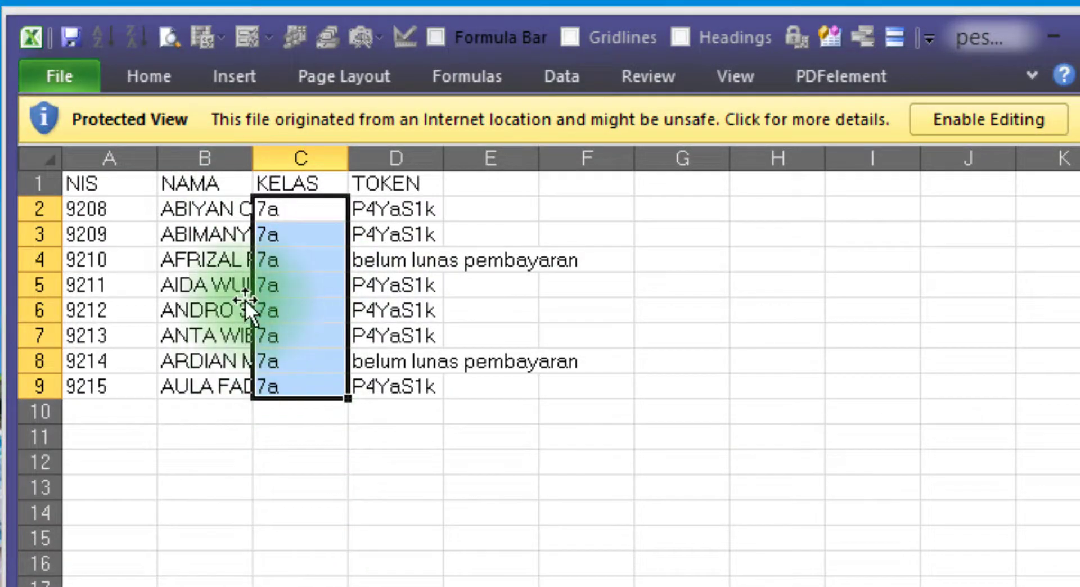
left_click(1036, 125)
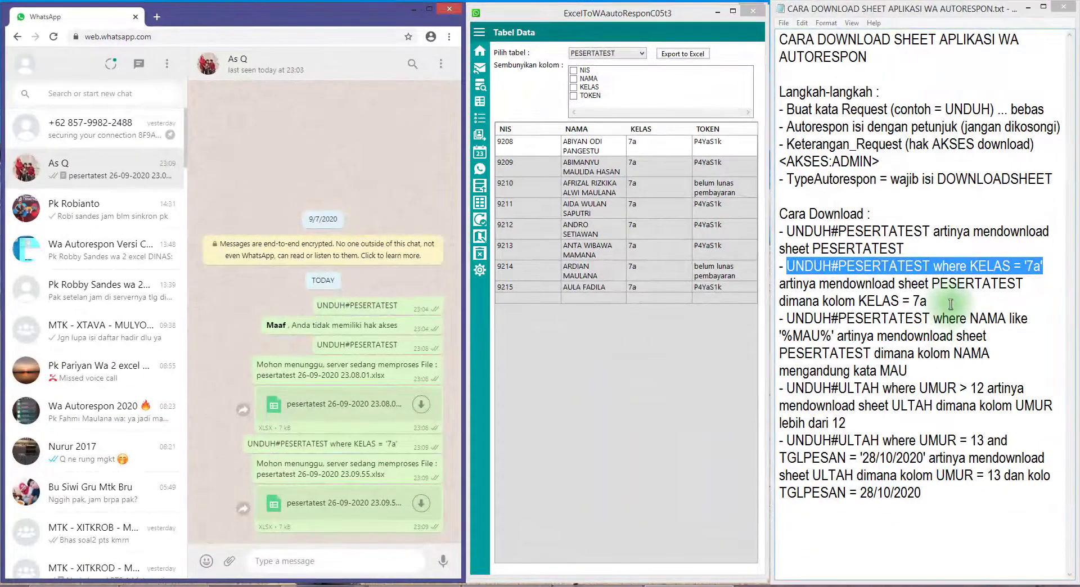
left_click(951, 305)
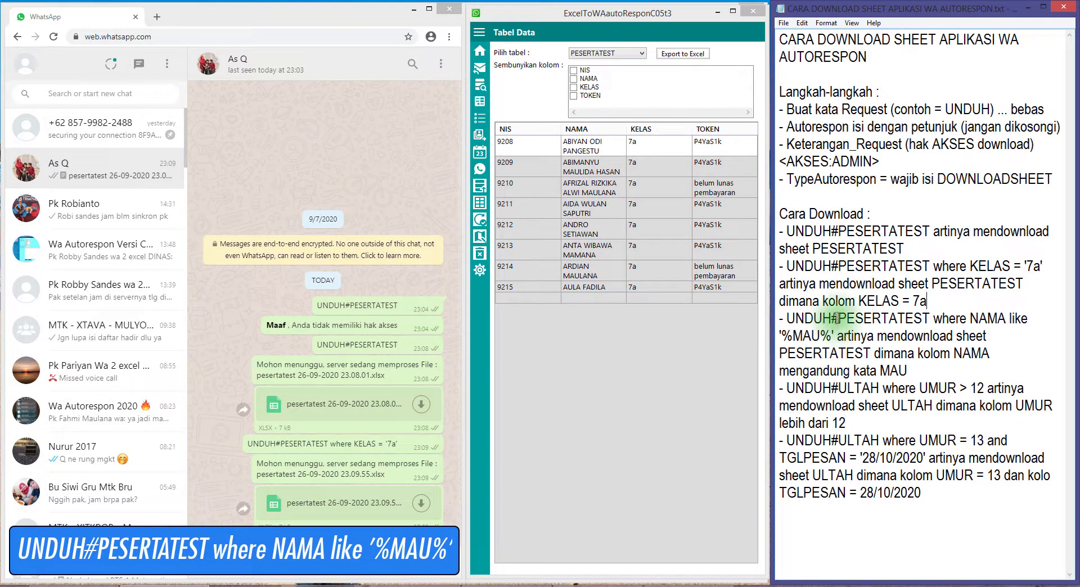
left_click_drag(838, 318, 1007, 318)
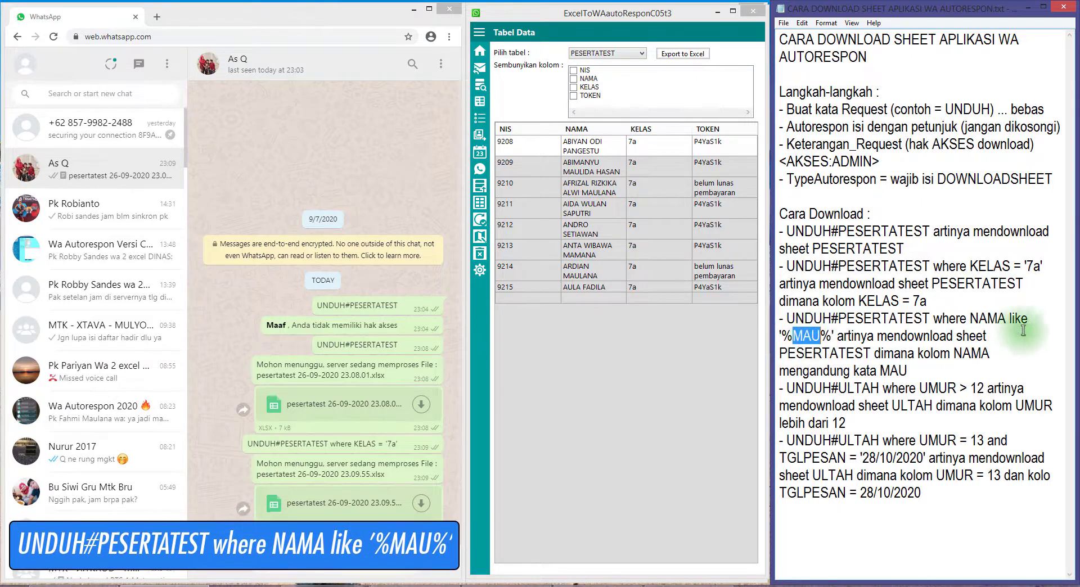
left_click(528, 113)
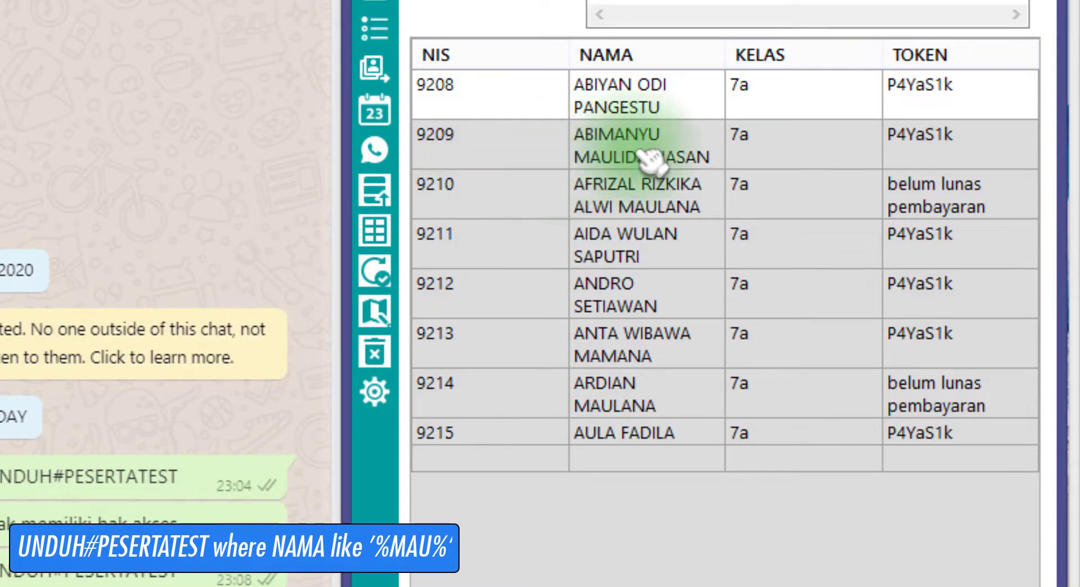
left_click(588, 163)
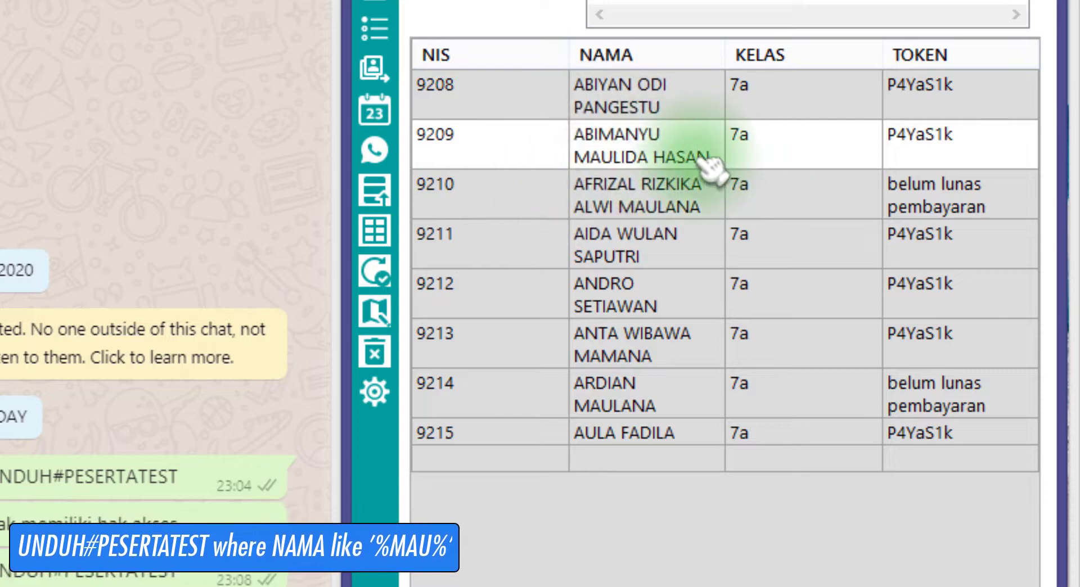
left_click(624, 102)
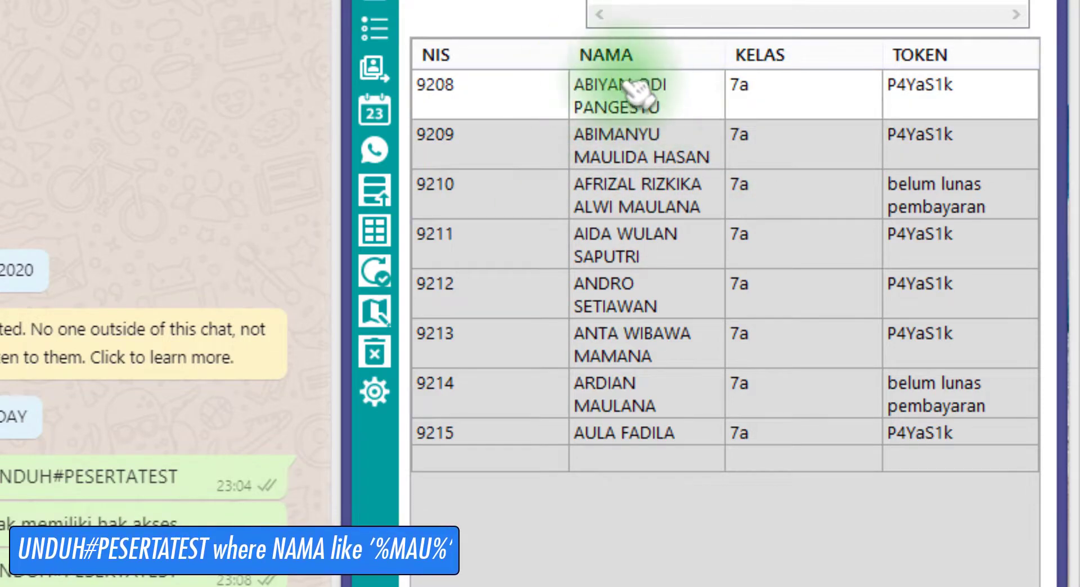
left_click(619, 155)
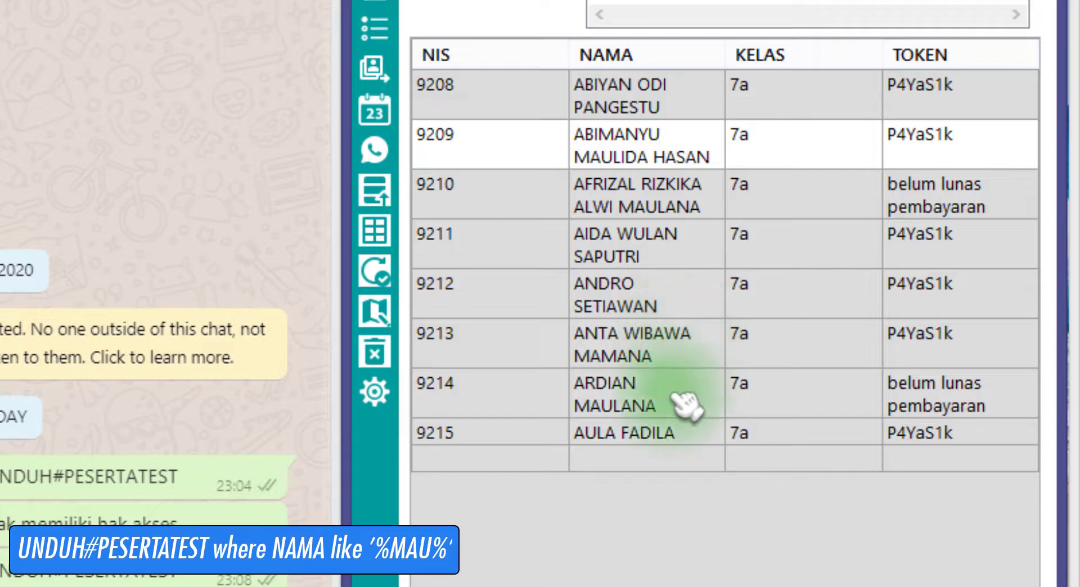
left_click(636, 401)
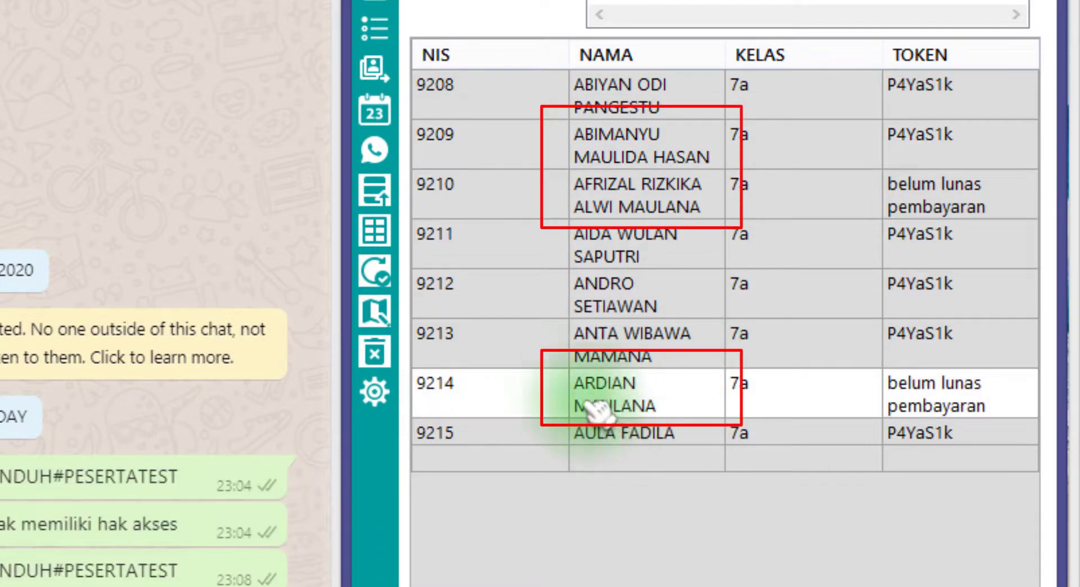
left_click(619, 151)
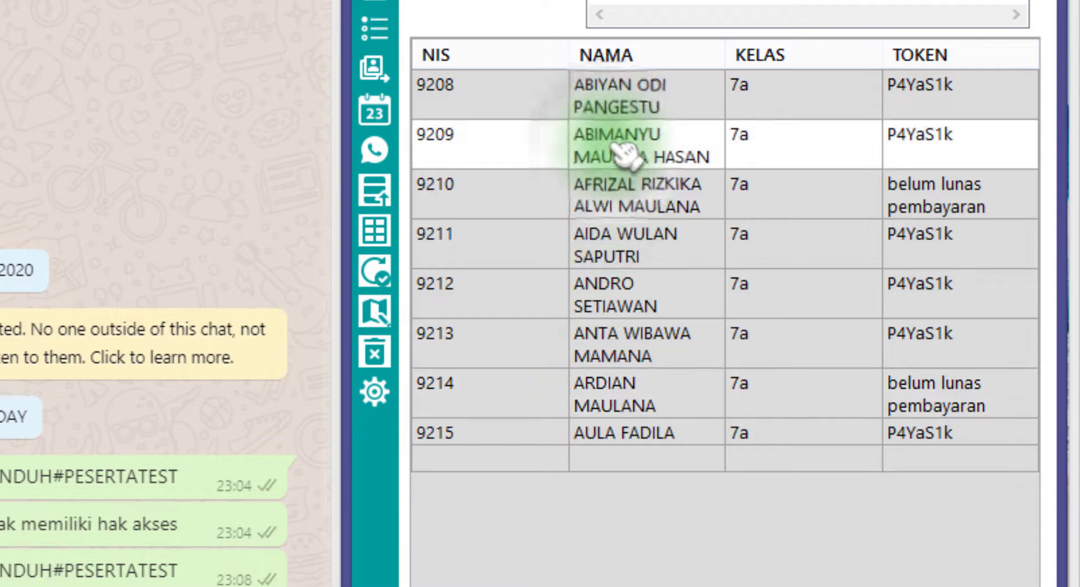
left_click(631, 395)
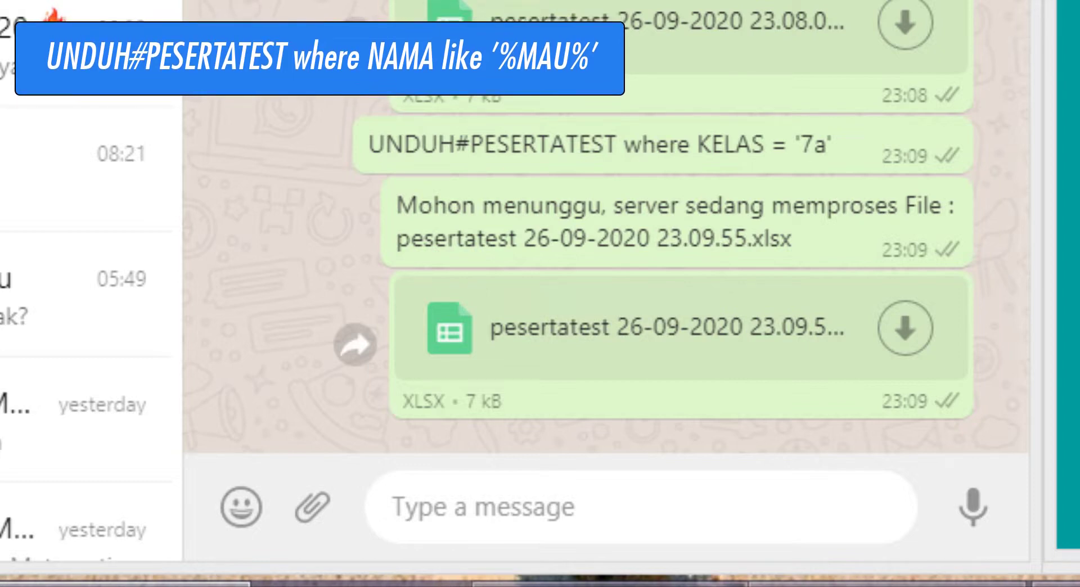
Type UNDUH#PESERTATEST where NAMA like '%MAU%' in the message box and highlight the sheet name.
left_click(490, 506)
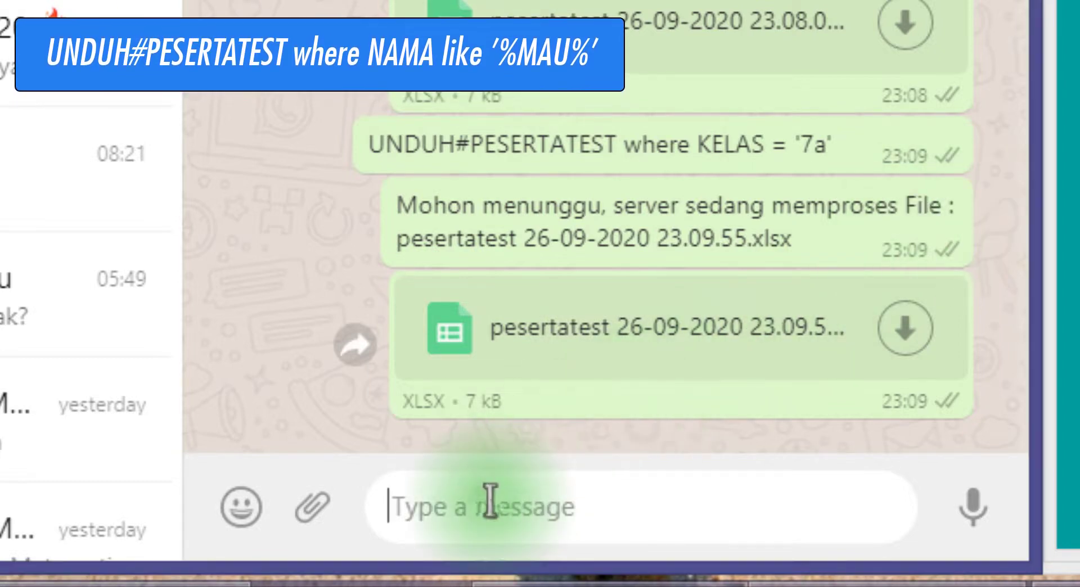
type("UNDUH#PESERTATEST where NAMA like '%MAU%'")
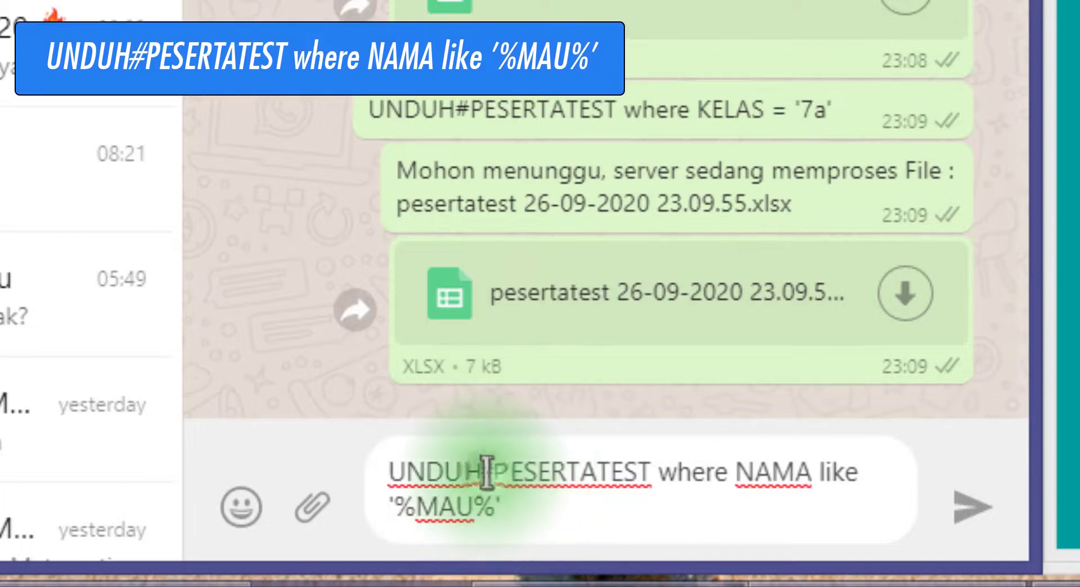
double_click(563, 475)
left_click(450, 472)
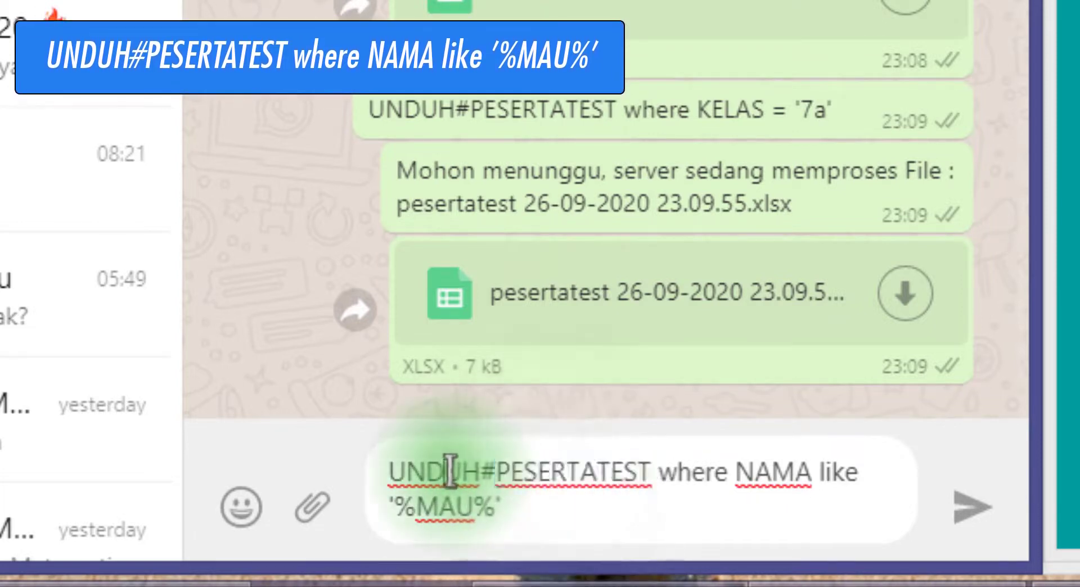
double_click(543, 478)
triple_click(652, 479)
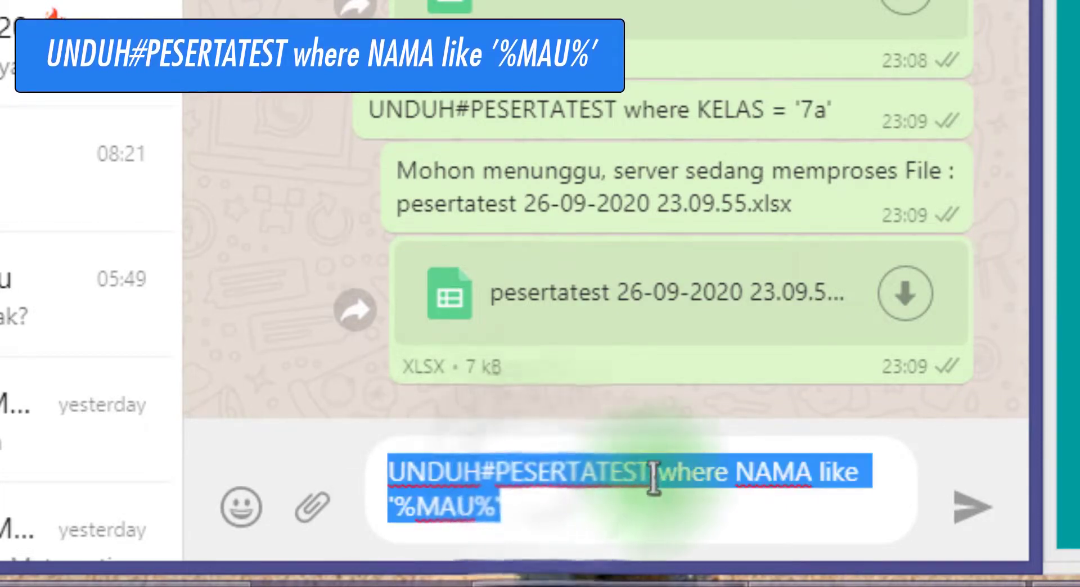
Highlight the where, NAMA, like, MAU and % wildcard parts of the request, then send it.
double_click(673, 476)
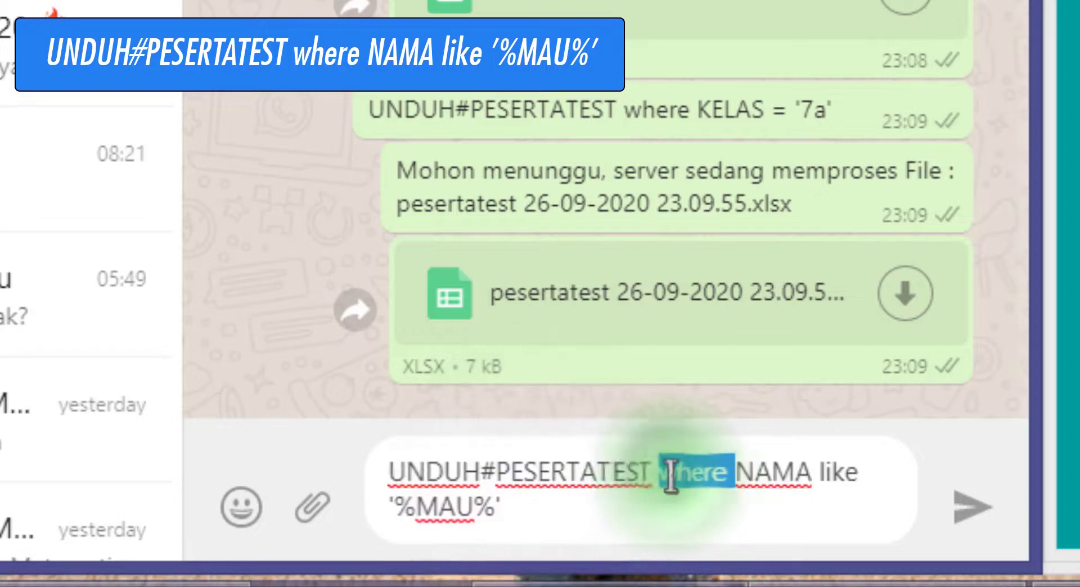
double_click(760, 475)
double_click(832, 473)
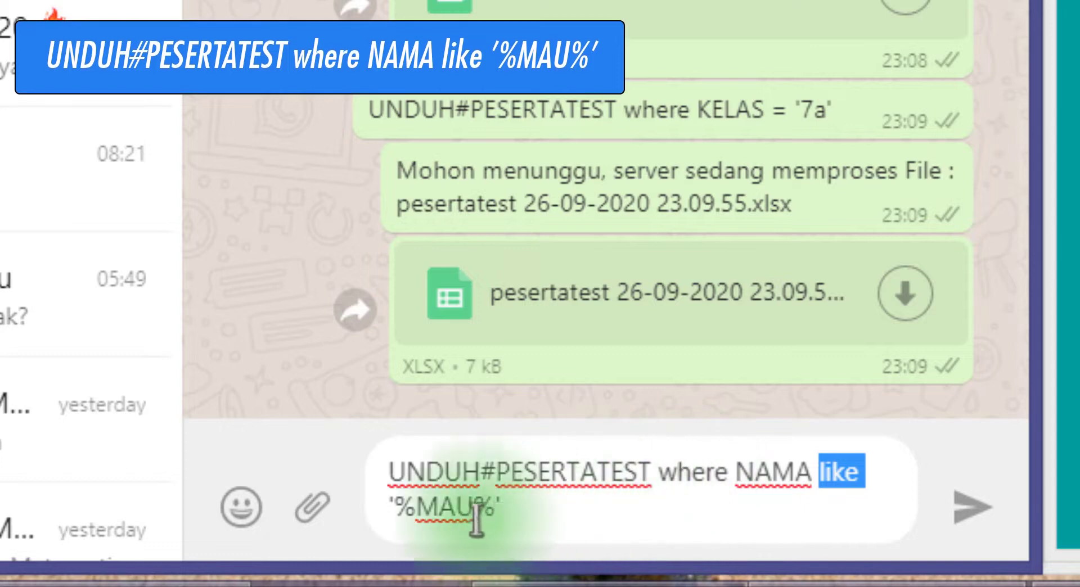
double_click(428, 506)
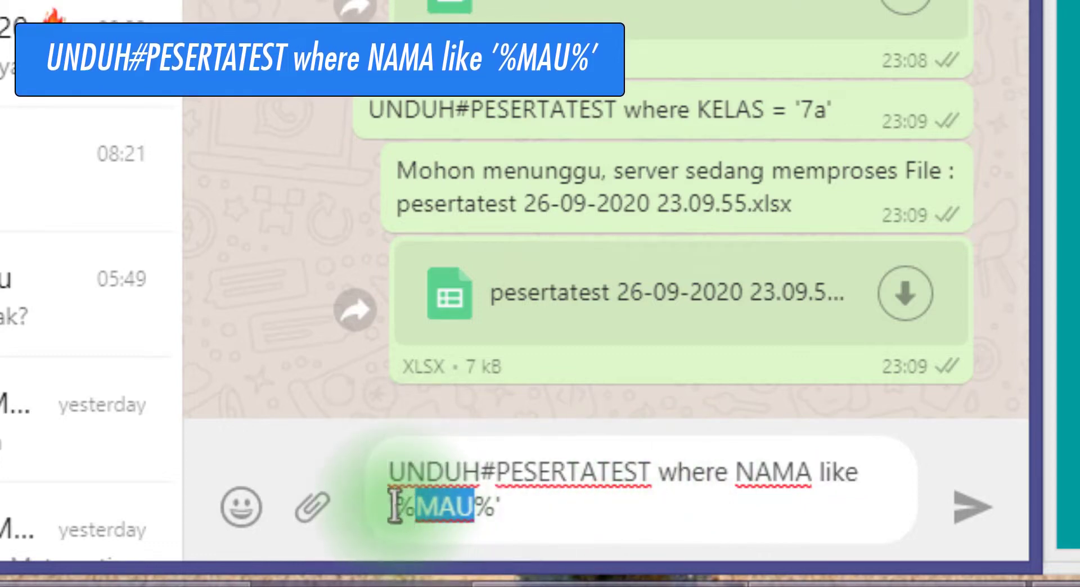
left_click(541, 519)
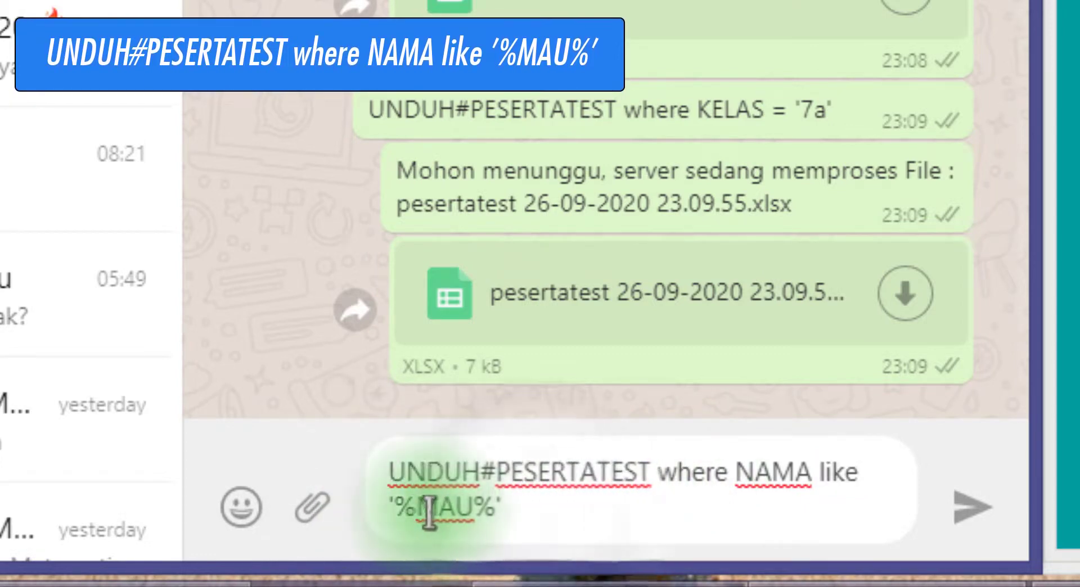
left_click_drag(415, 506, 394, 507)
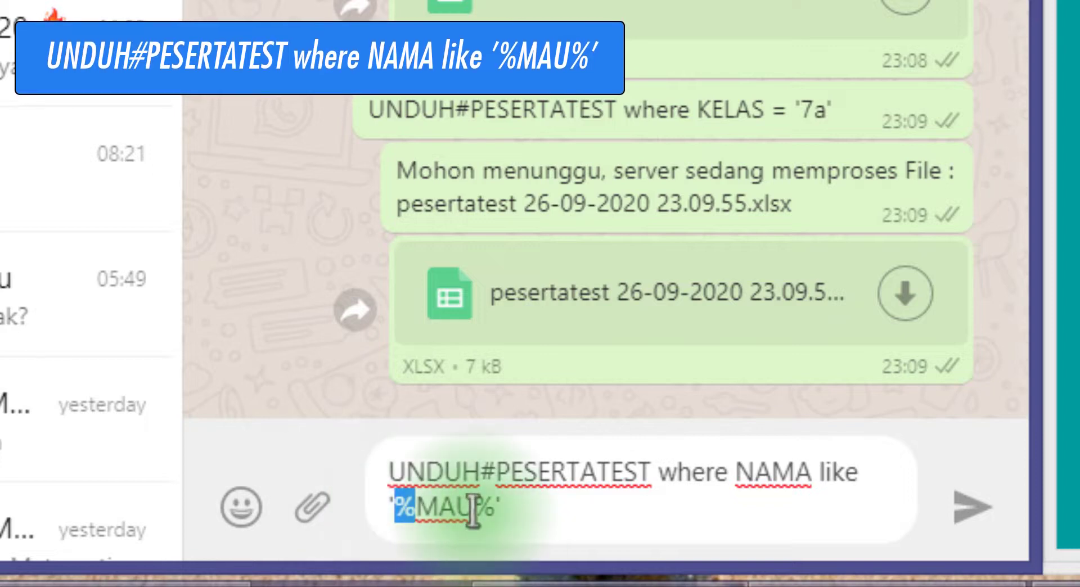
left_click_drag(476, 506, 495, 506)
left_click(529, 519)
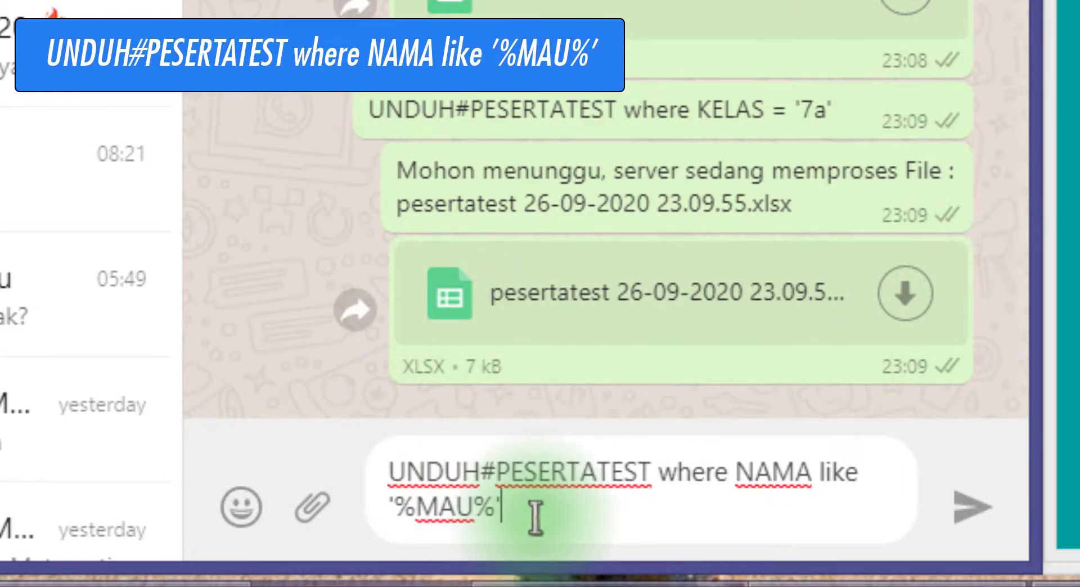
key("Return")
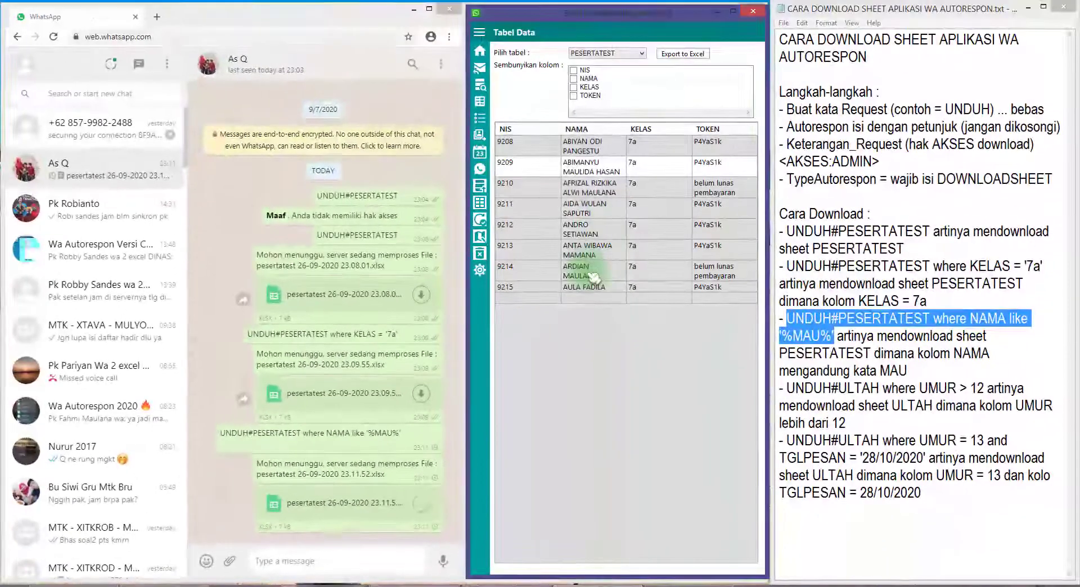
Mark the matching MAU rows in the app table and download the returned MAU-filtered spreadsheet.
left_click(599, 174)
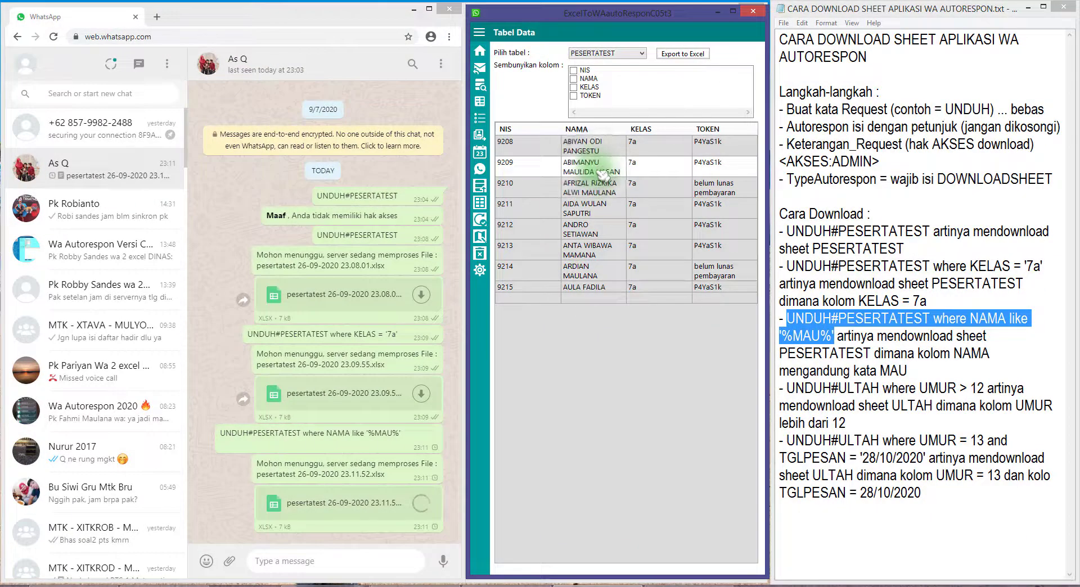
left_click(593, 271)
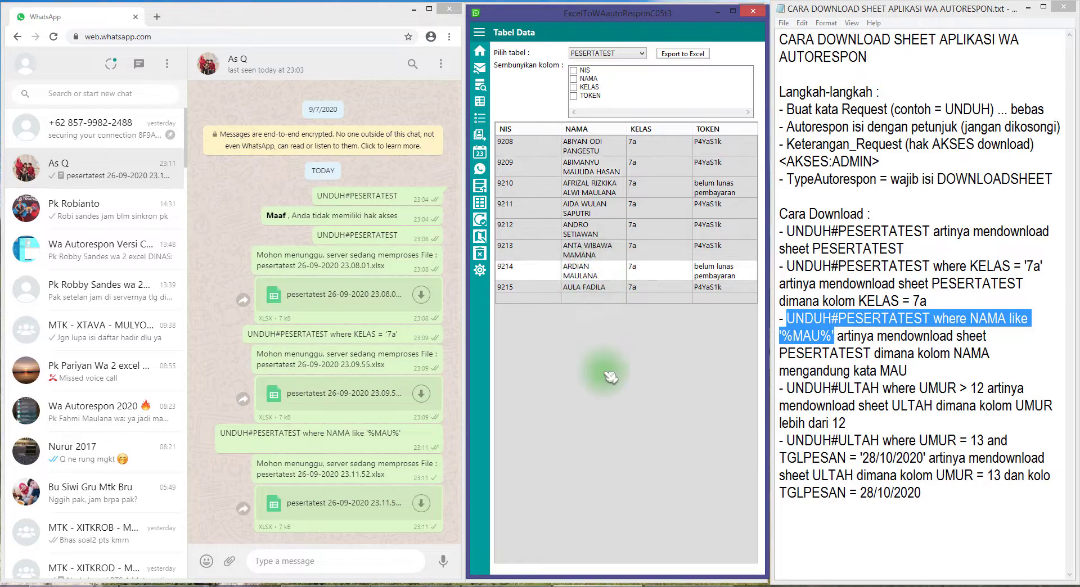
left_click(425, 506)
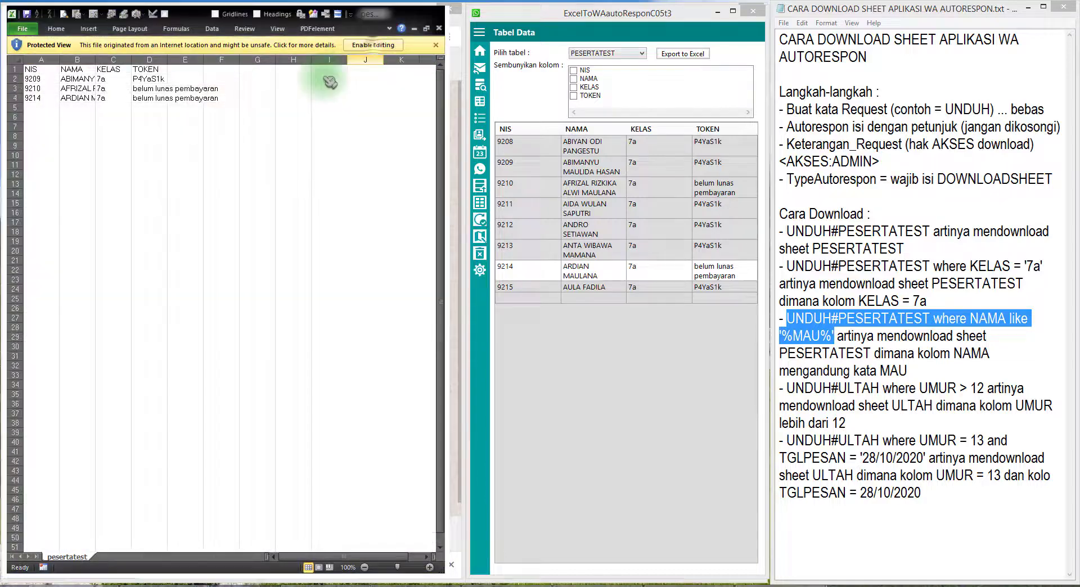
Enable editing in the downloaded workbook and auto-fit columns A–D to their contents.
left_click(374, 45)
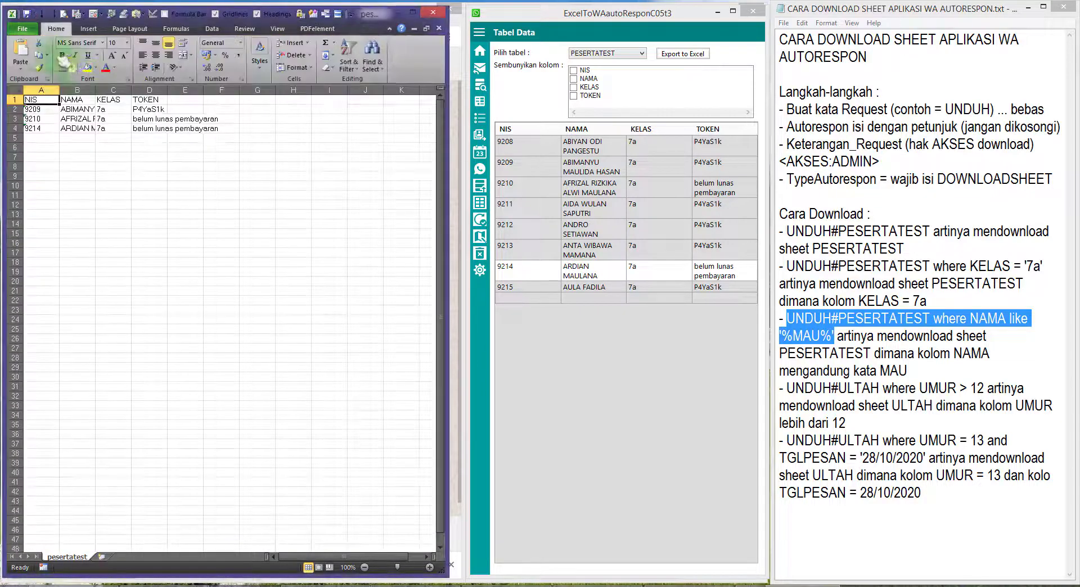
left_click_drag(39, 89, 166, 90)
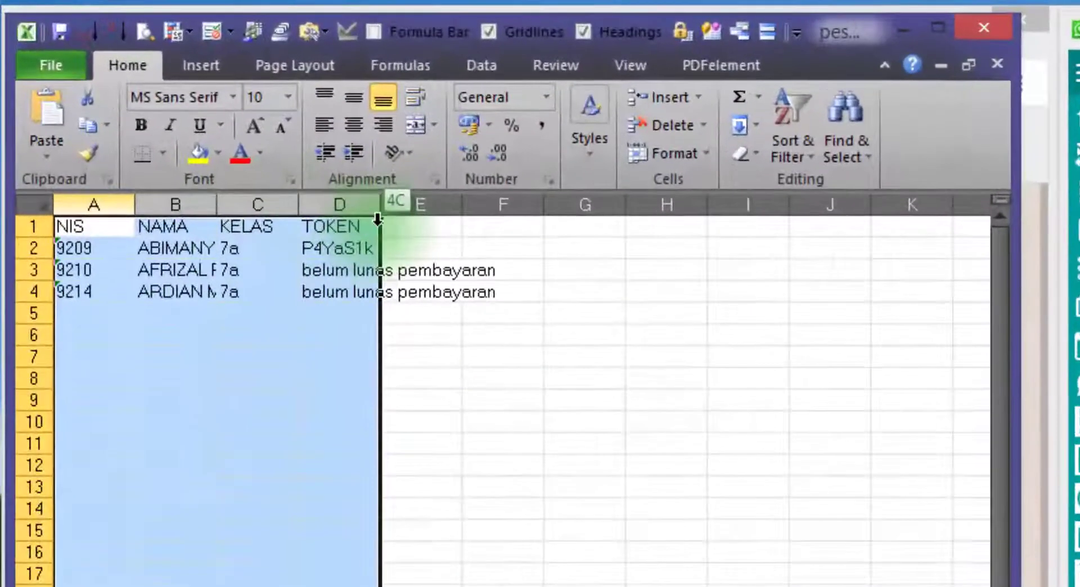
double_click(381, 213)
left_click(260, 378)
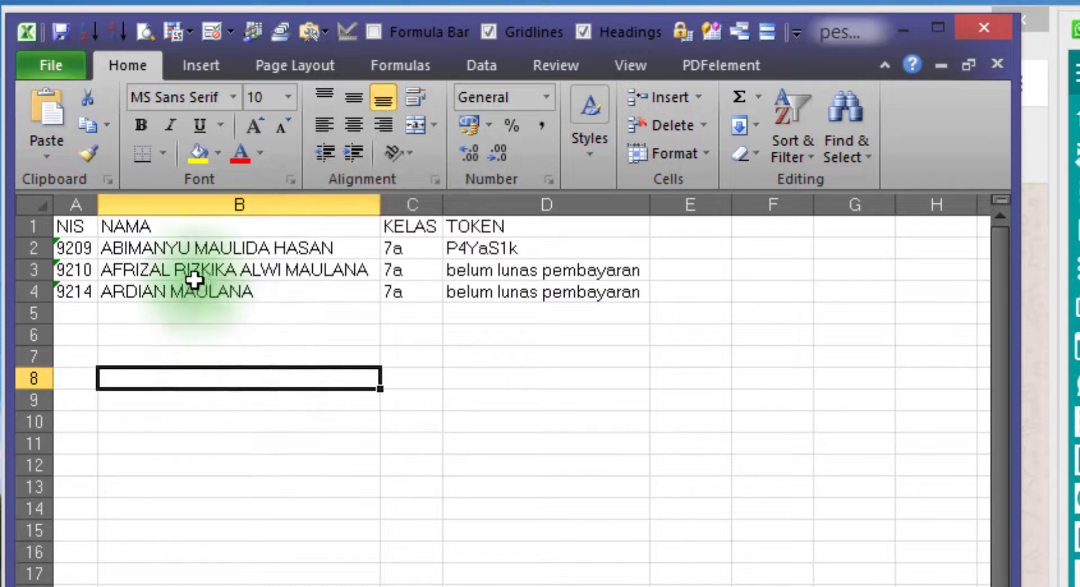
Compare the three student names containing MAU against the app table, then close the workbook.
left_click(197, 270)
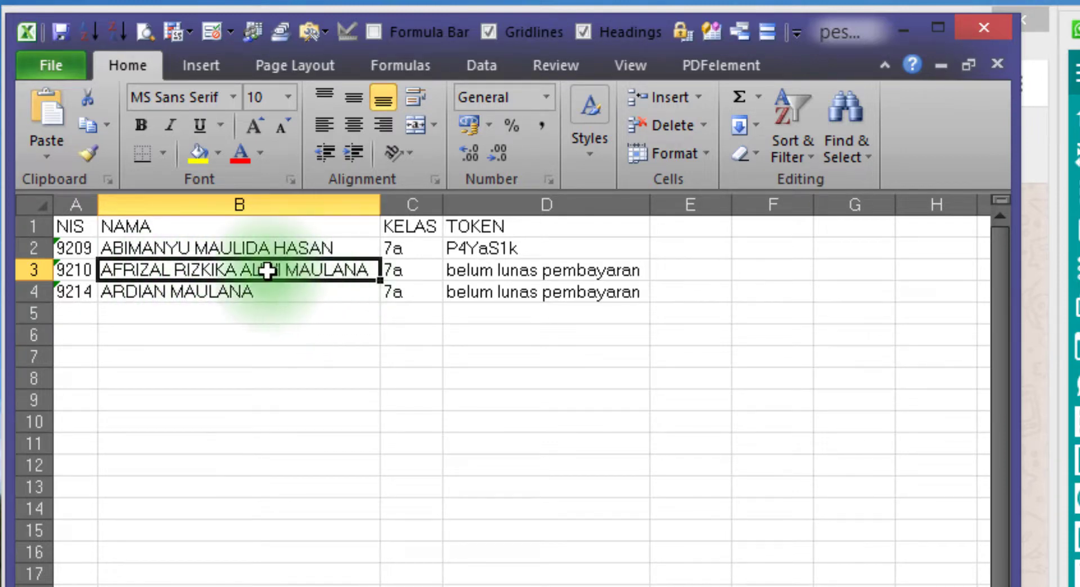
left_click(150, 248)
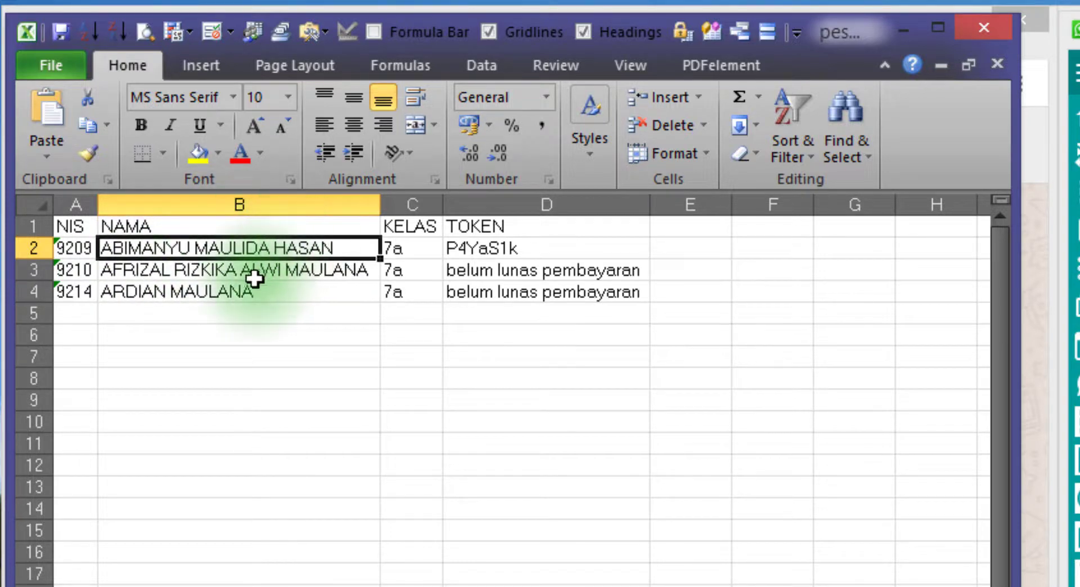
left_click(259, 297)
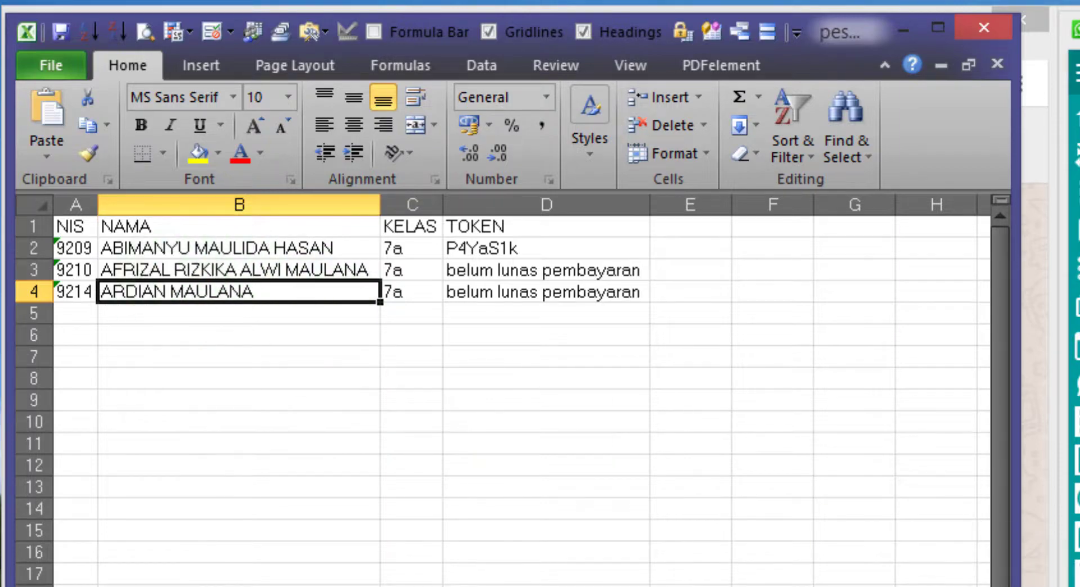
key("alt+Tab")
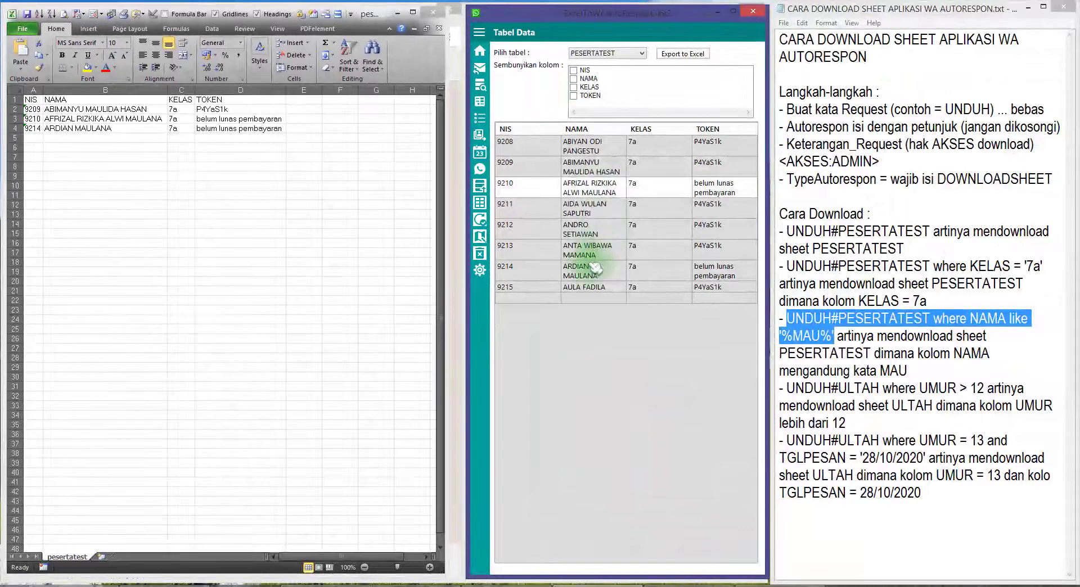
left_click(595, 269)
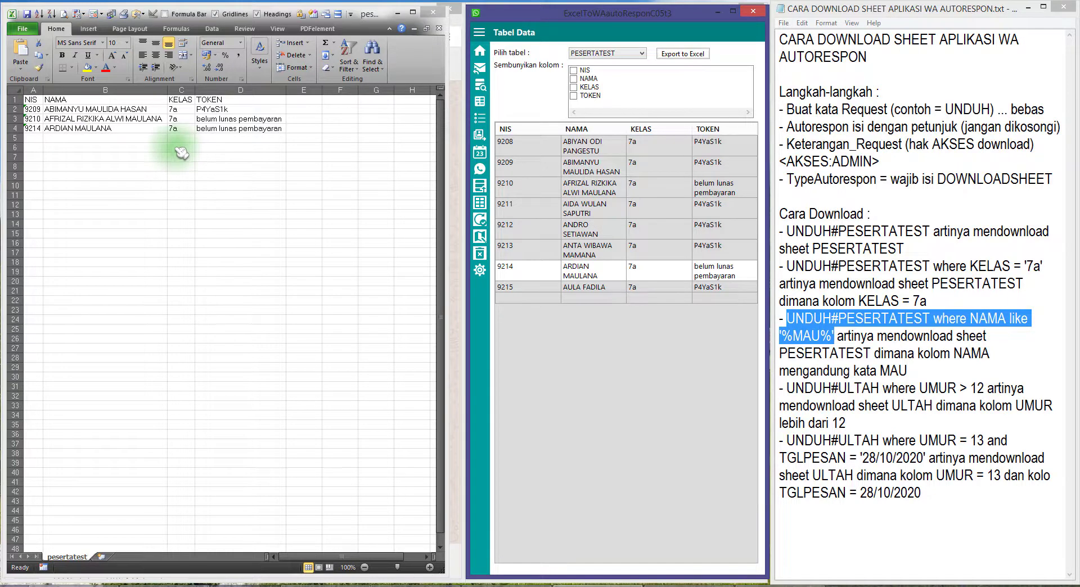
left_click(97, 110)
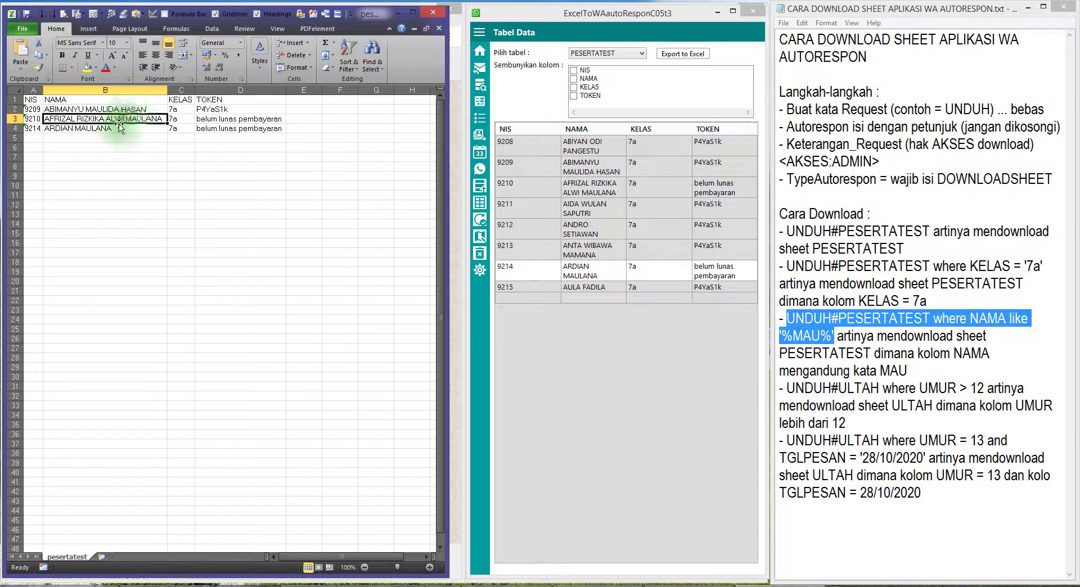
left_click(66, 129)
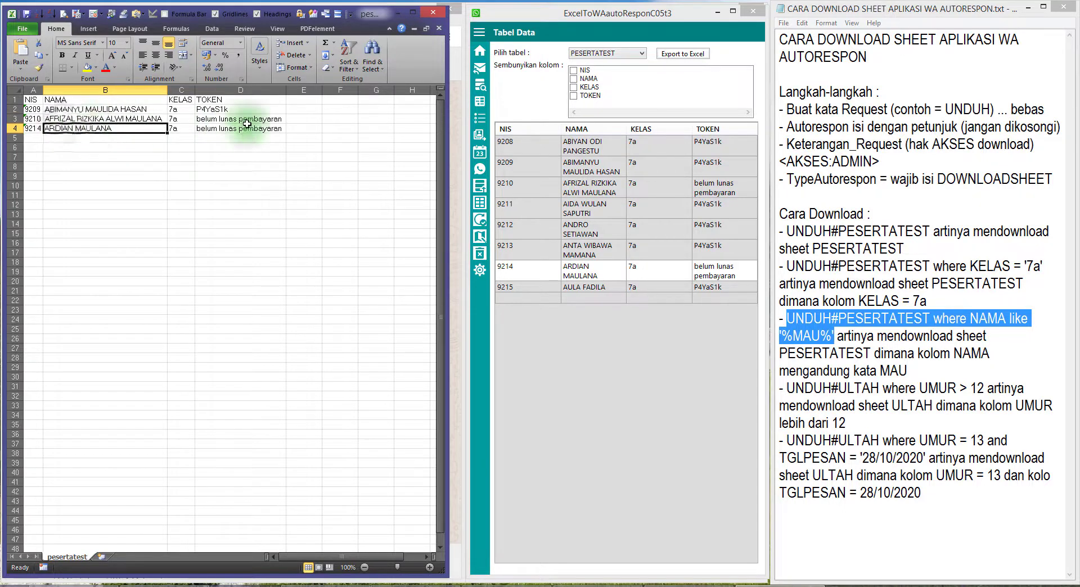
left_click(434, 12)
Discard the pesertatest workbook and show the ULTAH table in ExcelToWAautoRespon.
left_click(558, 316)
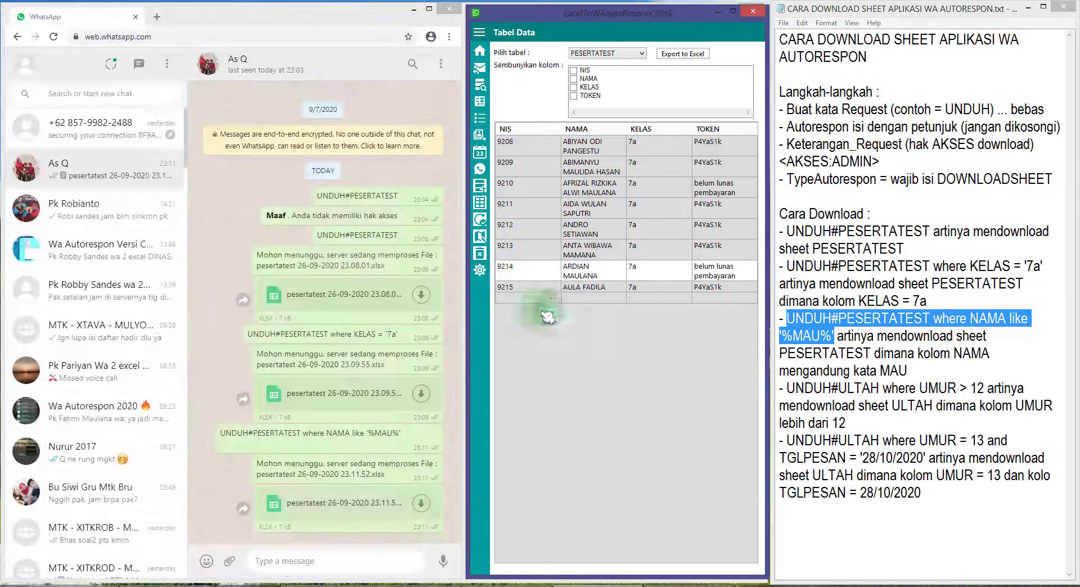
left_click(845, 363)
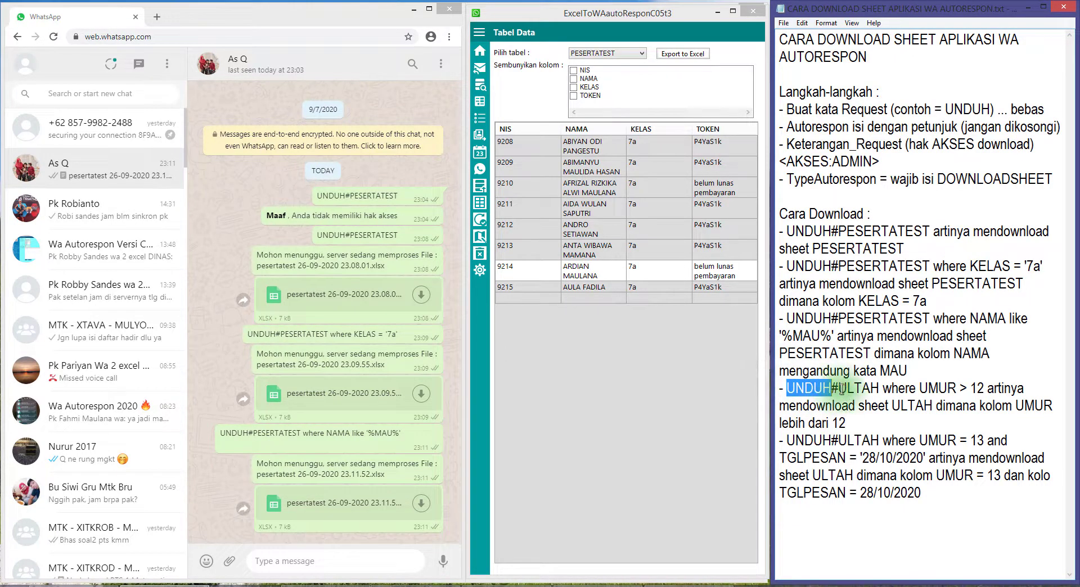
left_click(607, 53)
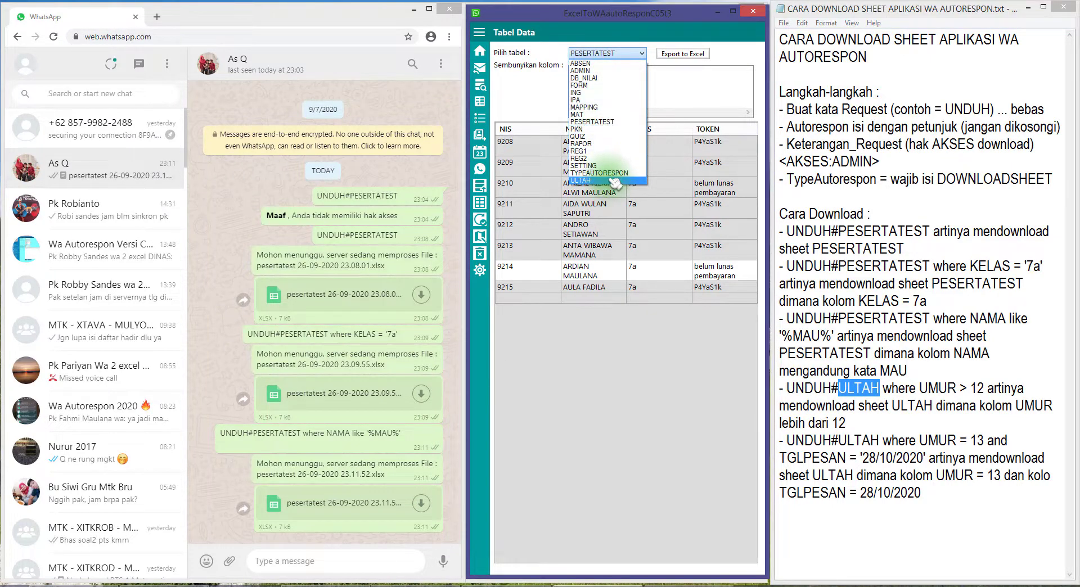
left_click(616, 182)
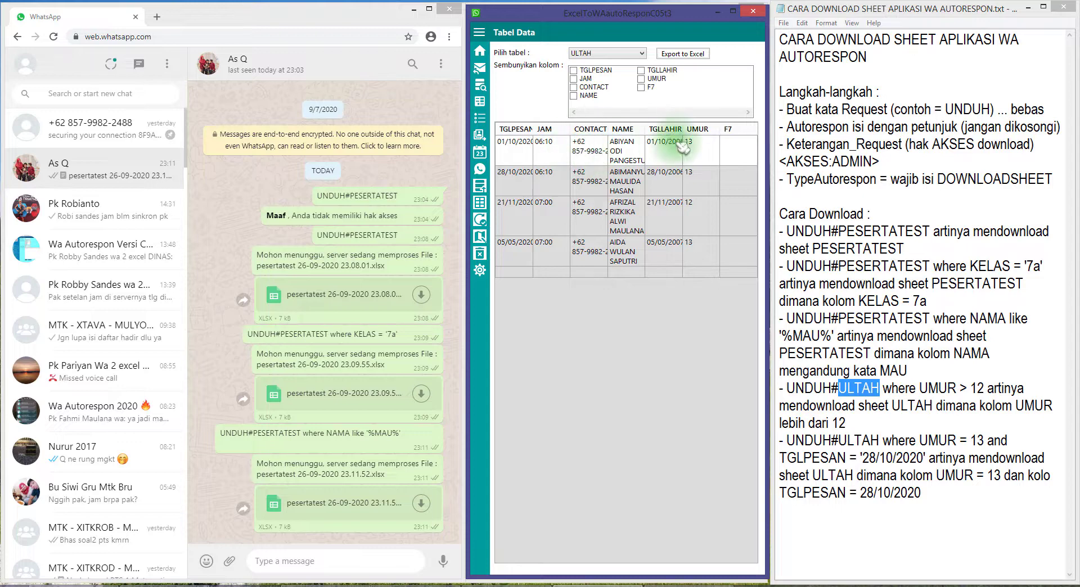
Point out the UMUR > 12 condition and the ULTAH rows aged 13 versus the one aged 12.
key("alt+Tab")
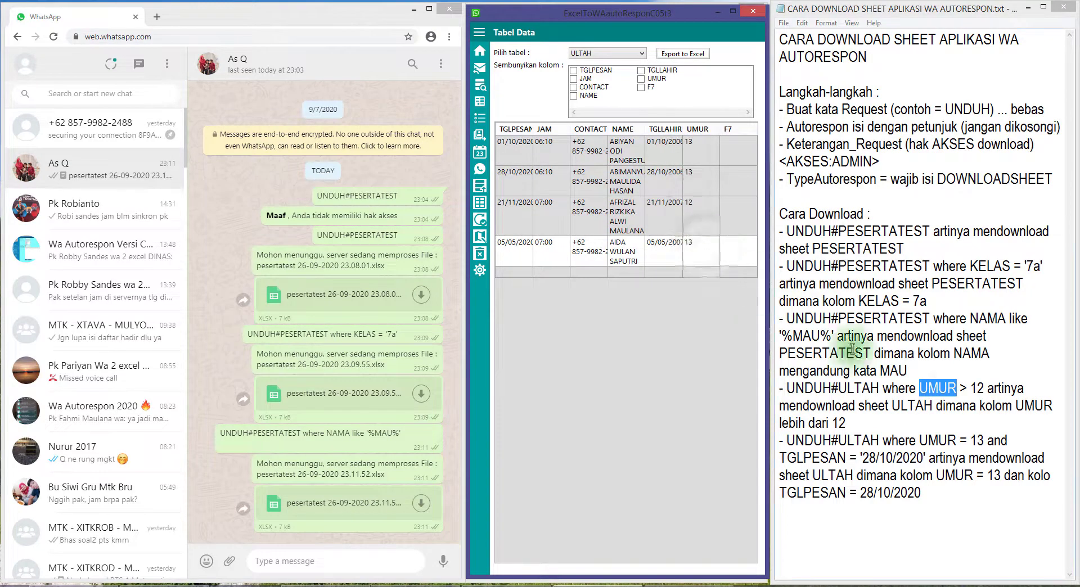
left_click(950, 391)
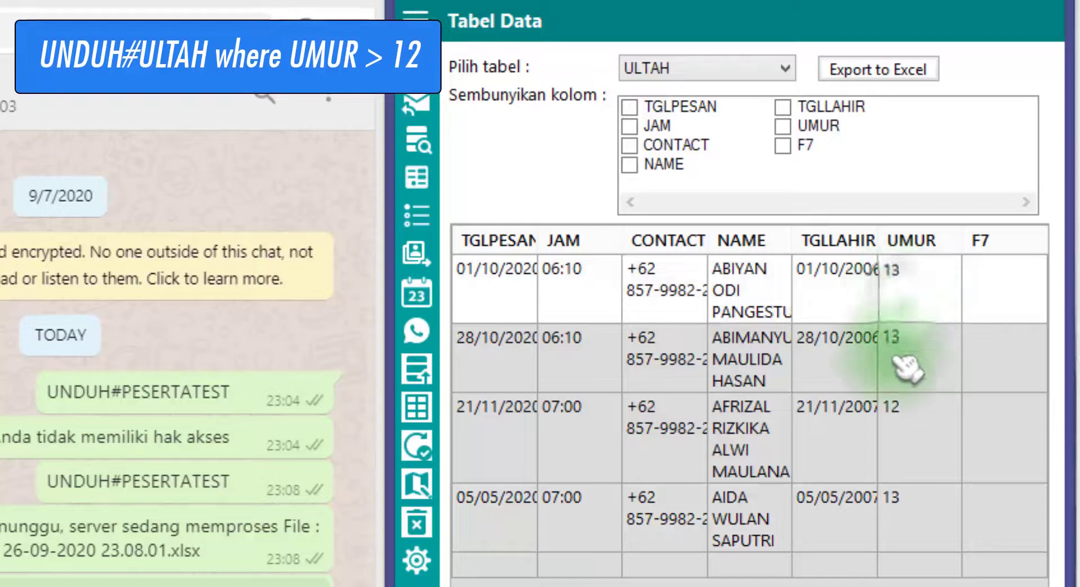
left_click_drag(906, 368, 909, 372)
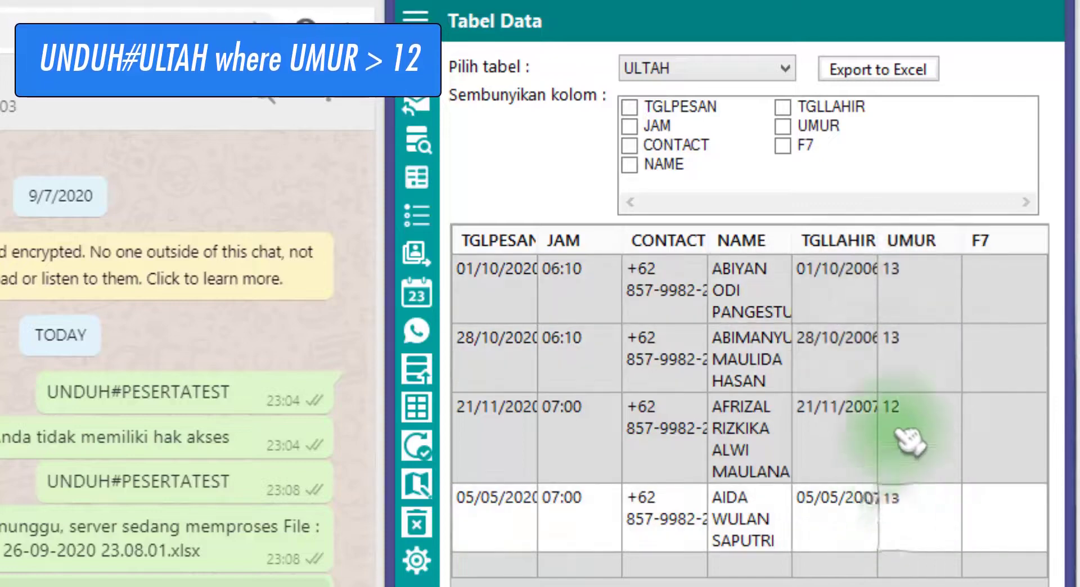
left_click(847, 434)
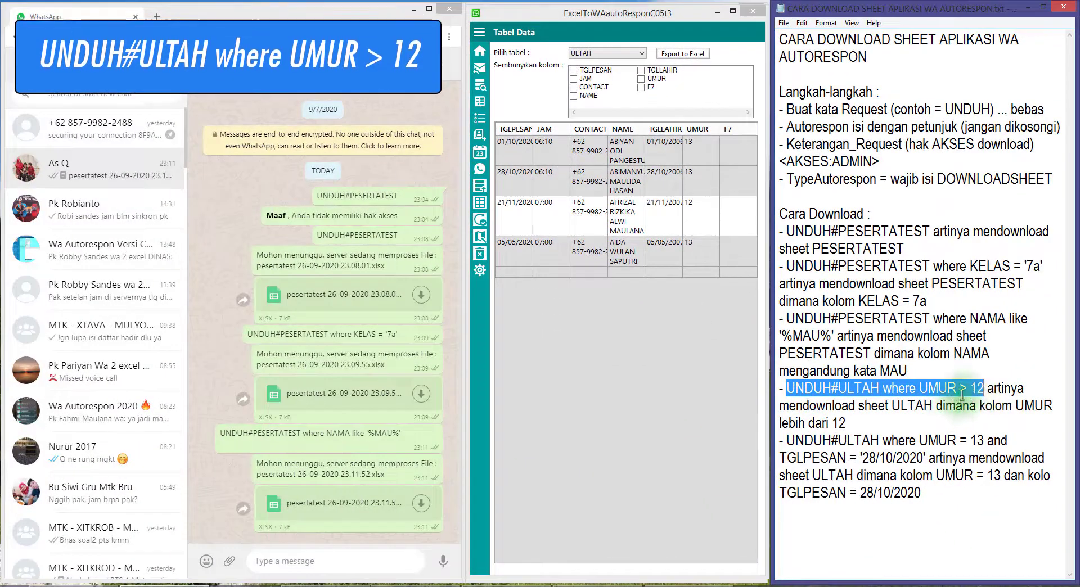
Paste and send UNDUH#ULTAH where UMUR > 12, then download the returned ultah xlsx.
left_click(284, 560)
type("UNDUH#ULTAH where UMUR > 12")
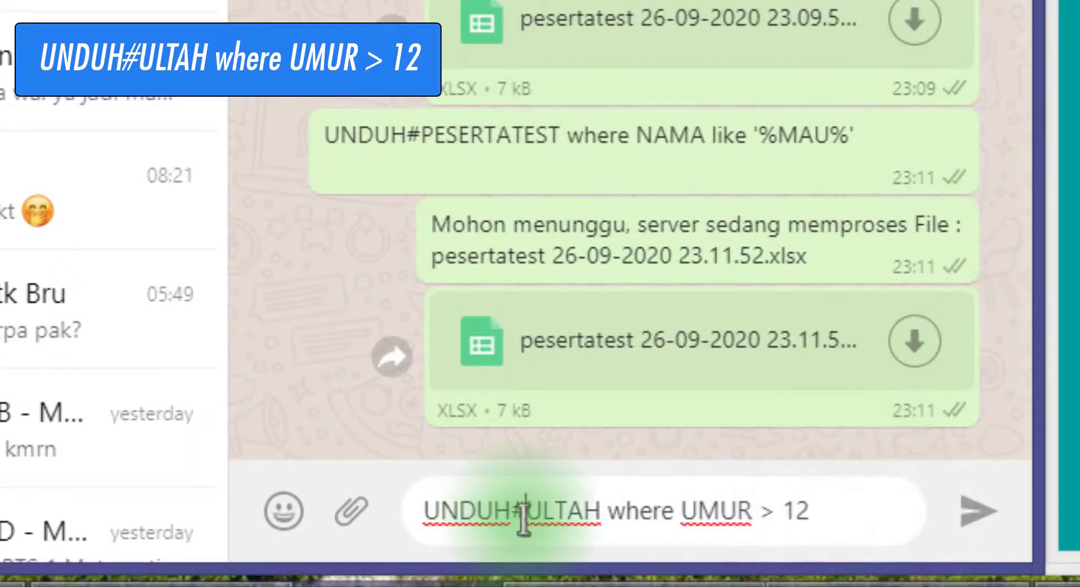
left_click(527, 513)
left_click(629, 514)
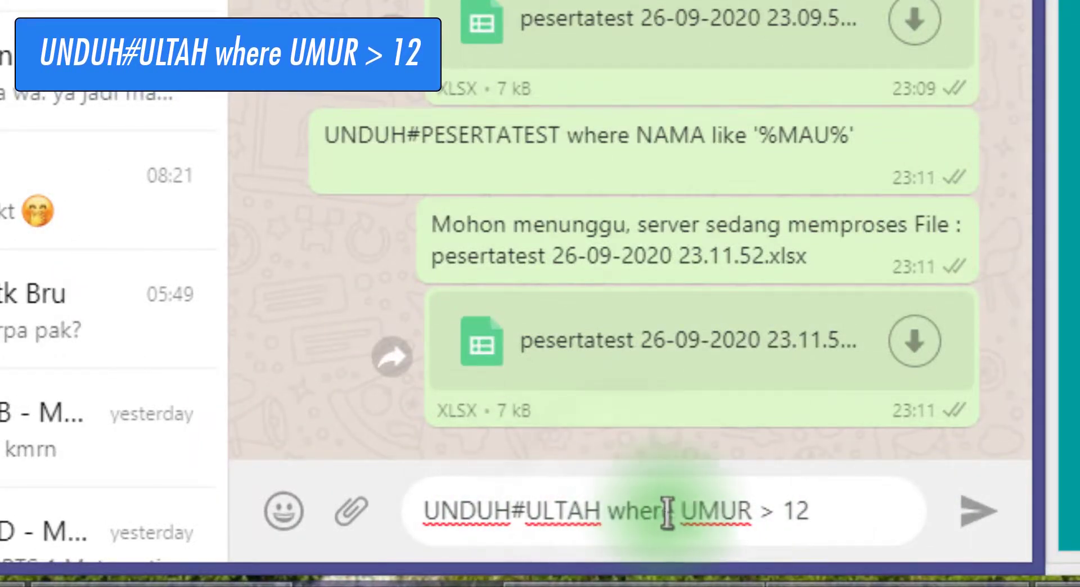
left_click_drag(682, 513, 752, 526)
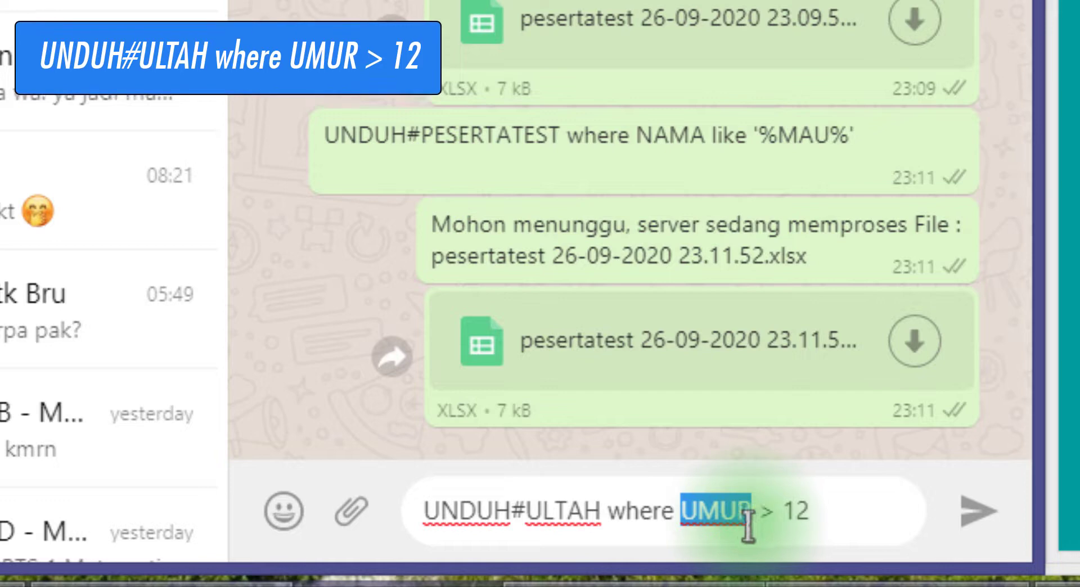
left_click(816, 512)
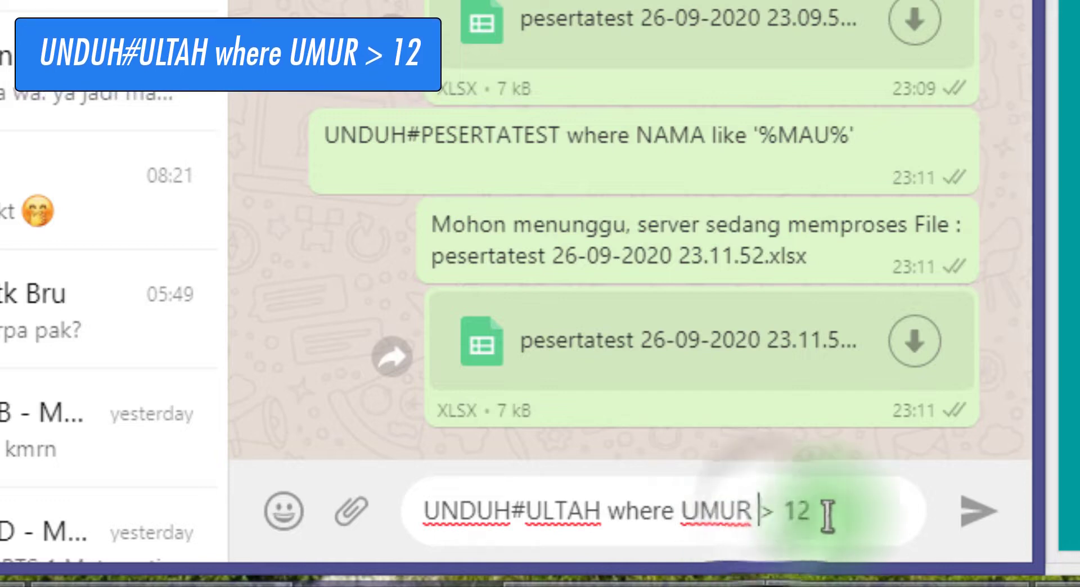
left_click(929, 509)
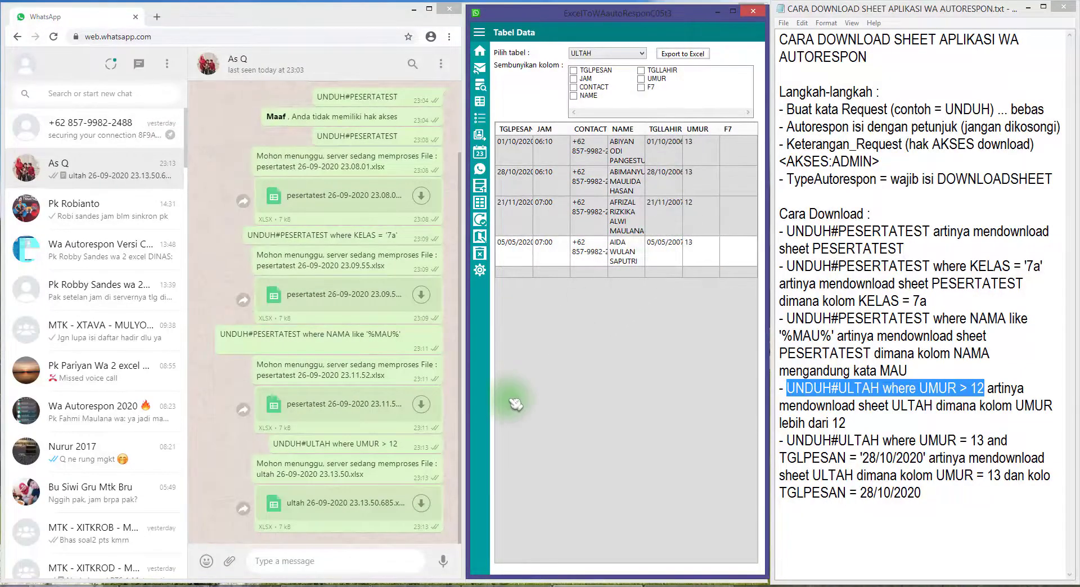
left_click(421, 503)
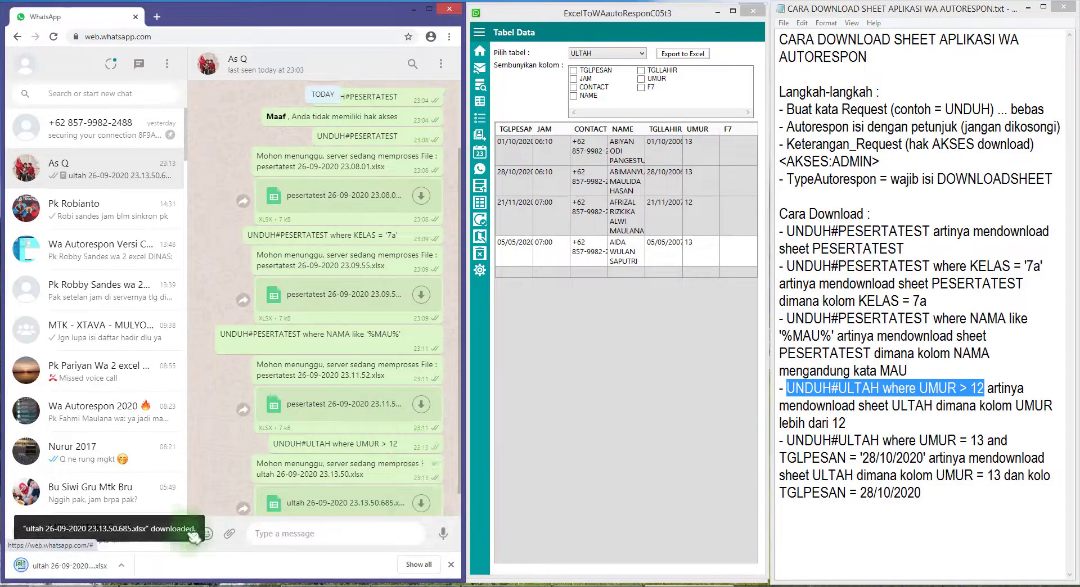
Open the downloaded ultah workbook, enable editing, and auto-fit columns A–G.
left_click(62, 565)
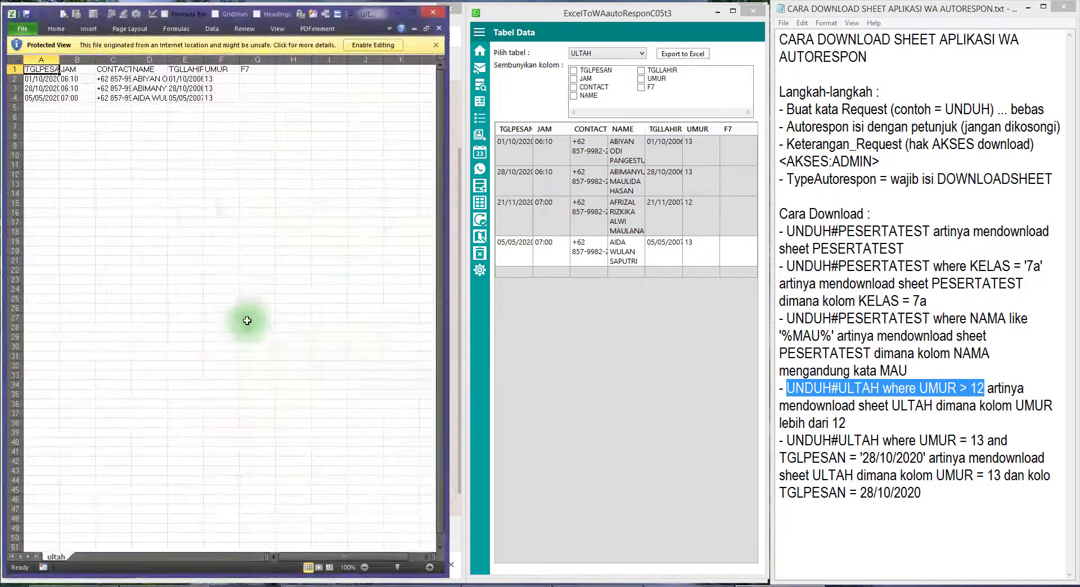
left_click(373, 45)
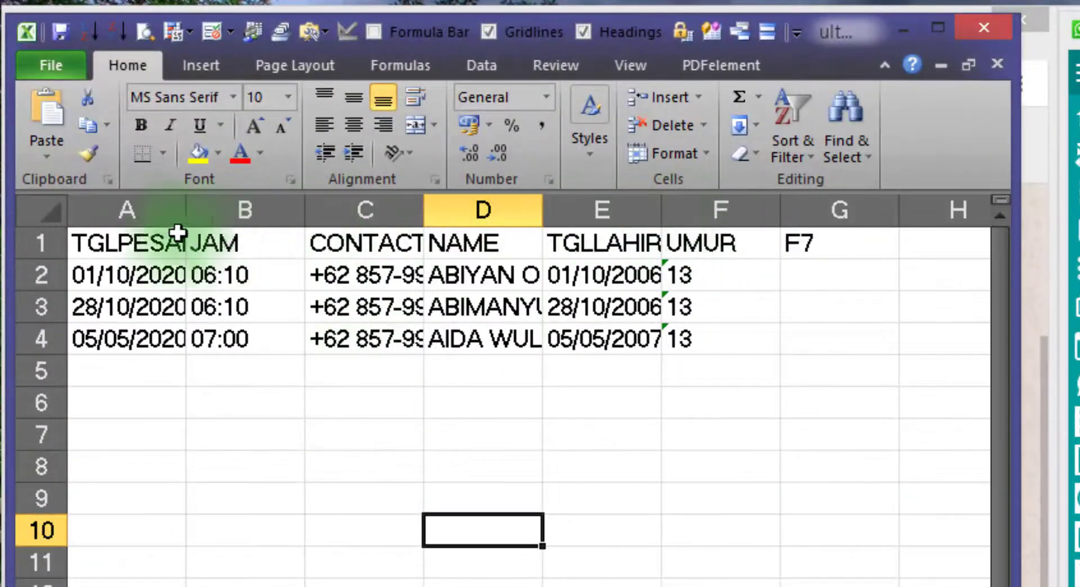
left_click_drag(176, 211, 785, 216)
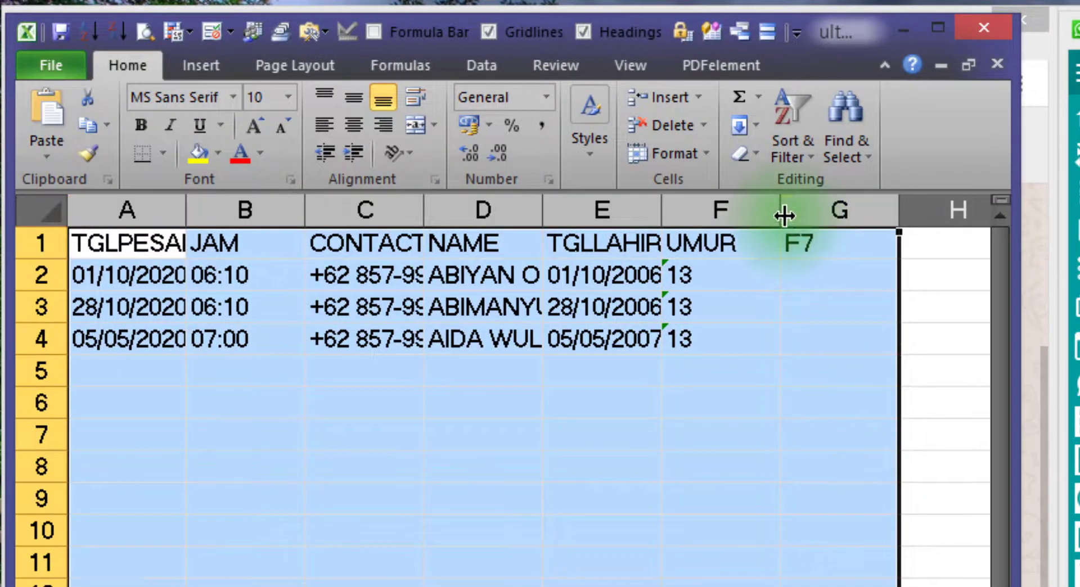
double_click(785, 215)
left_click(683, 304)
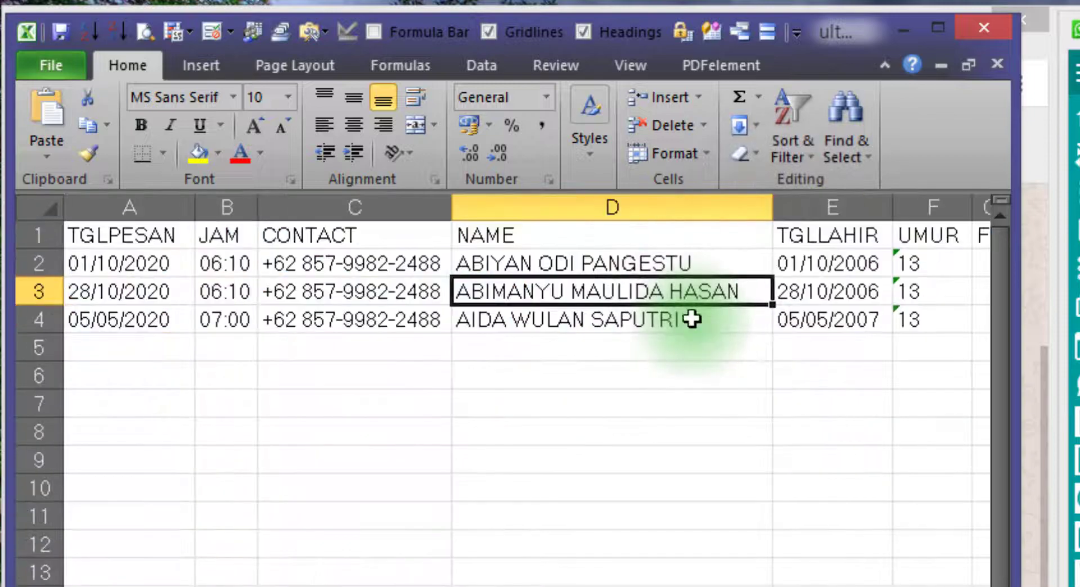
Select F2:F4 to confirm all three UMUR values are 13, then close without saving.
scroll(692, 319, "down", 1, "ctrl")
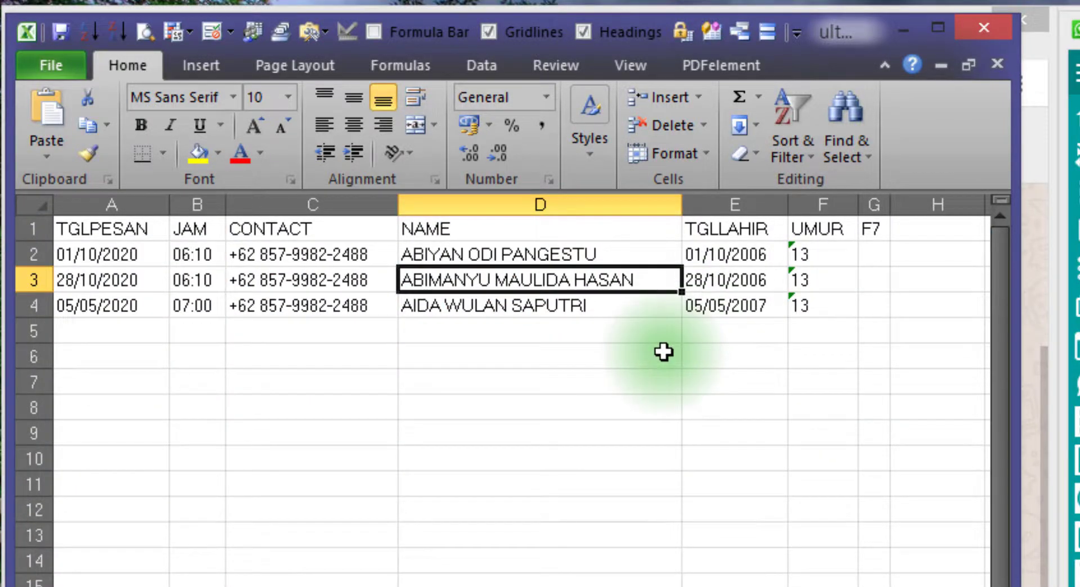
left_click_drag(819, 253, 817, 310)
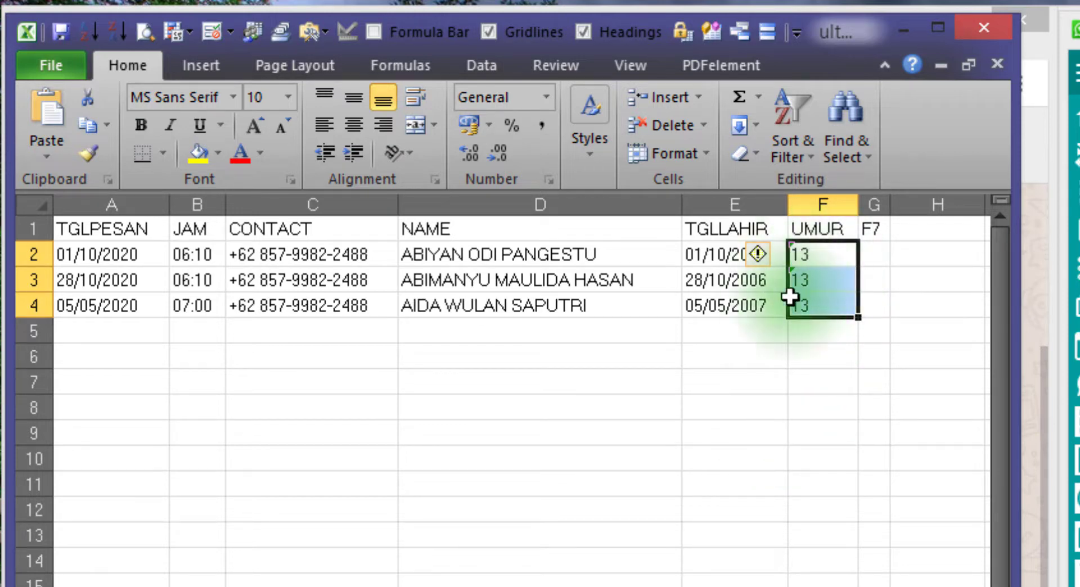
key("alt+Tab")
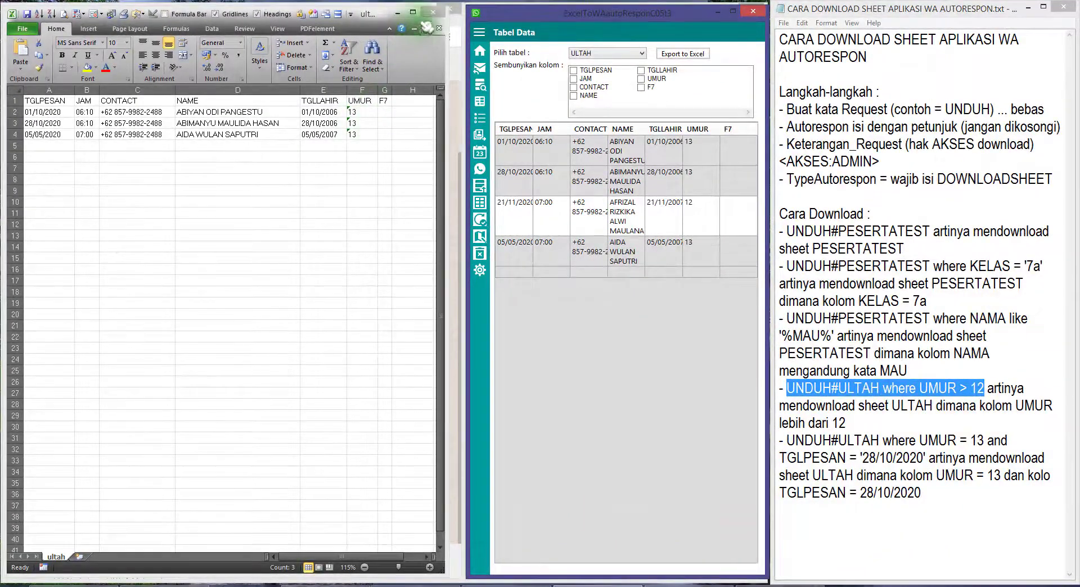
left_click(433, 12)
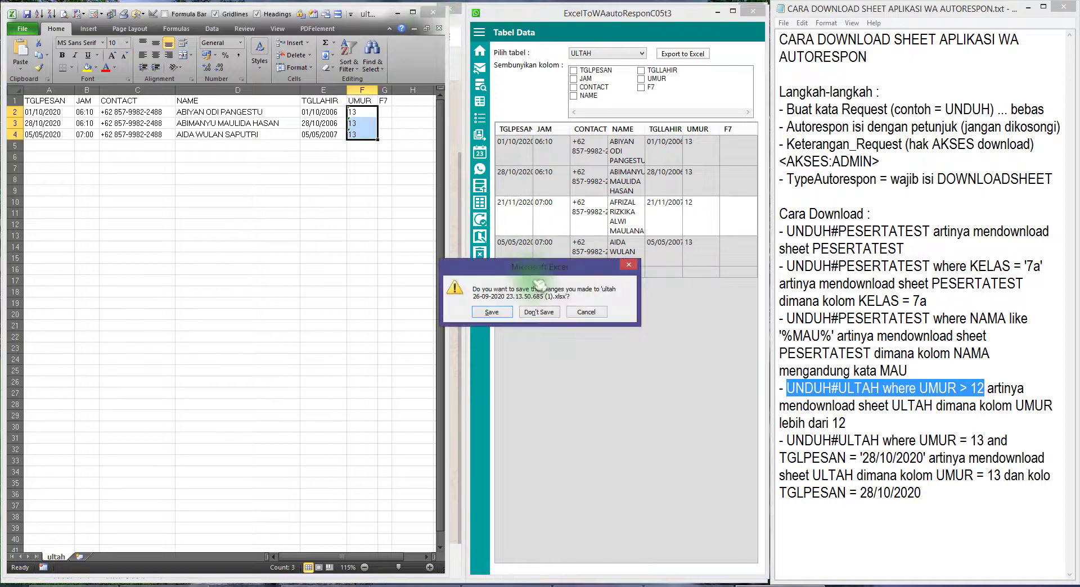
left_click(539, 313)
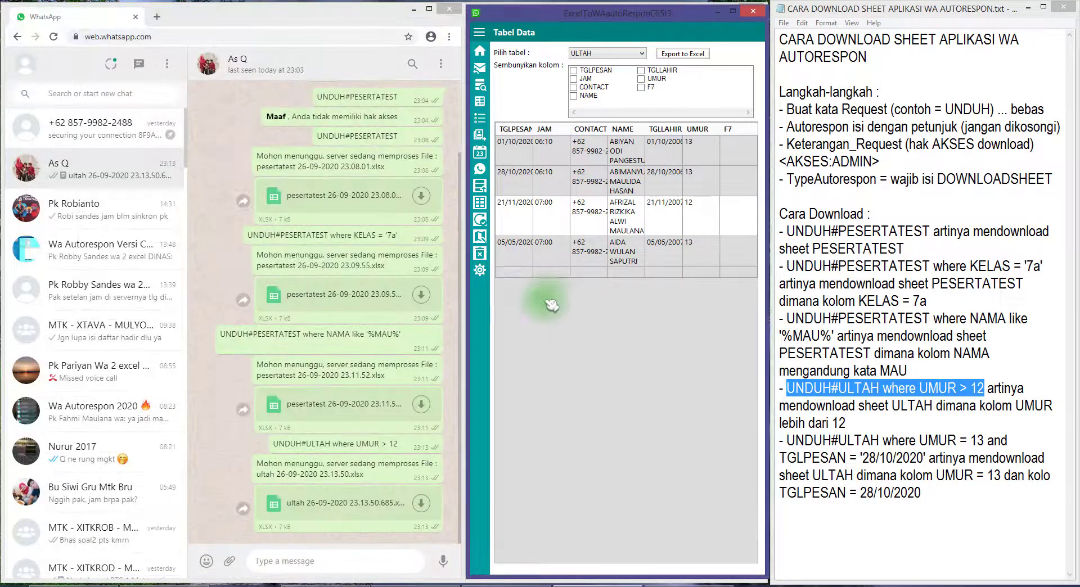
left_click(861, 428)
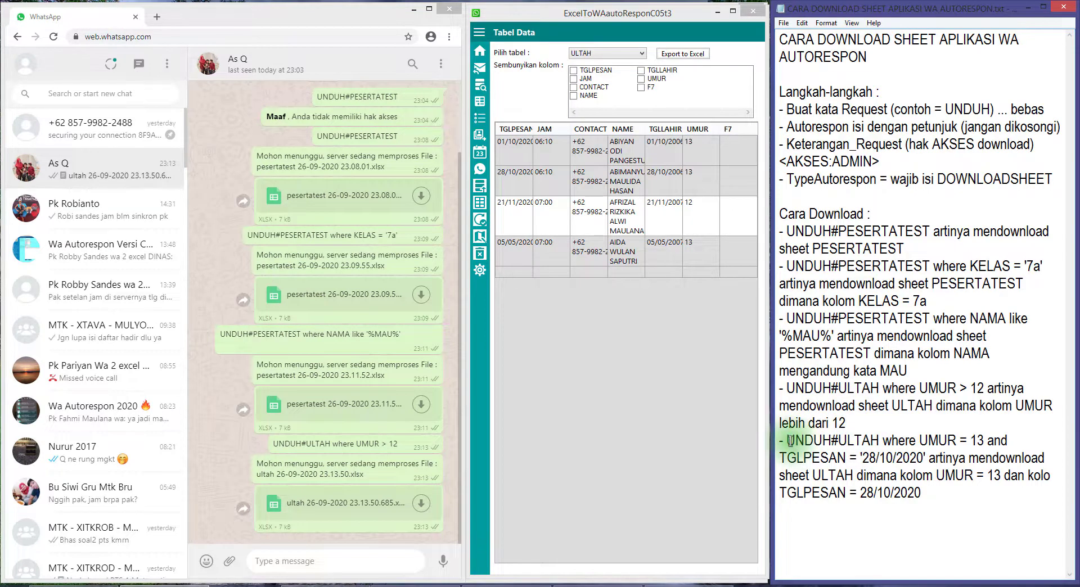
left_click_drag(791, 441, 986, 439)
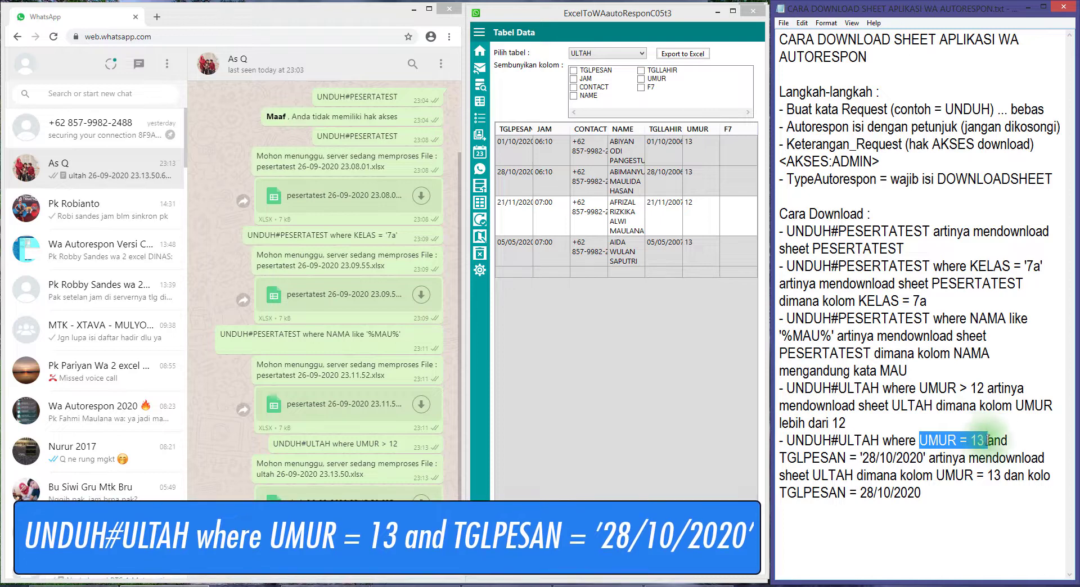
double_click(995, 441)
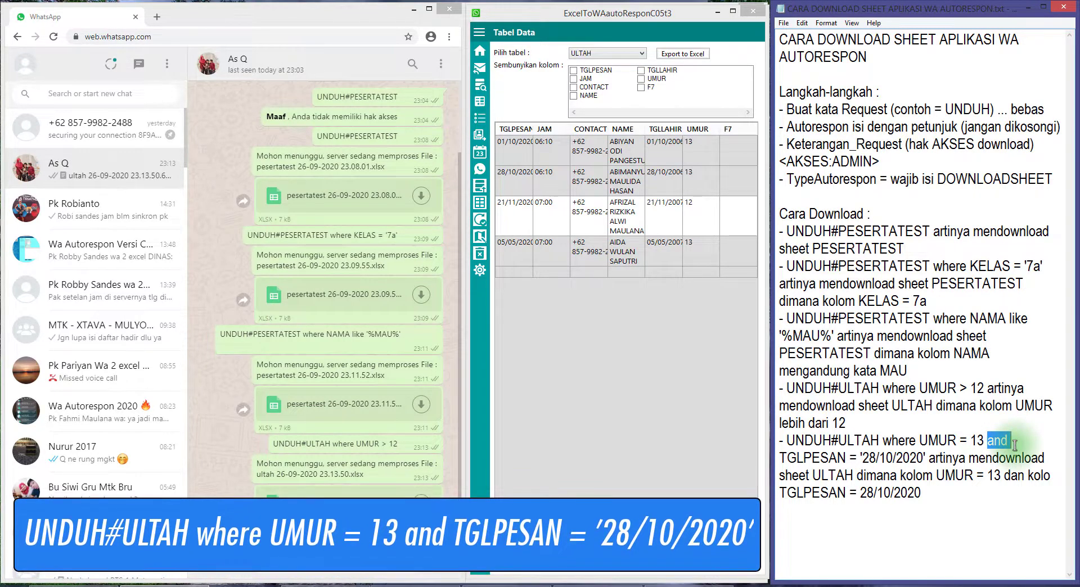
left_click_drag(920, 441, 1007, 440)
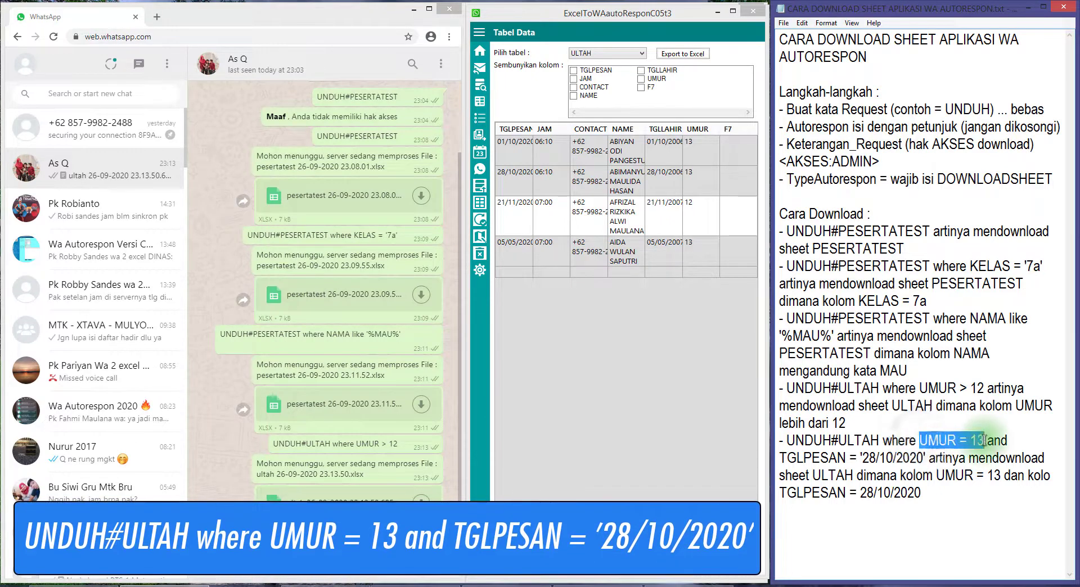
left_click_drag(780, 458, 845, 461)
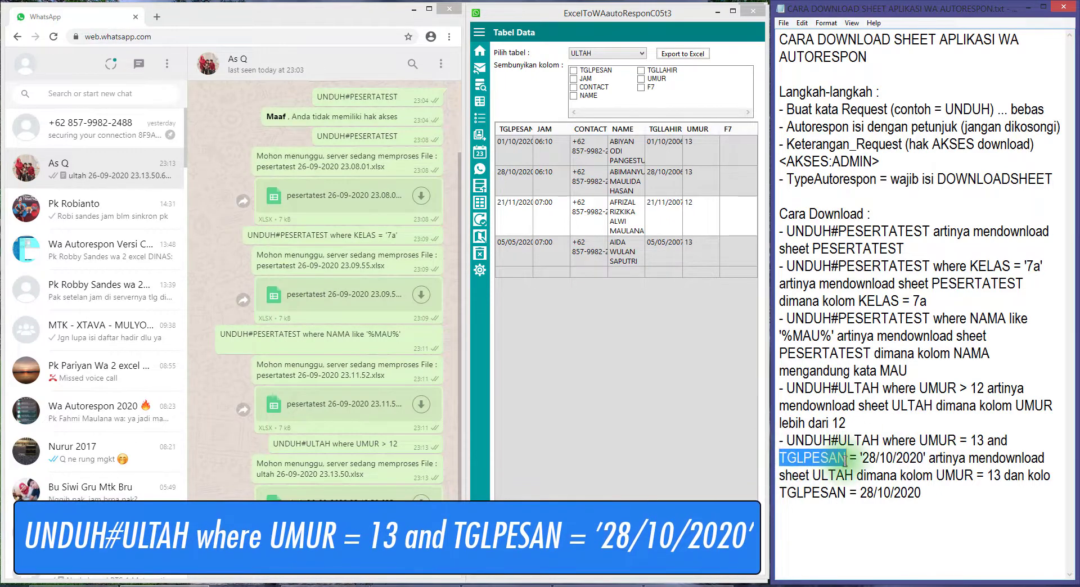
left_click(812, 460)
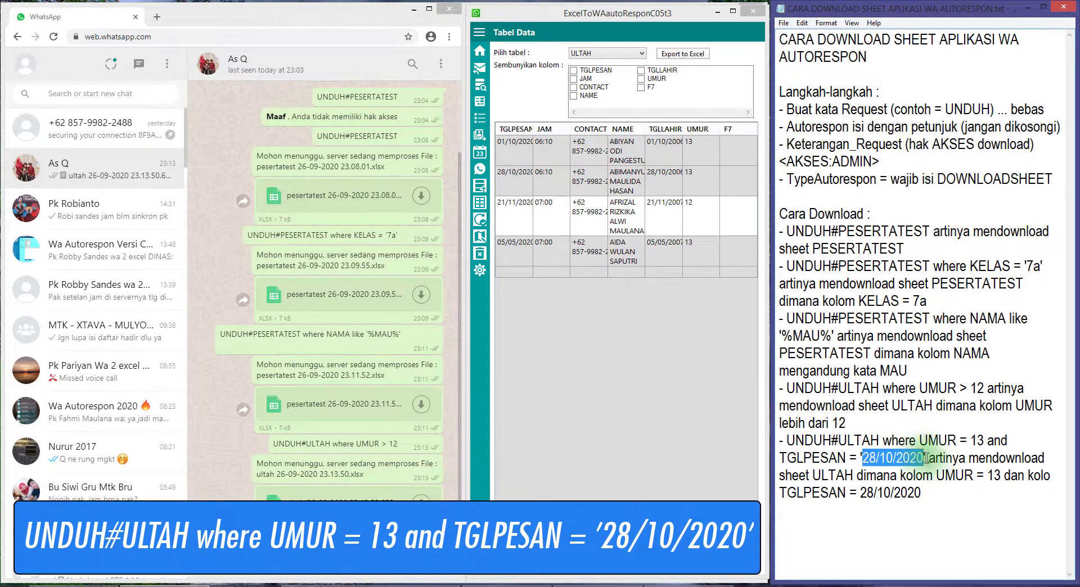
left_click(932, 460)
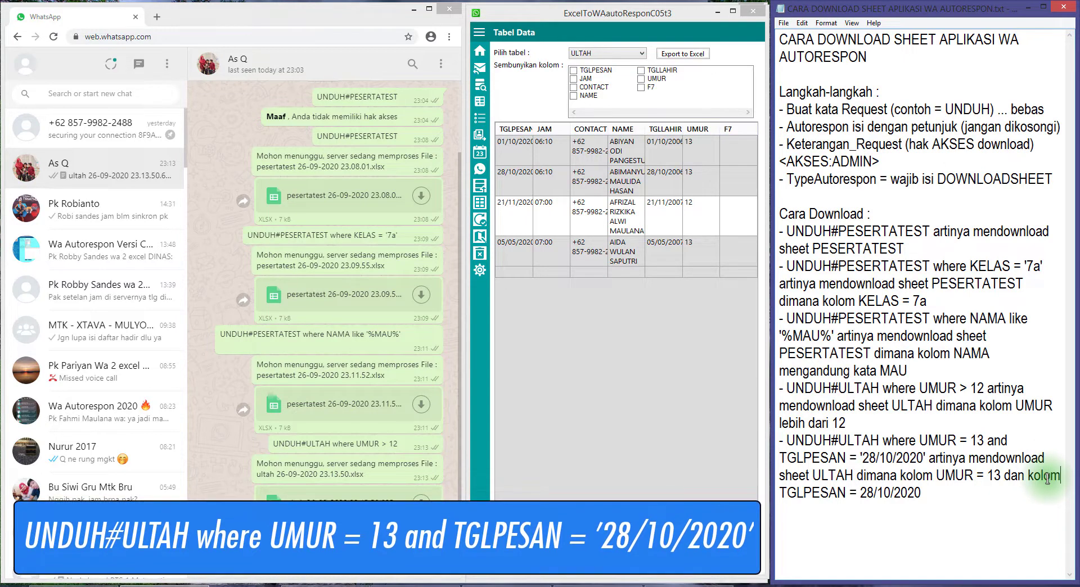
left_click(923, 494)
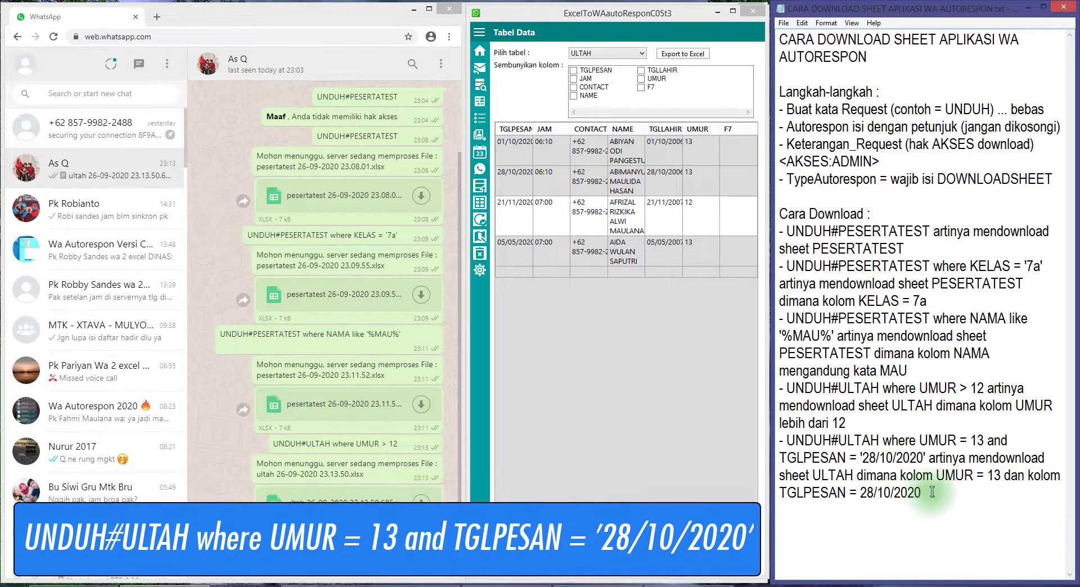
left_click(690, 178)
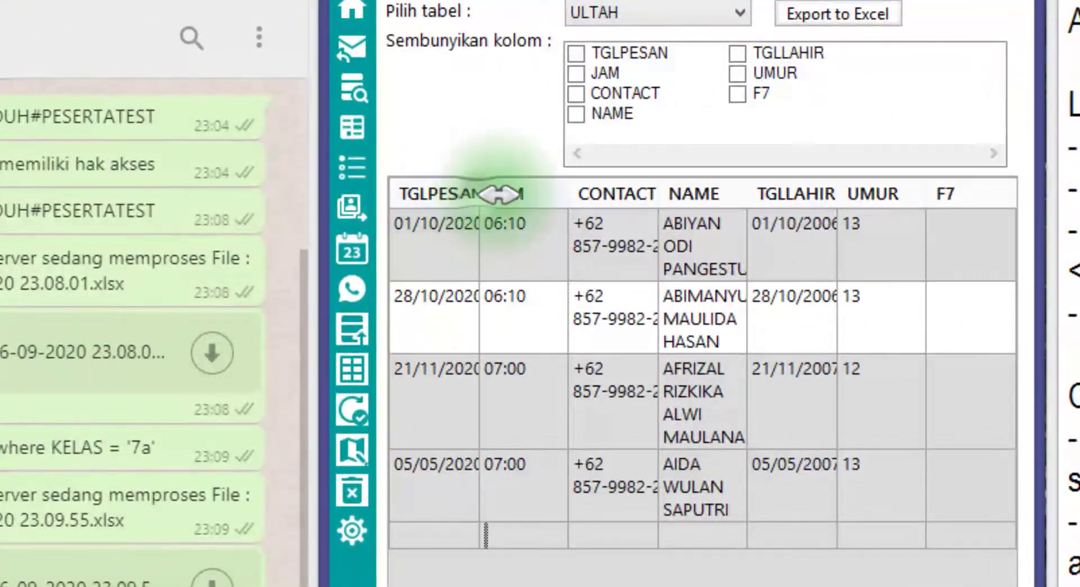
Widen the TGLPESAN and NAME columns, then point out the 05/05/2020, 01/10/2020 and 28/10/2020 (age 13) rows.
left_click_drag(500, 195, 513, 195)
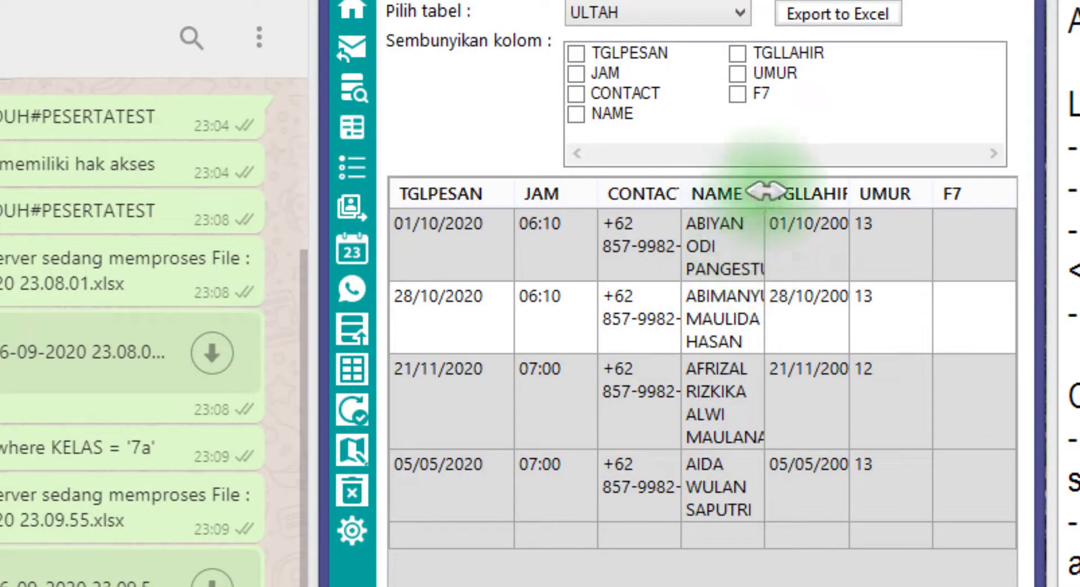
left_click_drag(766, 192, 808, 192)
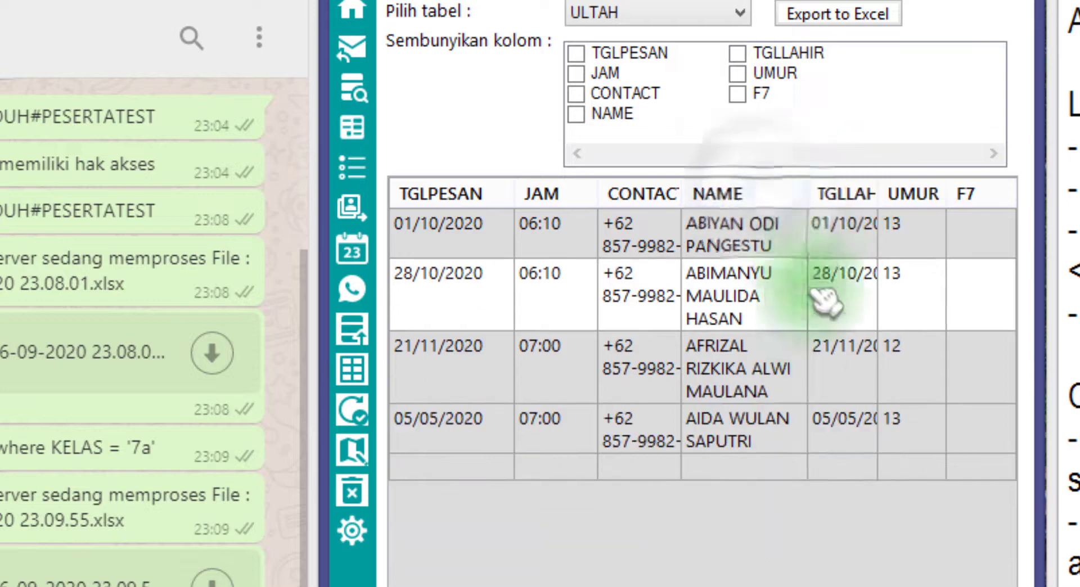
left_click(917, 423)
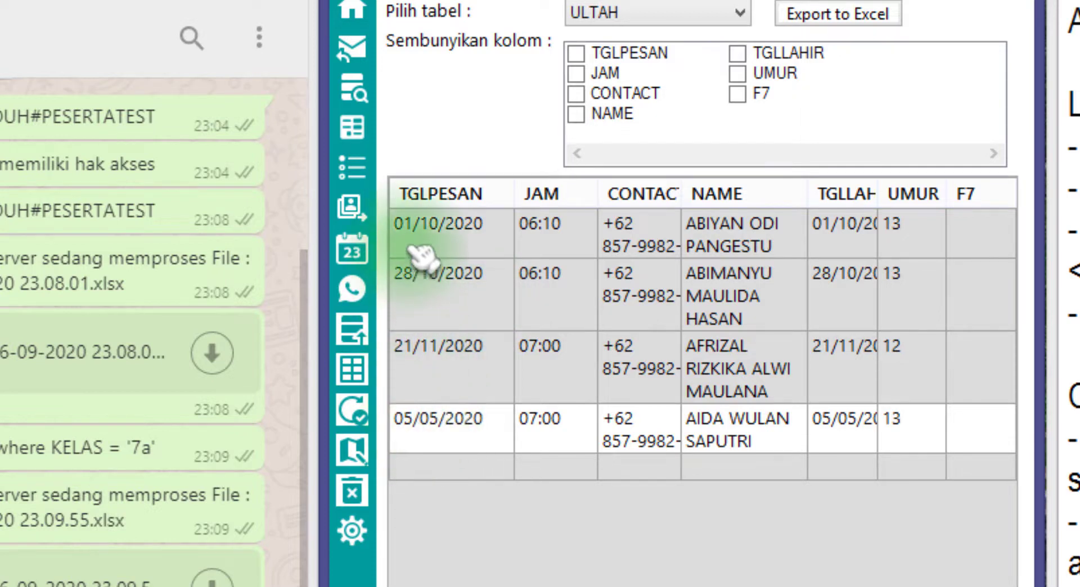
left_click(442, 242)
left_click(436, 301)
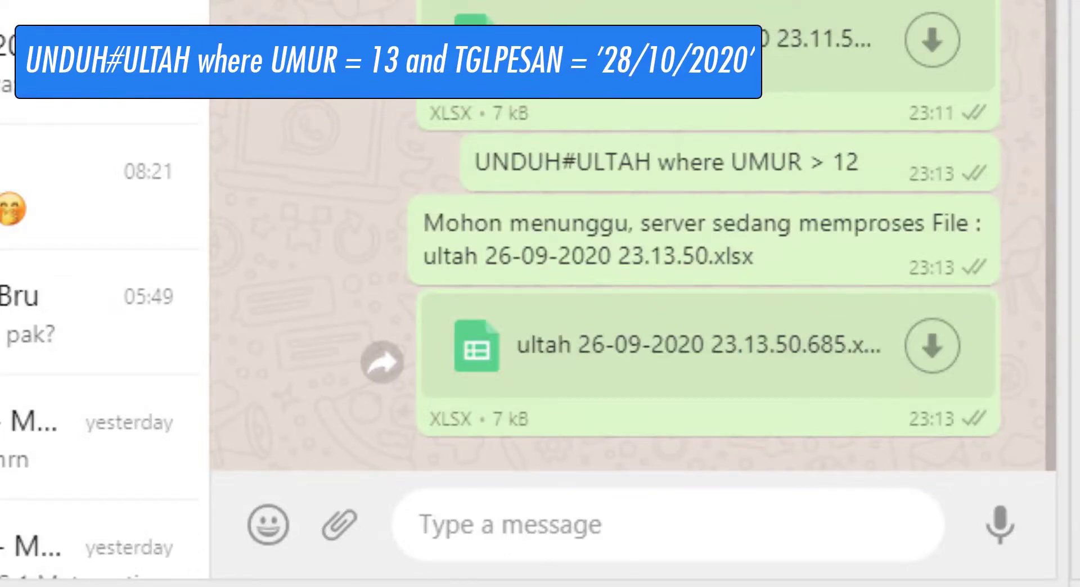
Send the pasted UMUR = 13 and TGLPESAN = '28/10/2020' query, then download and open the returned ultah xlsx.
left_click(516, 521)
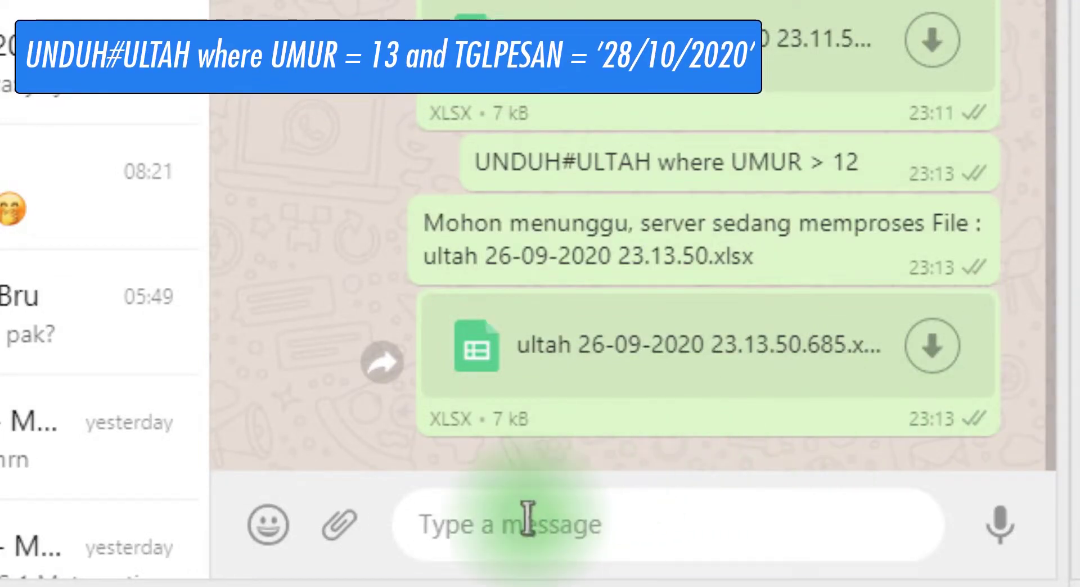
type("UNDUH#ULTAH where UMUR = 13 and TGLPESAN = '28/10/2020'")
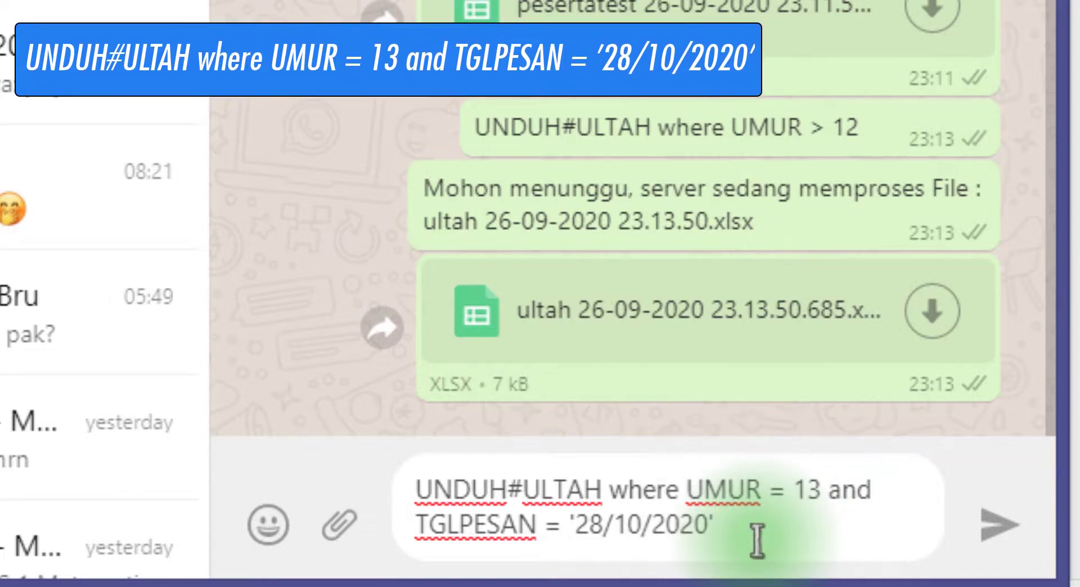
key("Return")
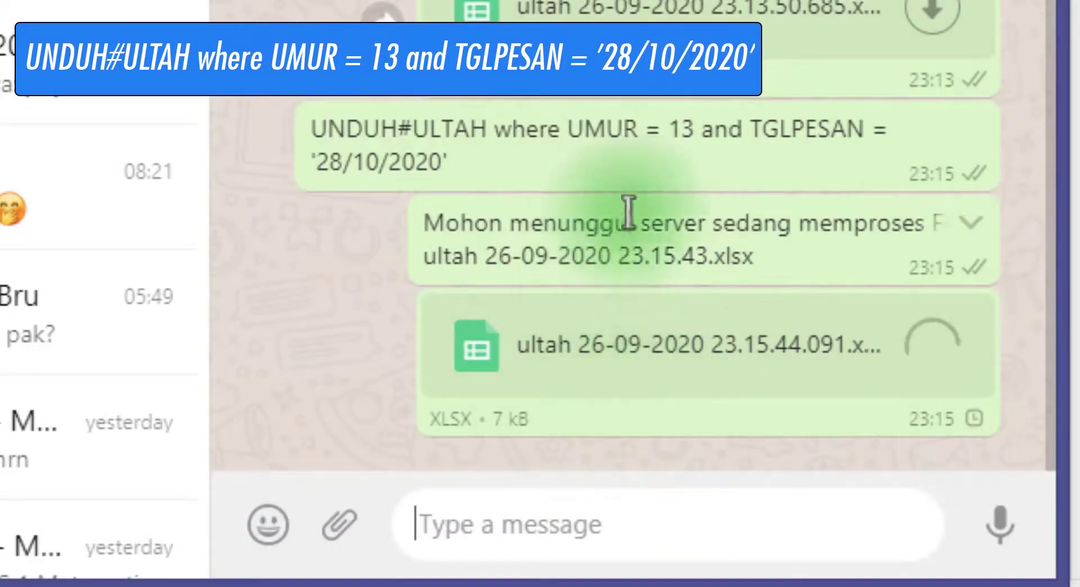
left_click(933, 347)
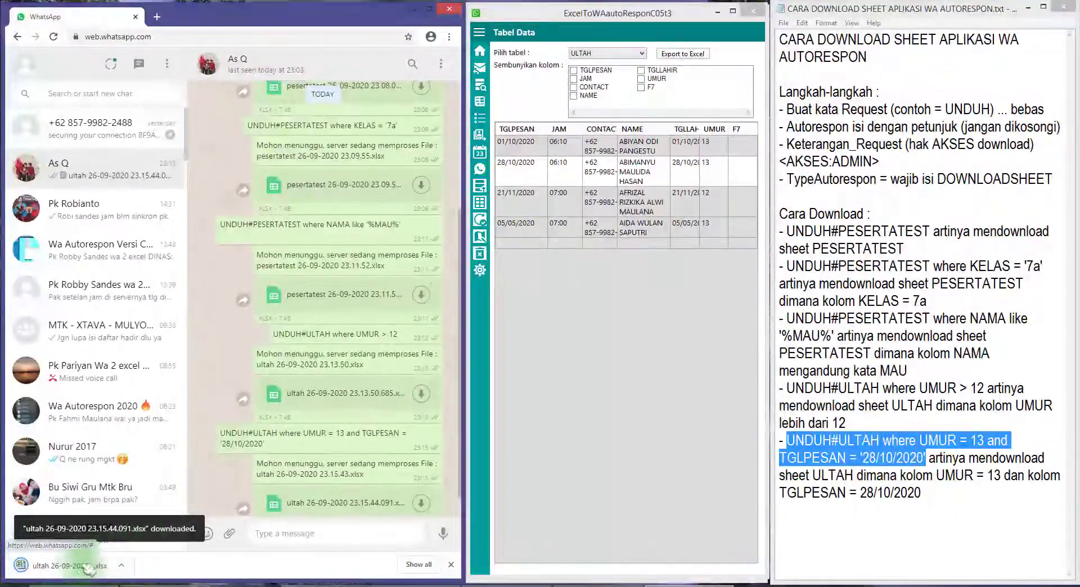
left_click(89, 569)
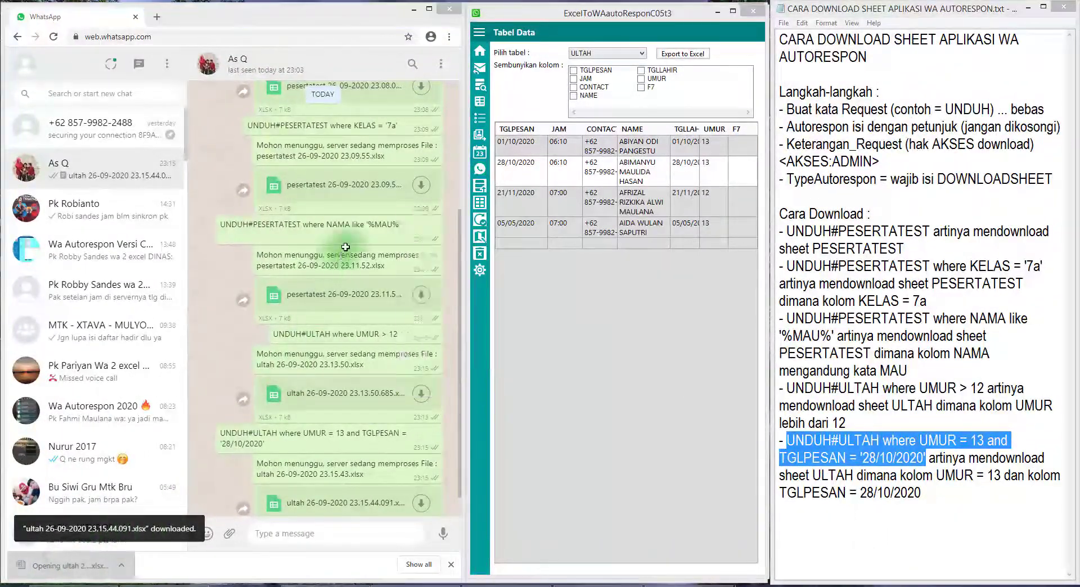
Enable editing on the downloaded sheet and AutoFit columns A–F.
left_click(388, 48)
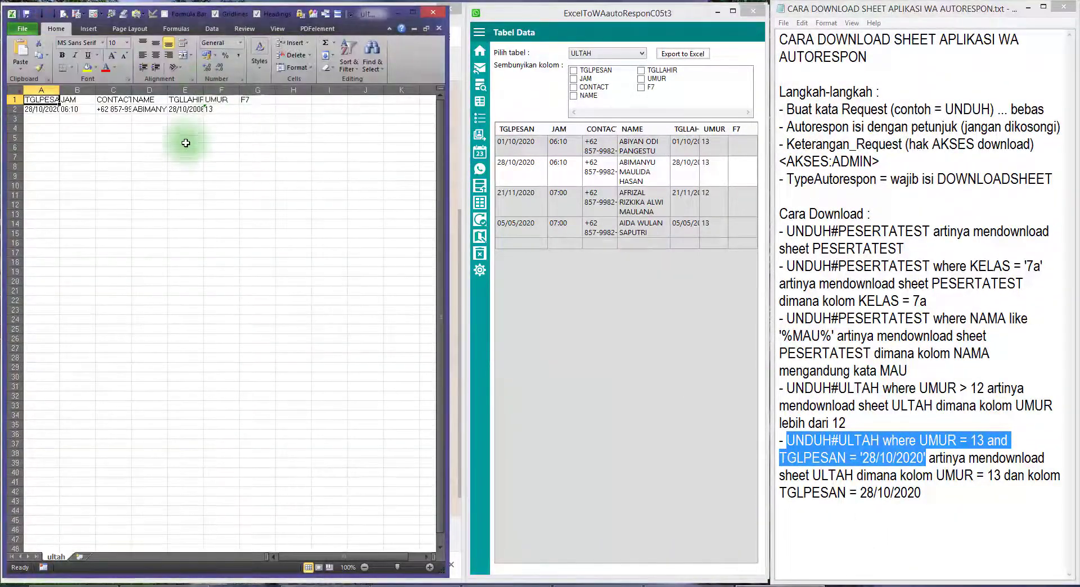
scroll(161, 164, "up", 3)
left_click_drag(56, 93, 350, 102)
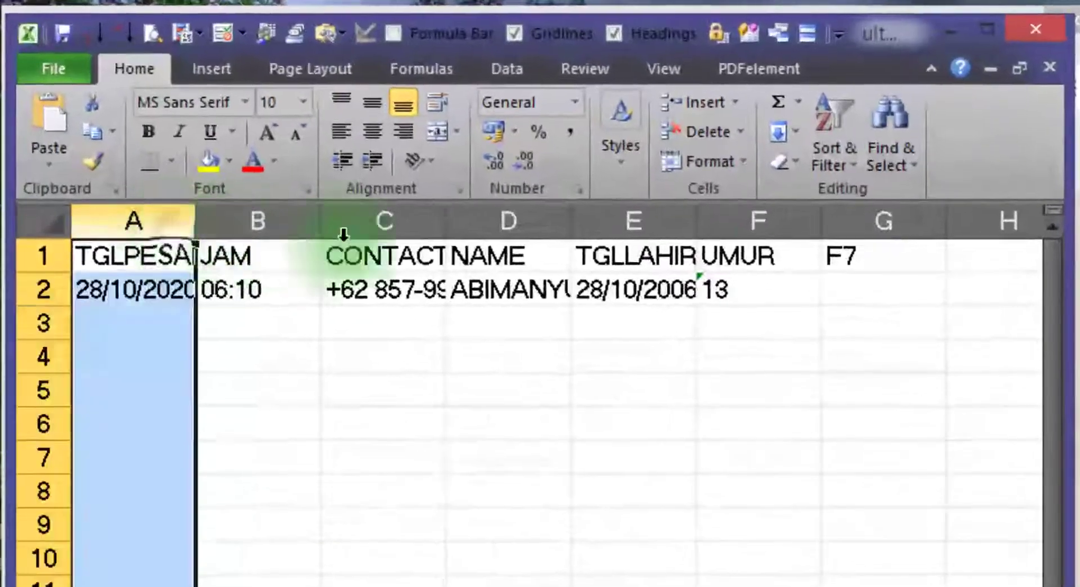
double_click(822, 240)
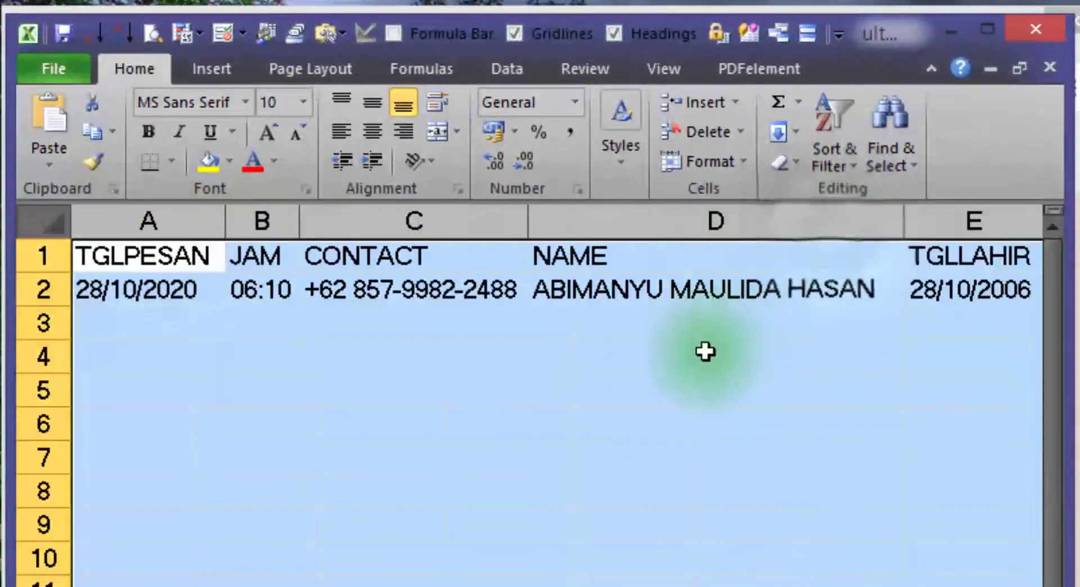
Point out the row's name, UMUR 13 and TGLPESAN 28/10/2020, then select A2:F2.
left_click(622, 276)
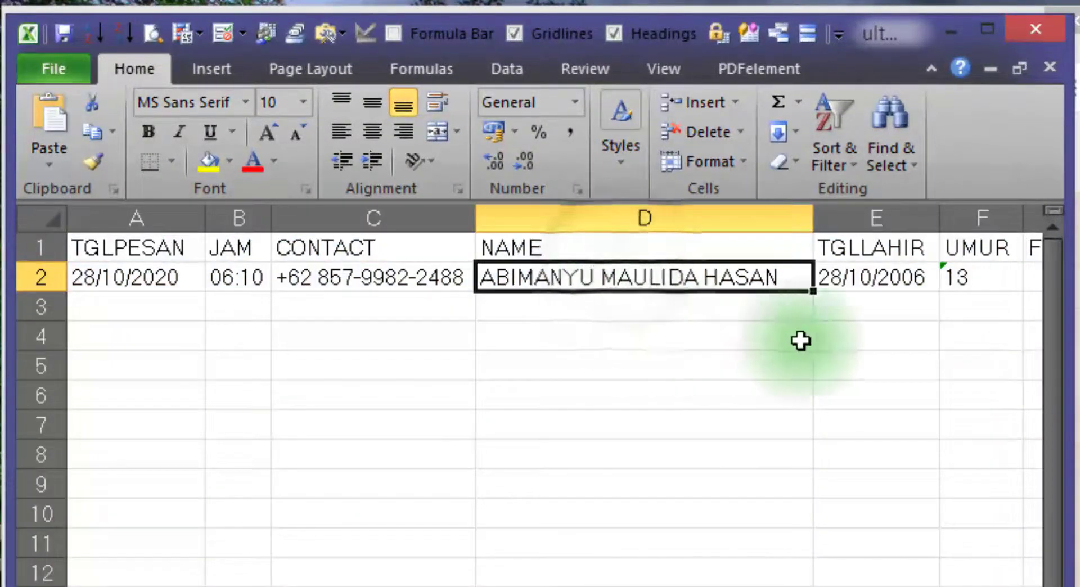
left_click(982, 279)
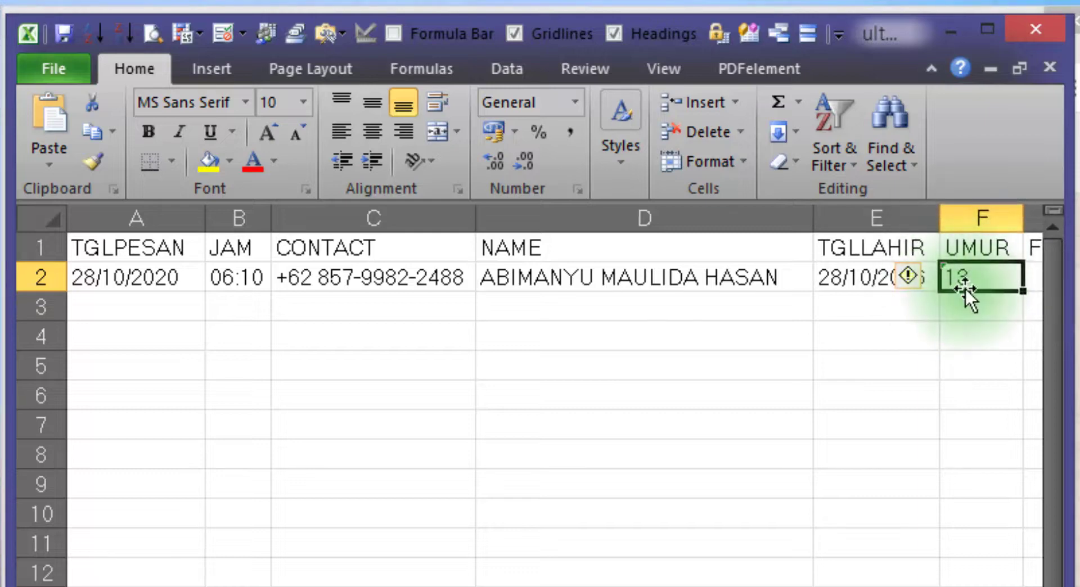
left_click(148, 280)
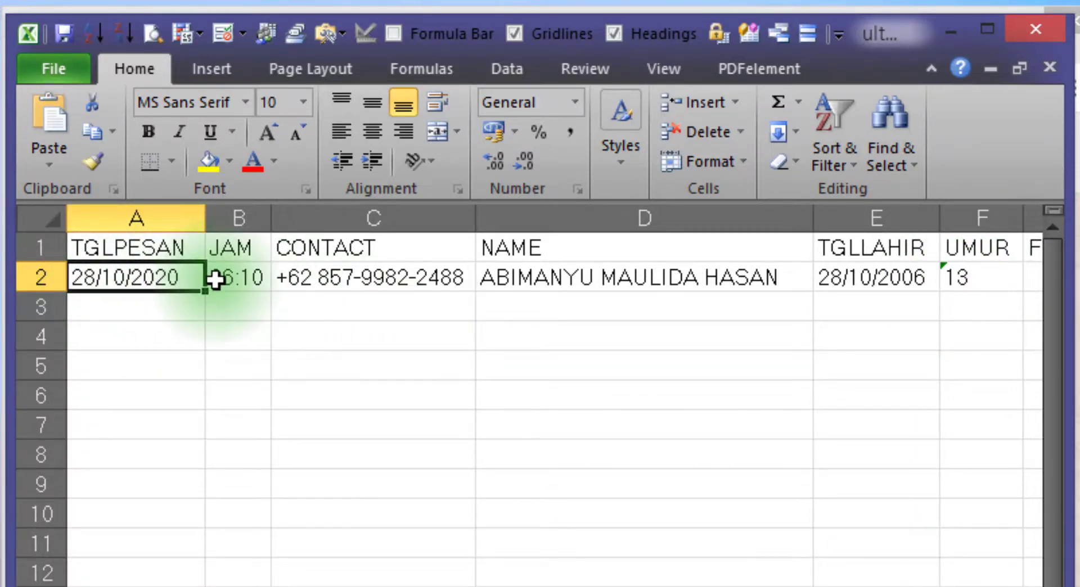
left_click(960, 278)
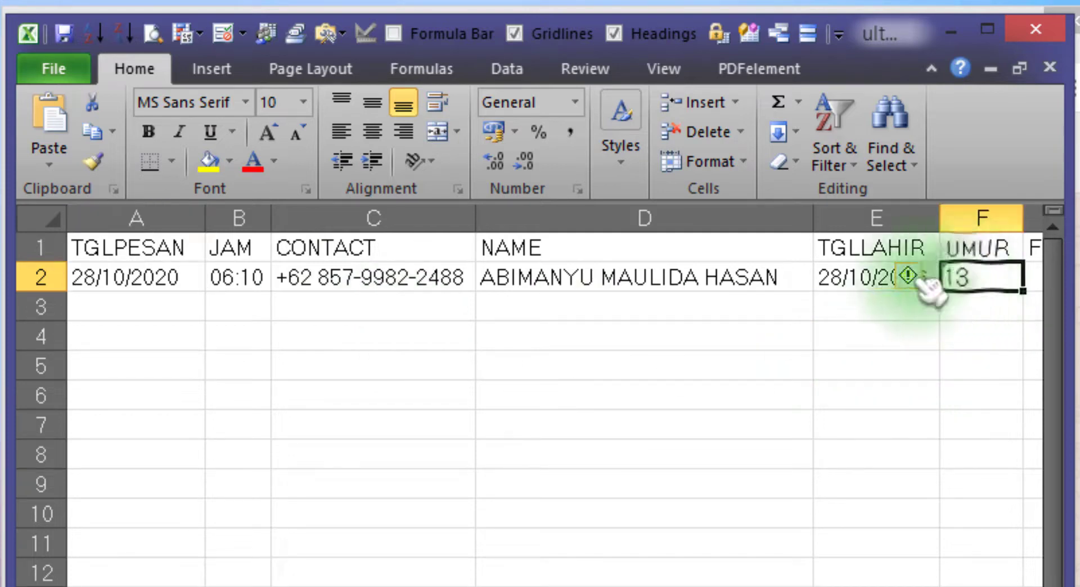
left_click_drag(150, 277, 992, 286)
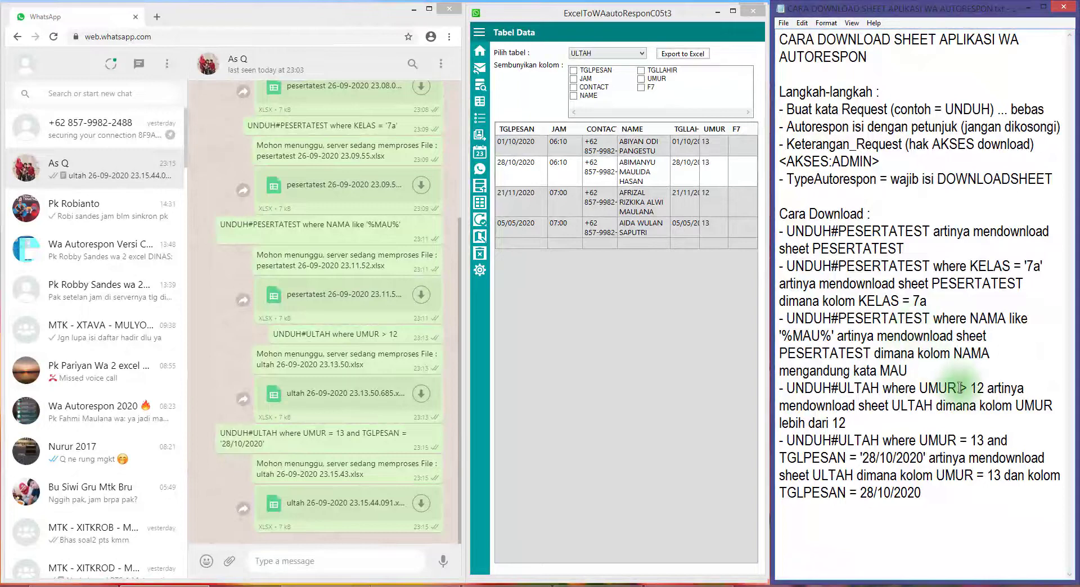
left_click_drag(964, 388, 968, 388)
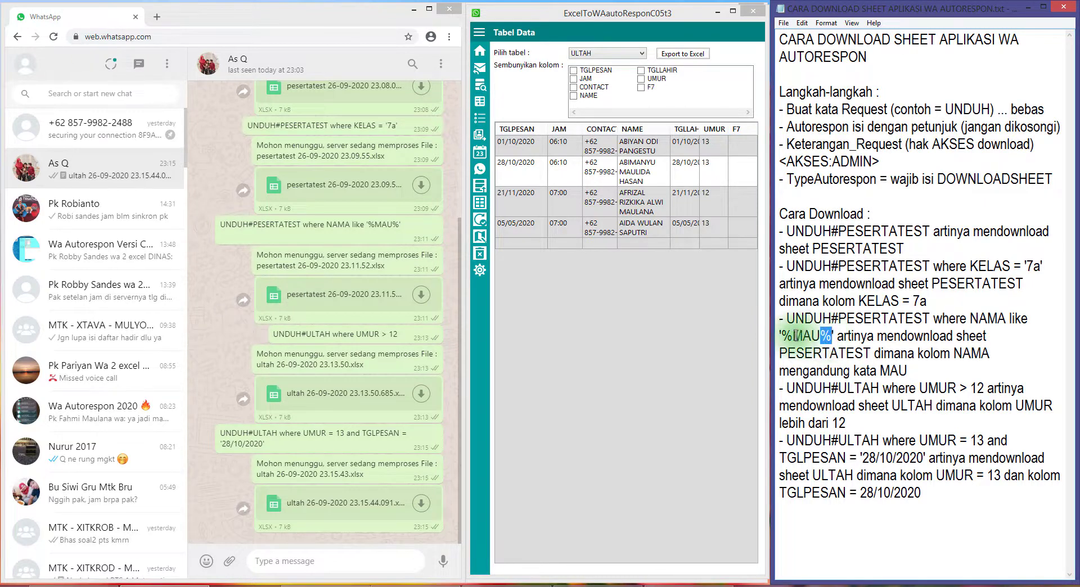
left_click_drag(798, 337, 823, 338)
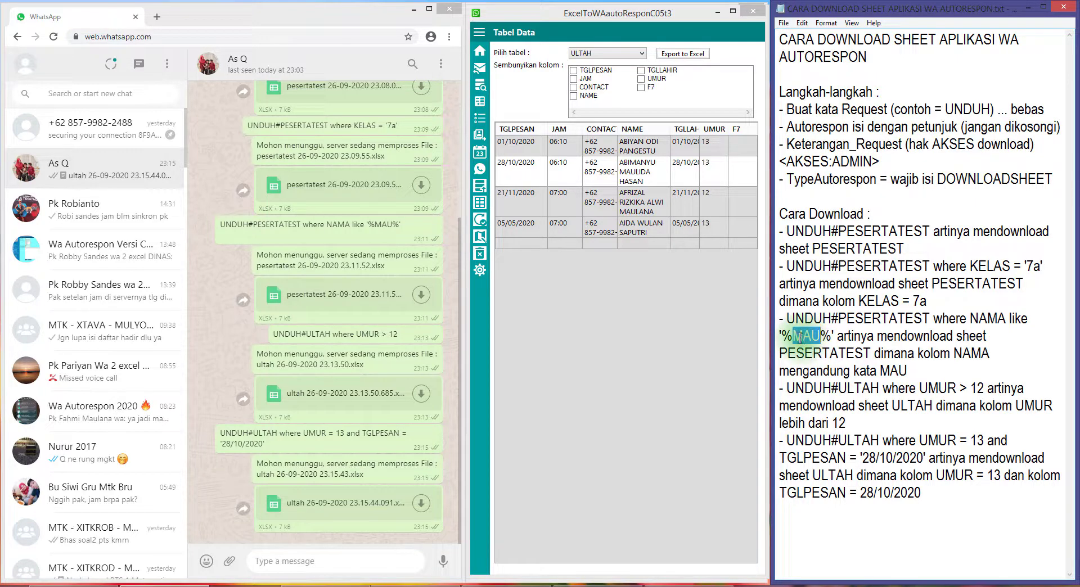
left_click(850, 337)
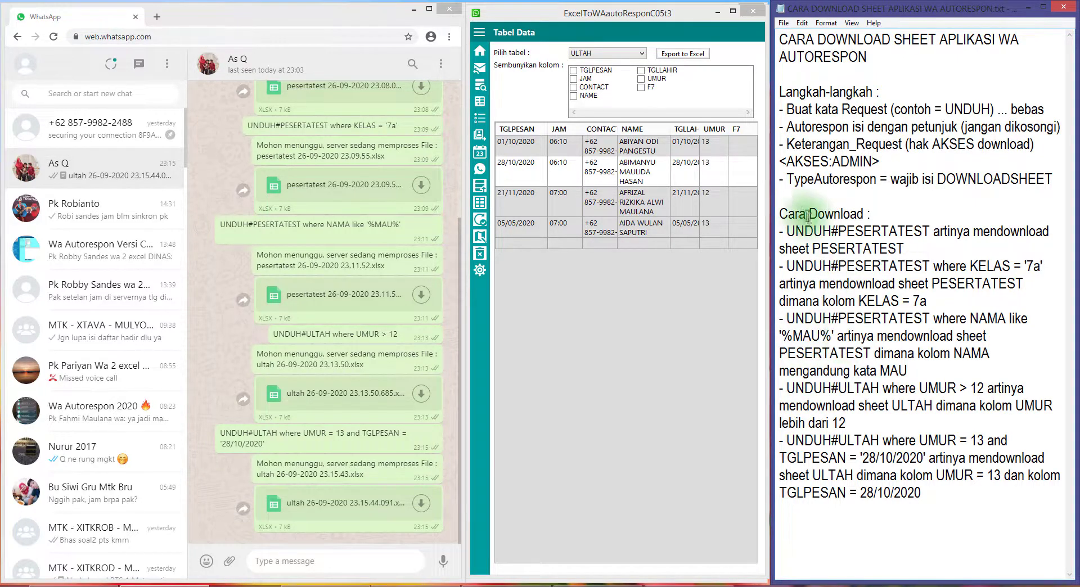
left_click_drag(796, 212, 929, 494)
left_click(935, 494)
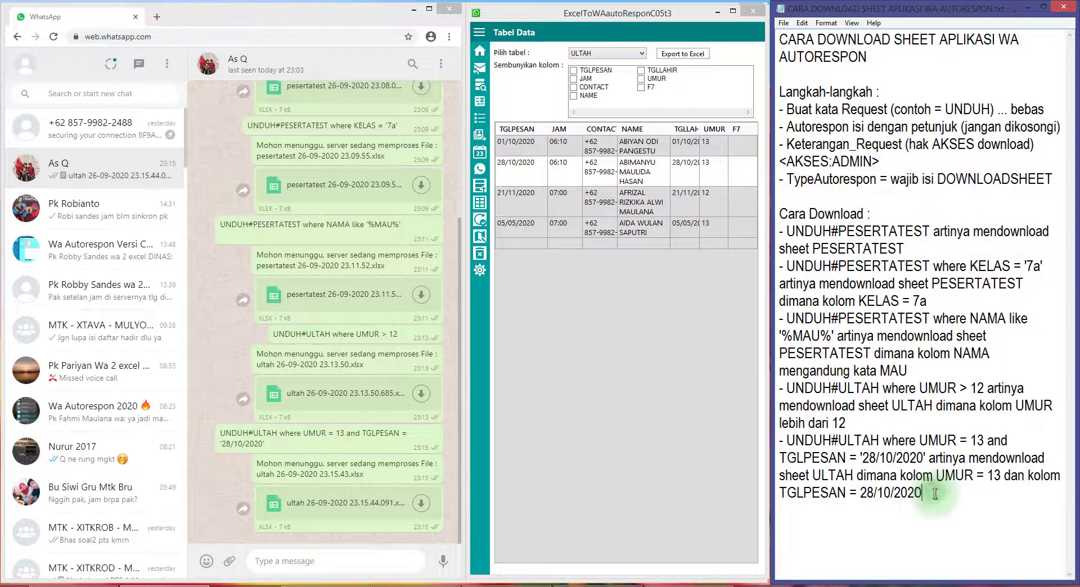